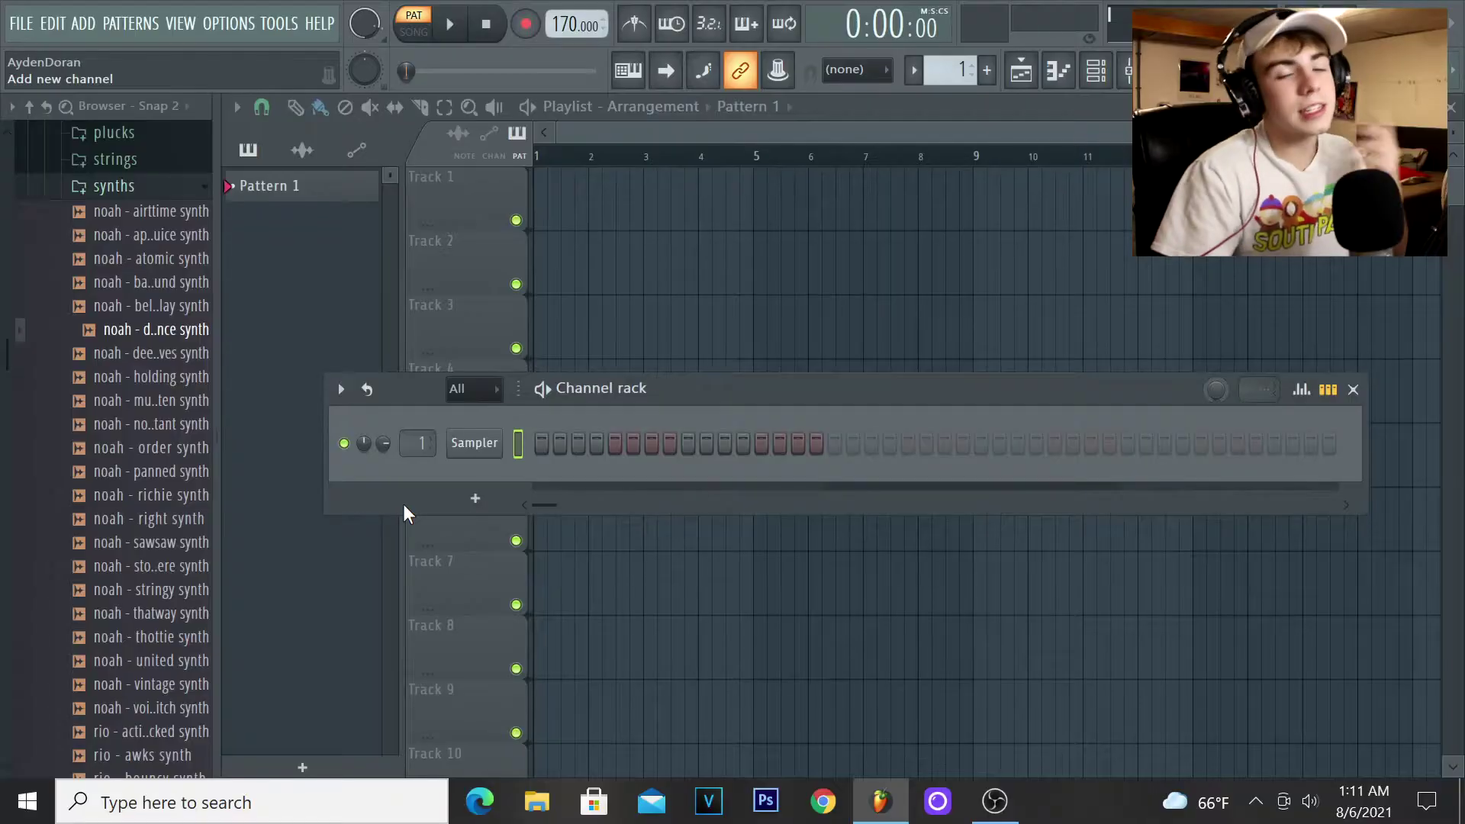
Add a Piano V2 channel, open its piano roll and check the scale highlighting choices.
{"action": "left_click", "coordinate": [475, 498]}
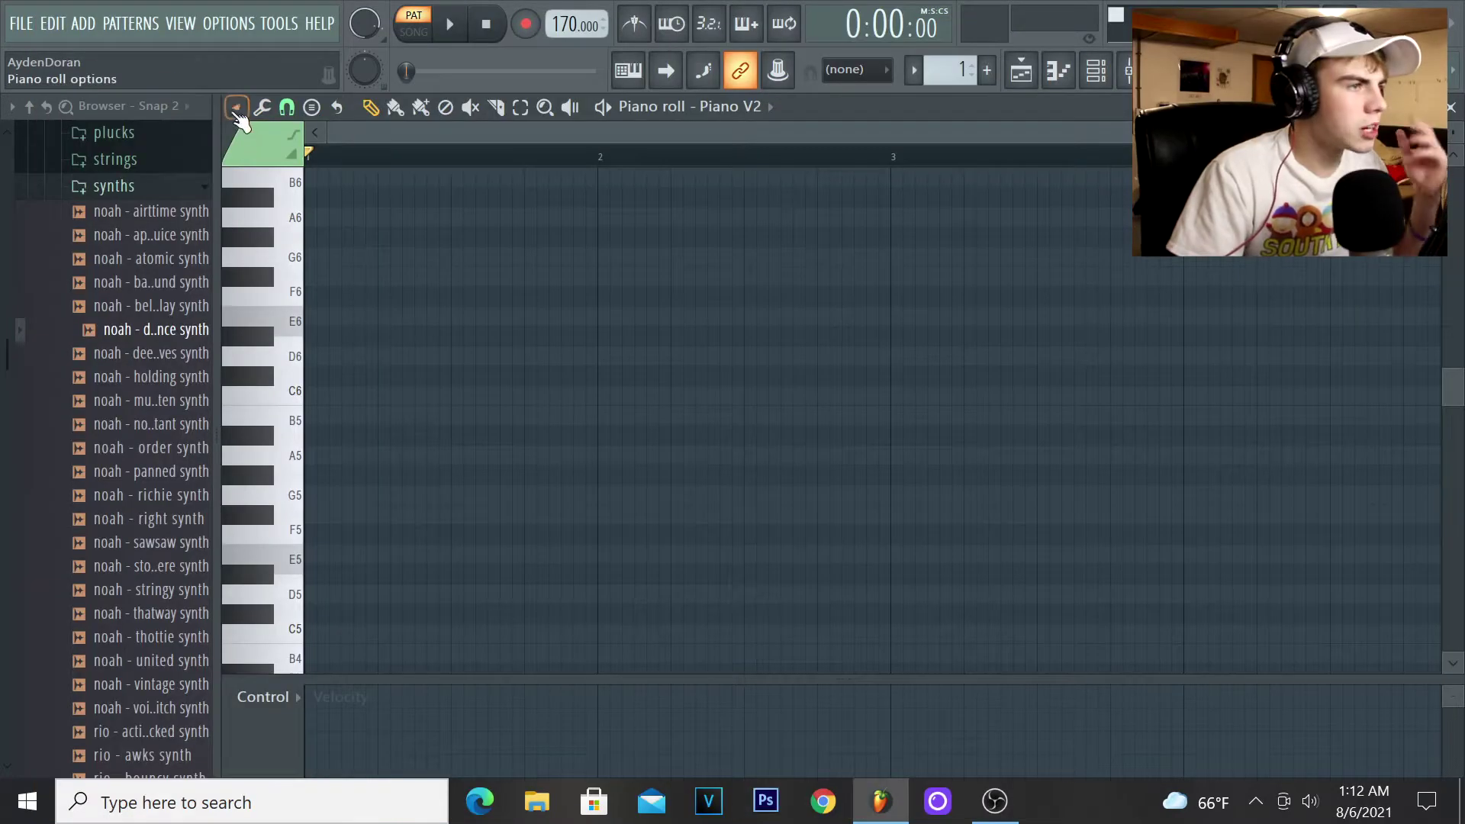
{"action": "left_click", "coordinate": [236, 108]}
{"action": "mouse_move", "coordinate": [331, 210]}
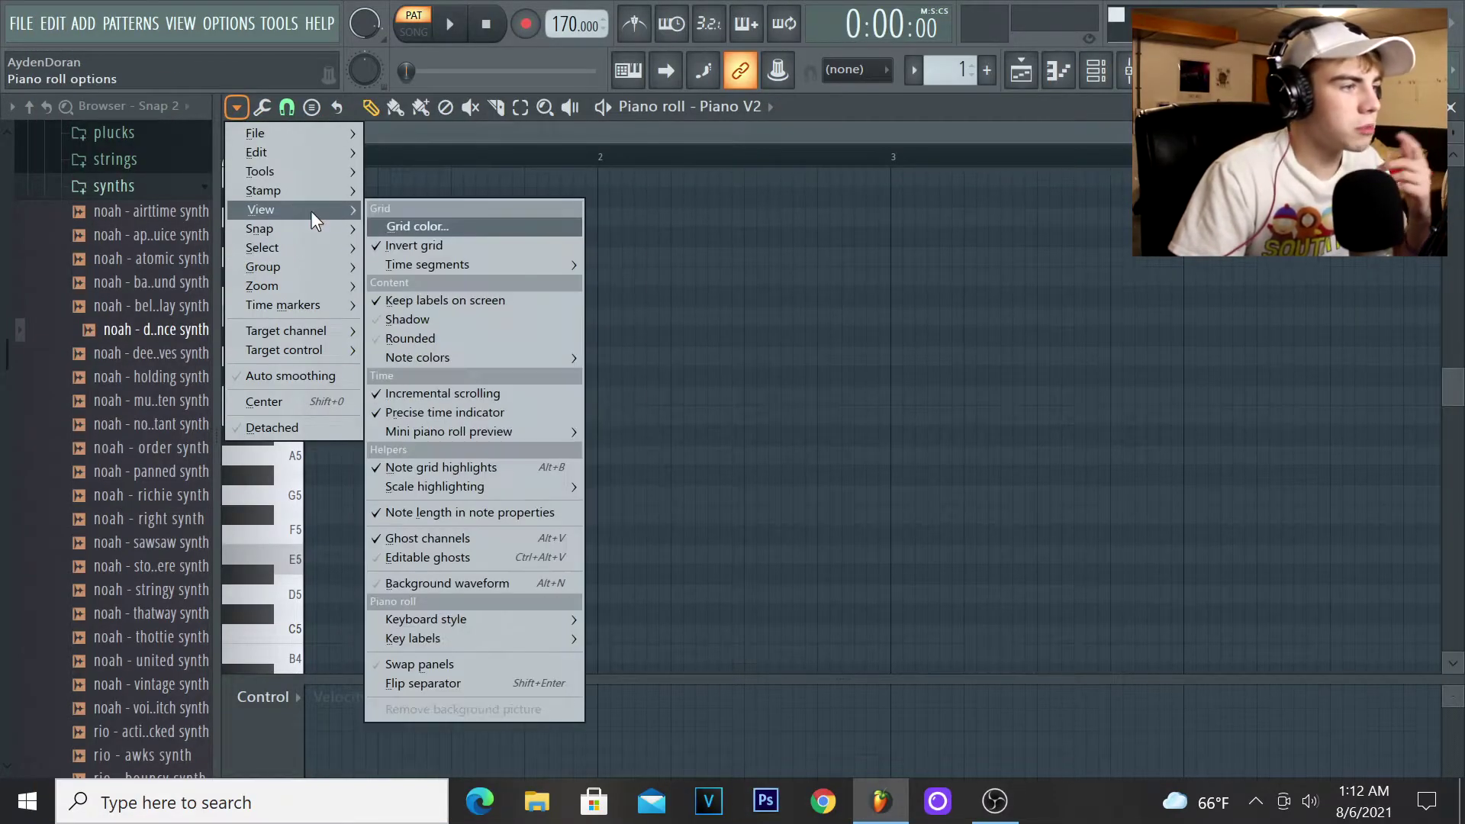
{"action": "mouse_move", "coordinate": [449, 484]}
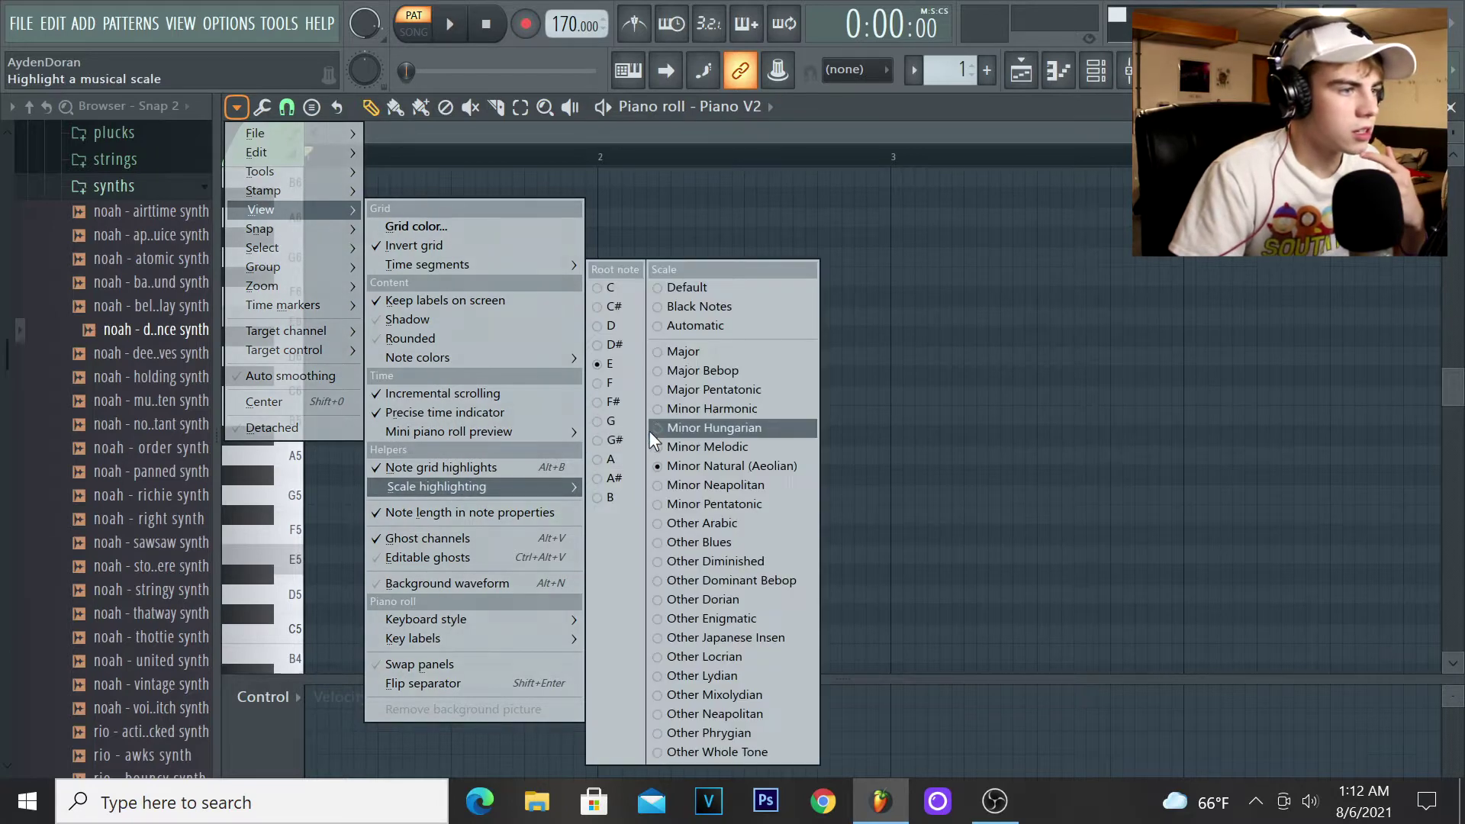
{"action": "left_click", "coordinate": [785, 327]}
{"action": "left_click", "coordinate": [1037, 213]}
{"action": "right_click", "coordinate": [1038, 211]}
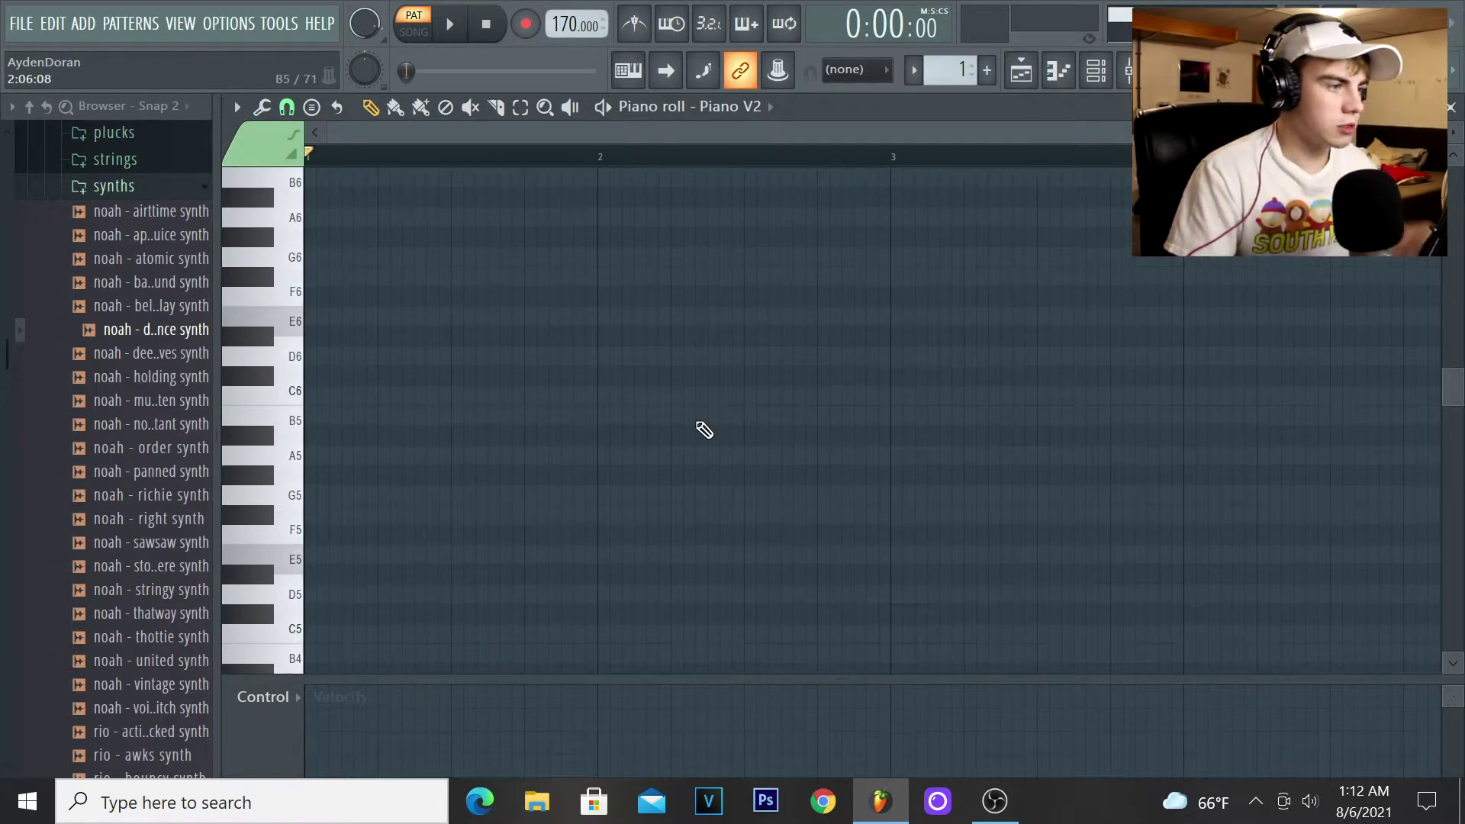
Draw a one-bar chord of E5, G5 and B5 in bar 1.
{"action": "scroll", "coordinate": [550, 405], "scroll_direction": "down", "scroll_amount": 3}
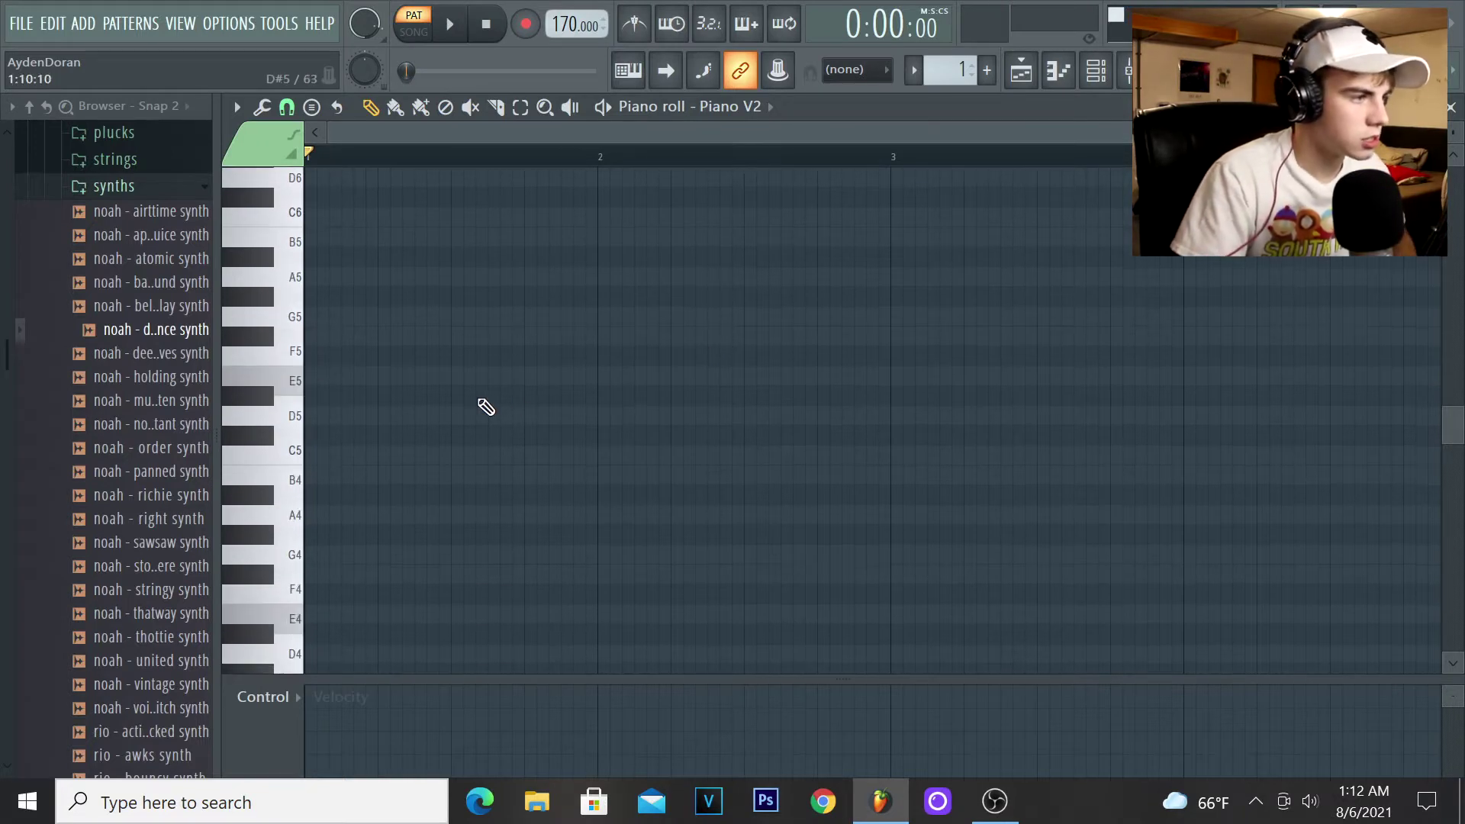
{"action": "left_click", "coordinate": [335, 377]}
{"action": "left_click_drag", "start_coordinate": [341, 377], "coordinate": [599, 411]}
{"action": "left_click_drag", "start_coordinate": [336, 321], "coordinate": [259, 329]}
{"action": "left_click", "coordinate": [416, 241]}
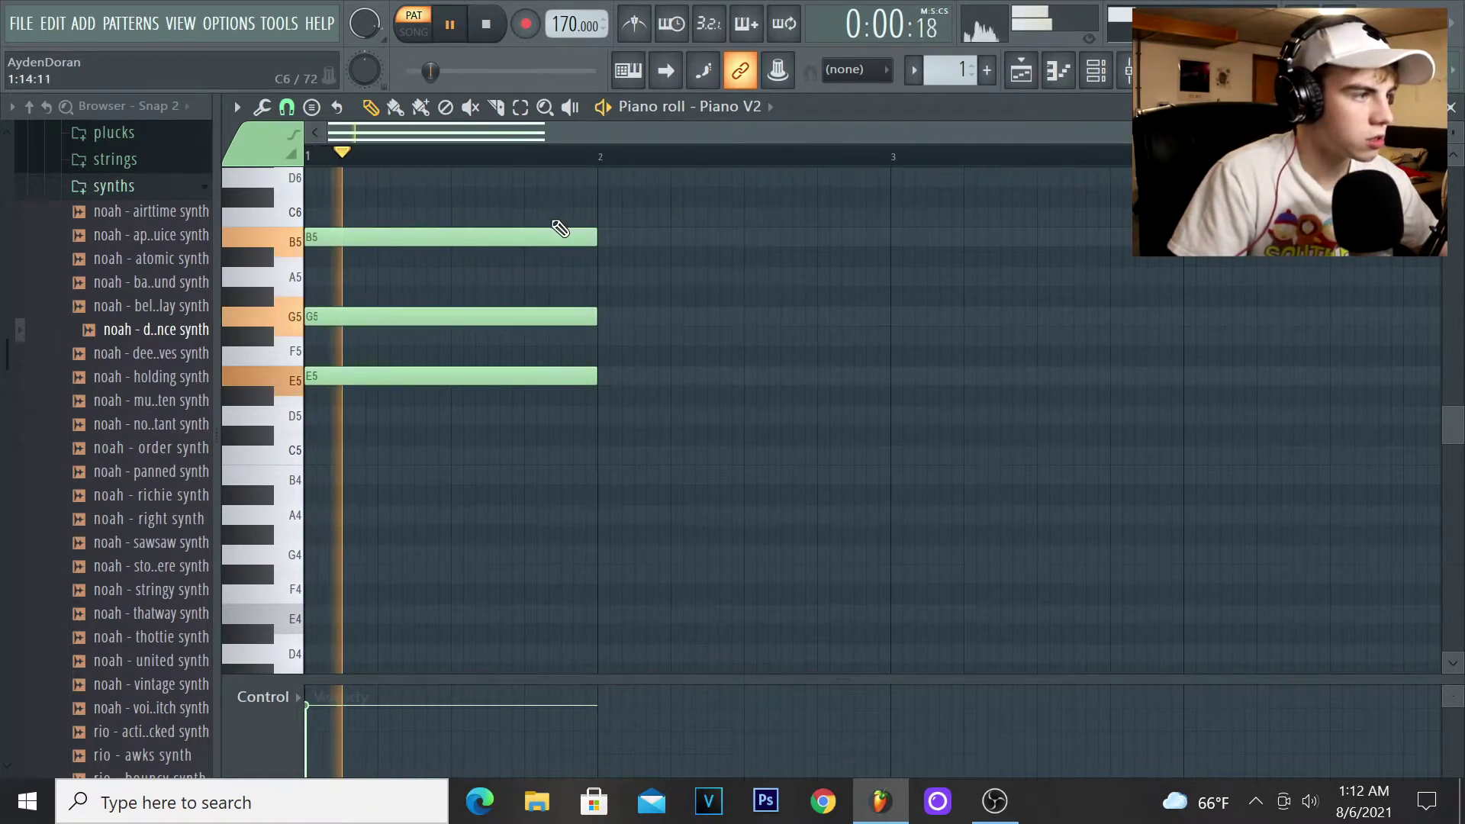
Add one-bar chords of D5, F#5, A5 in bar 2 and C5, E5, G5 in bar 3.
{"action": "scroll", "coordinate": [687, 344], "scroll_direction": "up", "scroll_amount": 1}
{"action": "mouse_move", "coordinate": [686, 339]}
{"action": "left_mouse_down"}
{"action": "mouse_move", "coordinate": [572, 337]}
{"action": "mouse_move", "coordinate": [598, 340]}
{"action": "mouse_move", "coordinate": [619, 398]}
{"action": "left_mouse_up"}
{"action": "left_click_drag", "start_coordinate": [647, 471], "coordinate": [602, 476]}
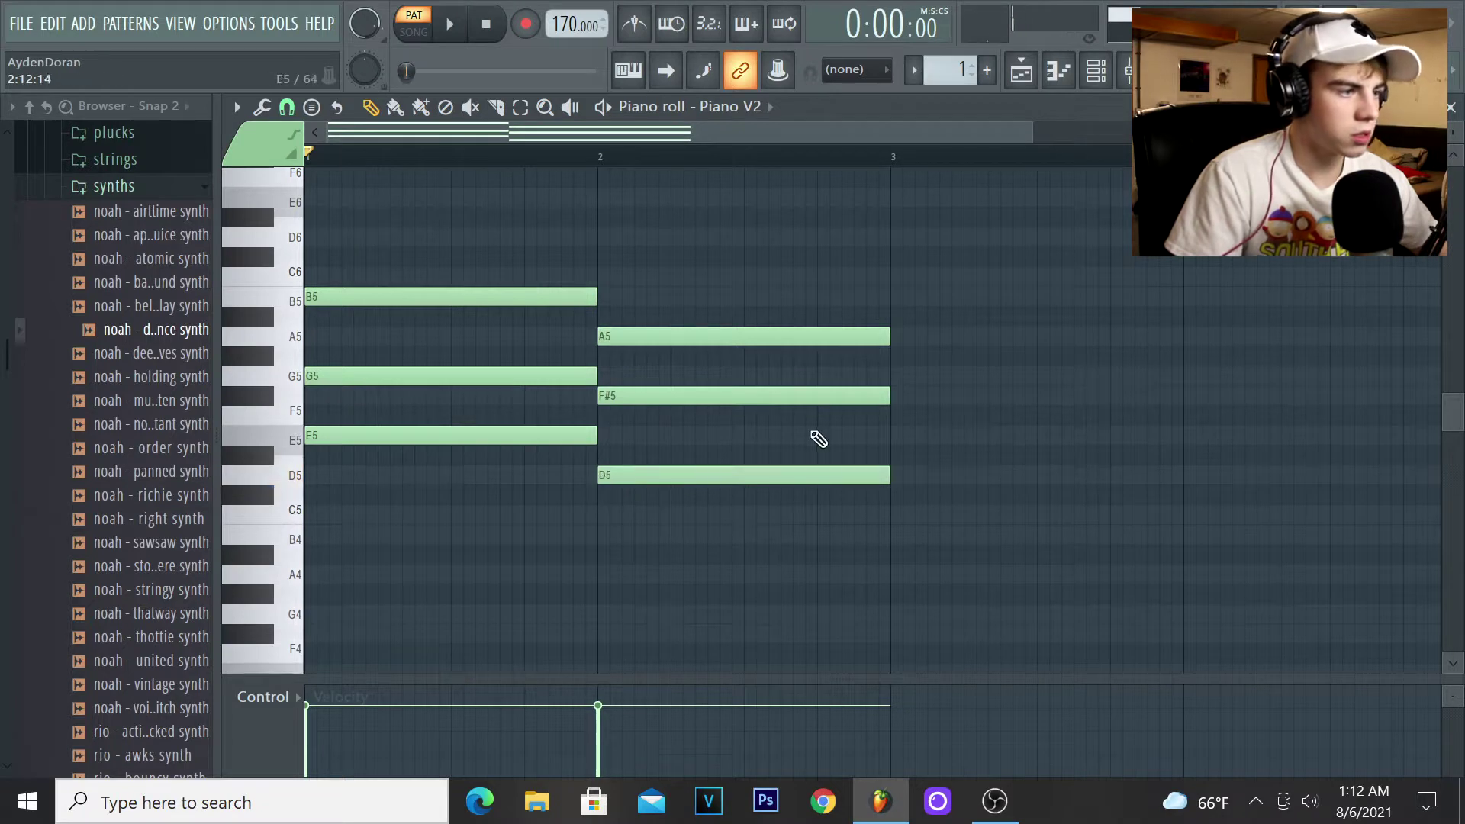
{"action": "key", "text": "space"}
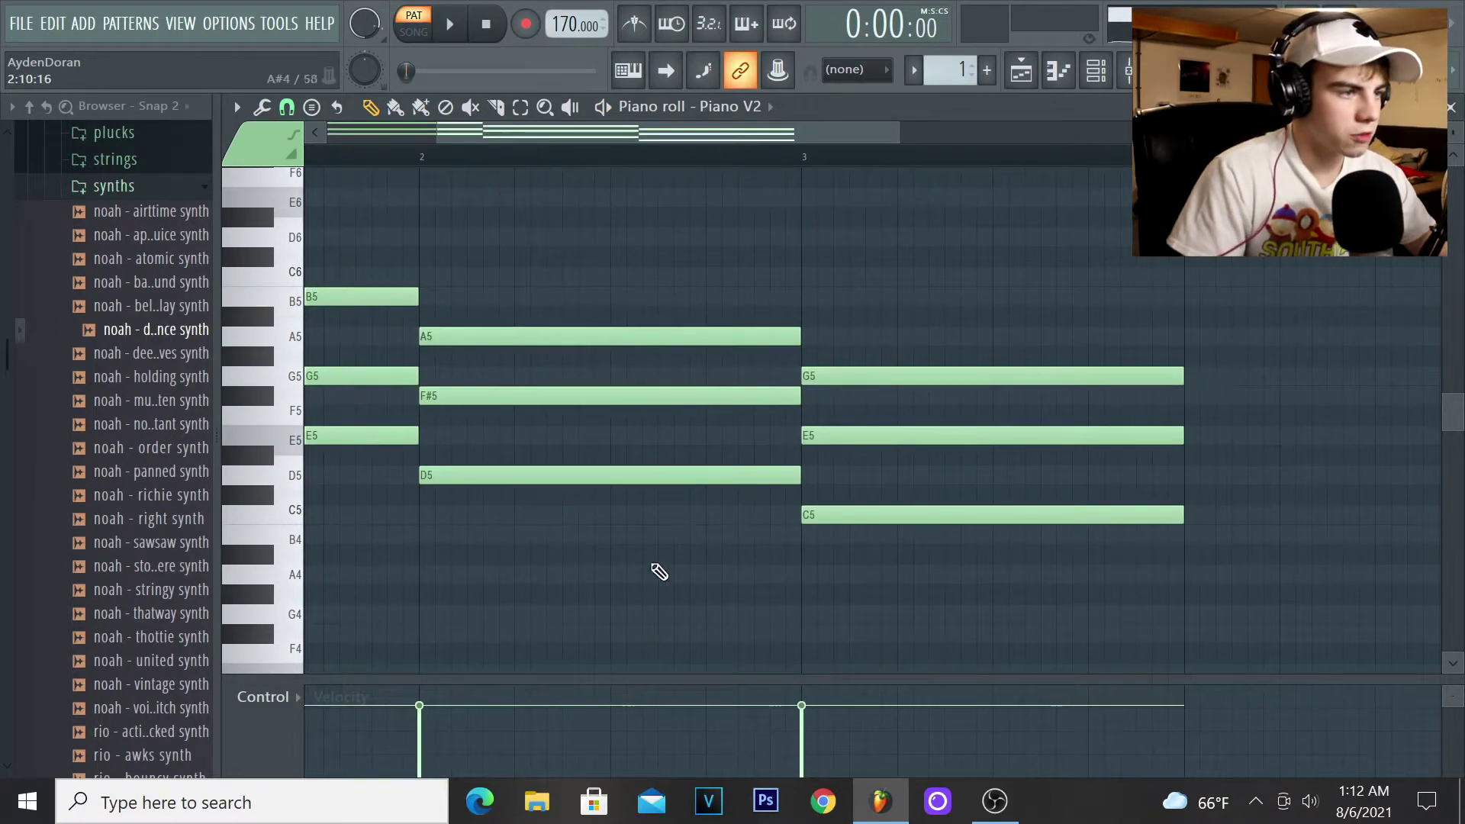
Shorten the second chord to three beats and move the third chord so it starts directly after it.
{"action": "left_click_drag", "start_coordinate": [654, 575], "coordinate": [641, 351]}
{"action": "left_click_drag", "start_coordinate": [800, 384], "coordinate": [706, 385]}
{"action": "left_click_drag", "start_coordinate": [856, 645], "coordinate": [750, 422]}
{"action": "key", "text": "space"}
Extend the C5, E5, G5 chord to the end of bar 4 and play back the progression.
{"action": "left_click_drag", "start_coordinate": [1038, 423], "coordinate": [1161, 424]}
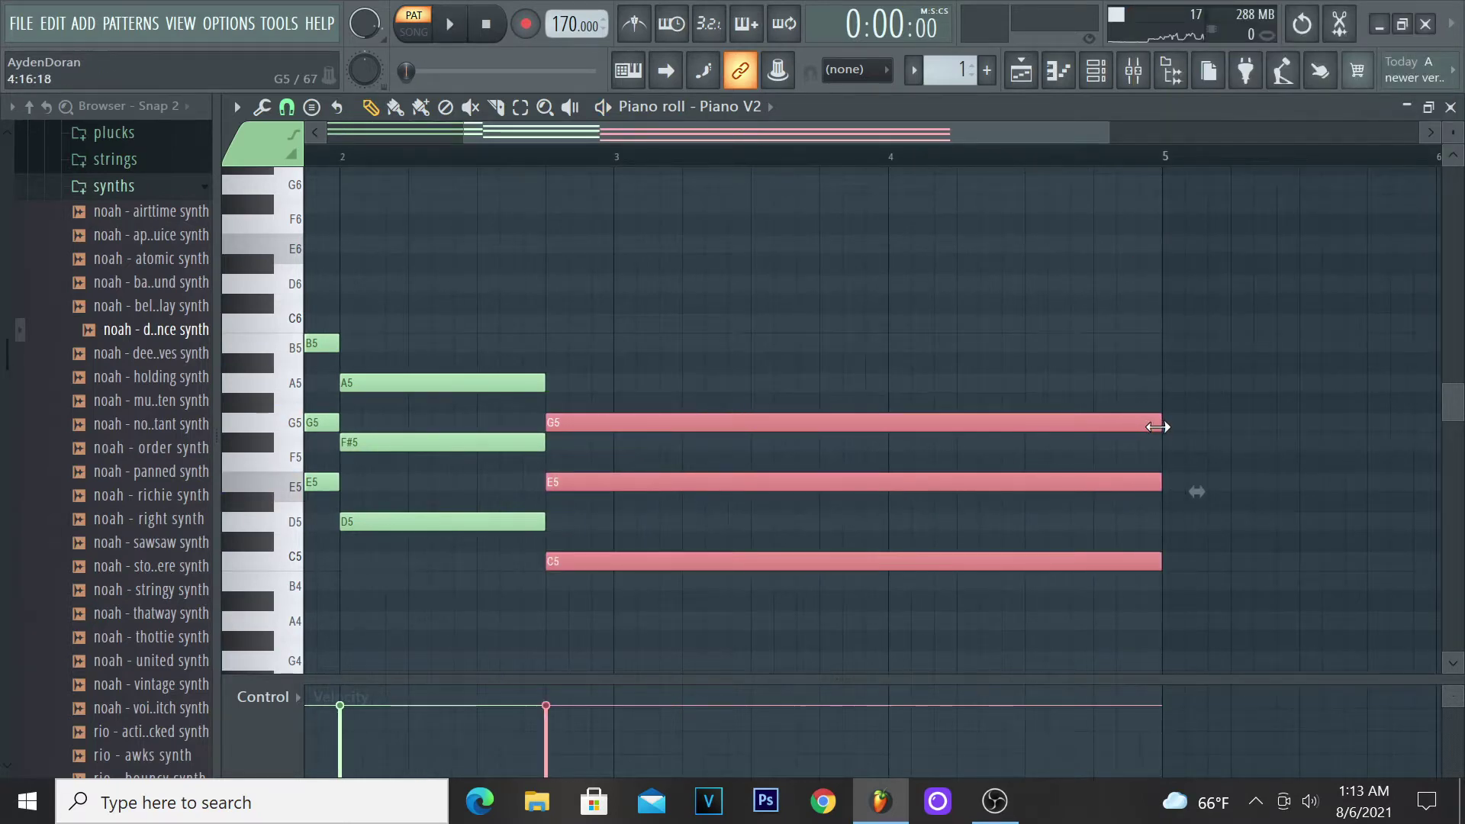
{"action": "key", "text": "space"}
{"action": "scroll", "coordinate": [1015, 363], "scroll_direction": "down", "scroll_amount": 3}
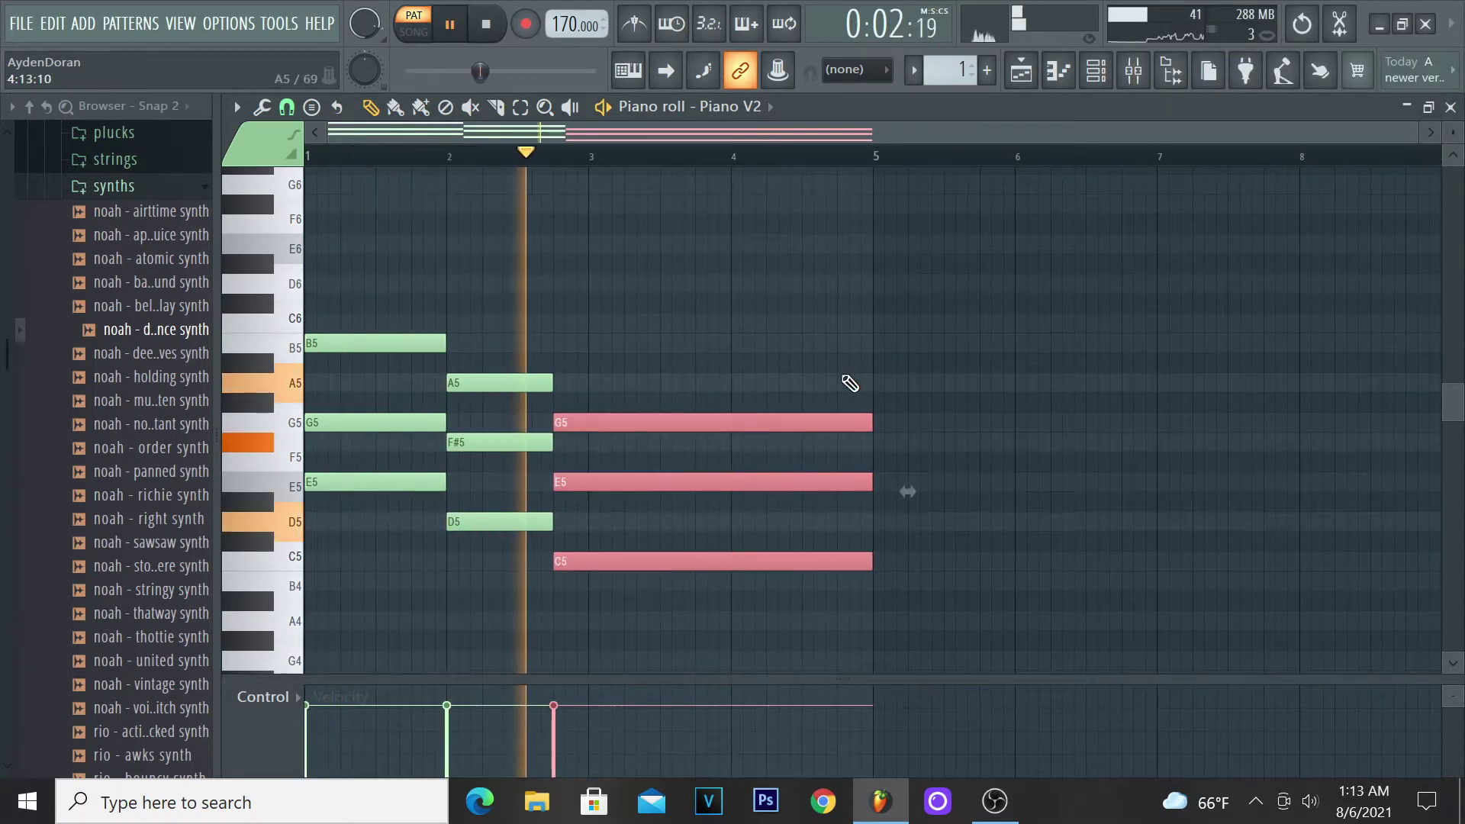
{"action": "key", "text": "space"}
{"action": "scroll", "coordinate": [494, 412], "scroll_direction": "down", "scroll_amount": 1}
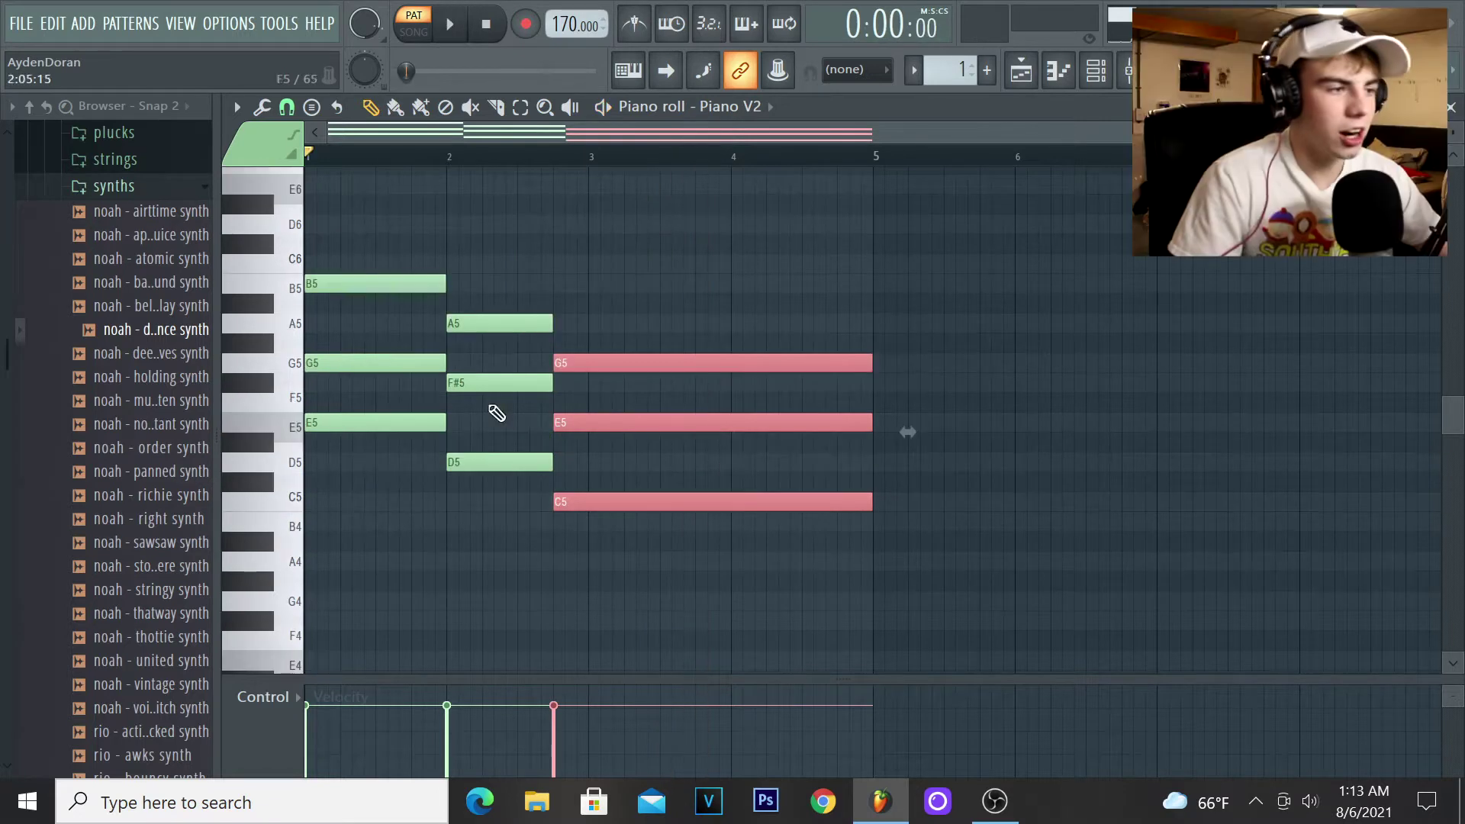
Duplicate the lower notes of the three chords two octaves down as E3, D3, E3 and C3 bass notes.
{"action": "left_click", "coordinate": [654, 581]}
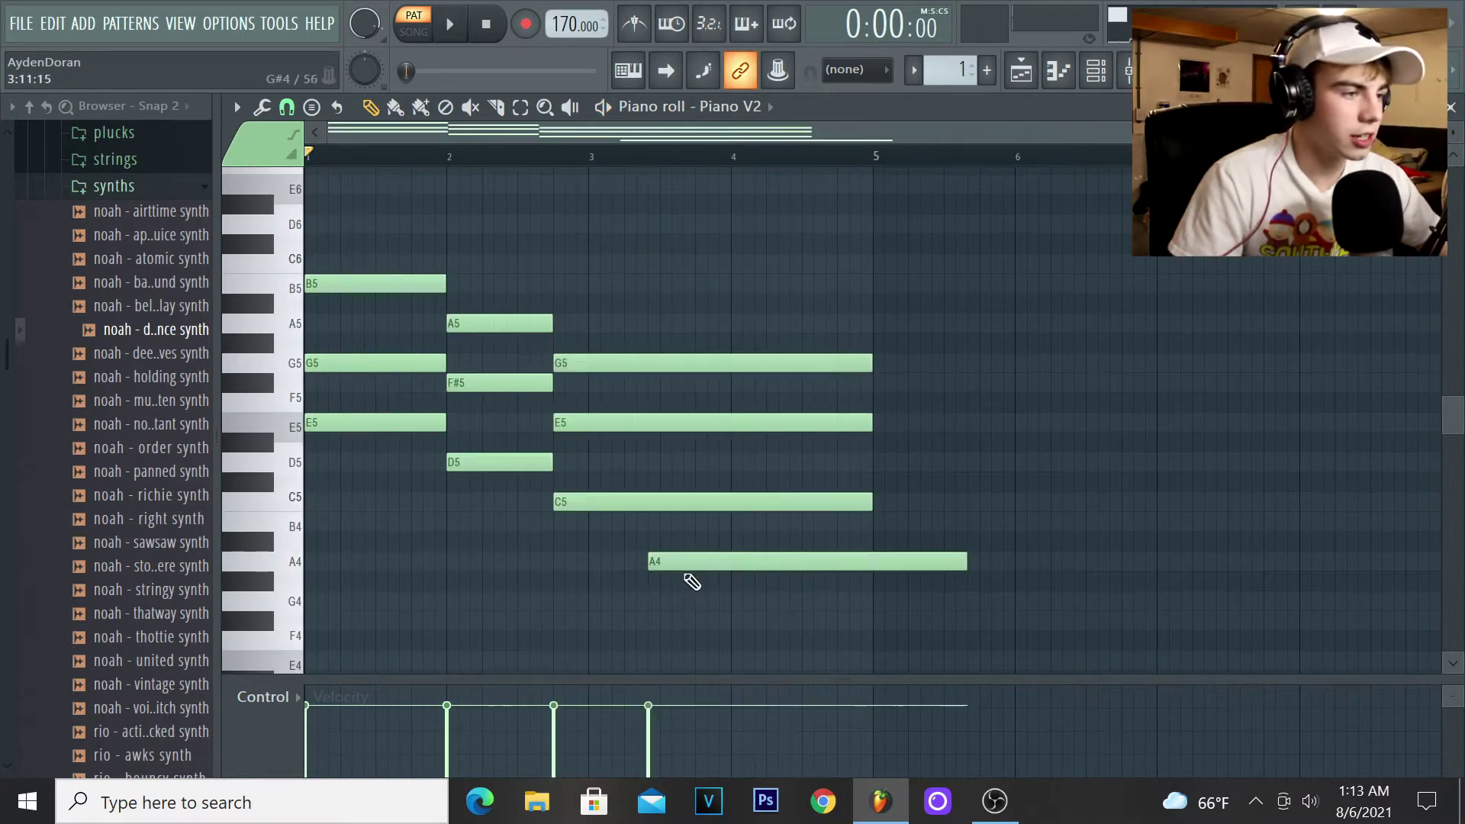
{"action": "right_click", "coordinate": [690, 579]}
{"action": "left_click_drag", "start_coordinate": [694, 568], "coordinate": [343, 418]}
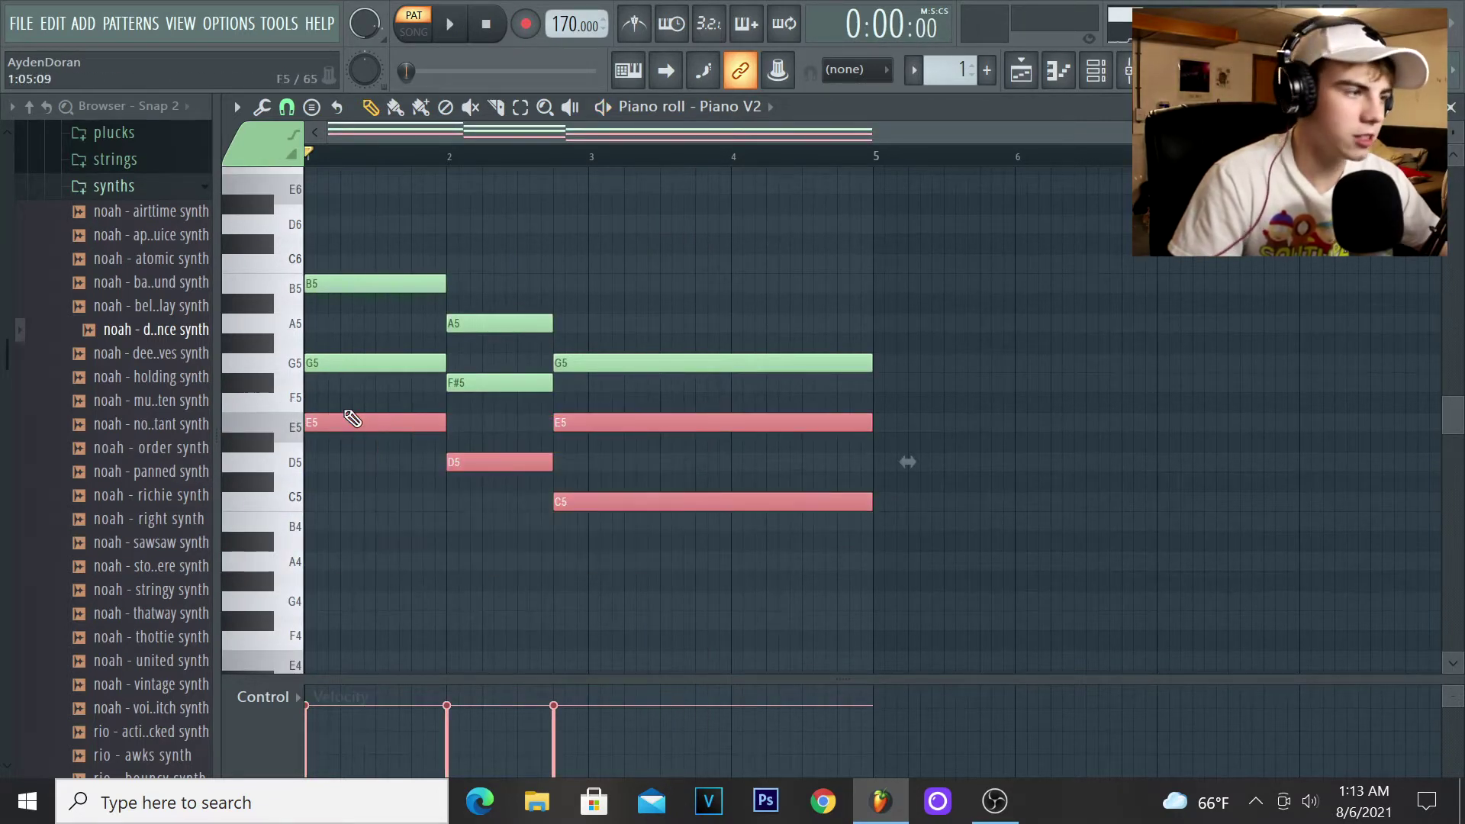
{"action": "left_click", "coordinate": [309, 428], "text": "shift"}
{"action": "key", "text": "ctrl+Down"}
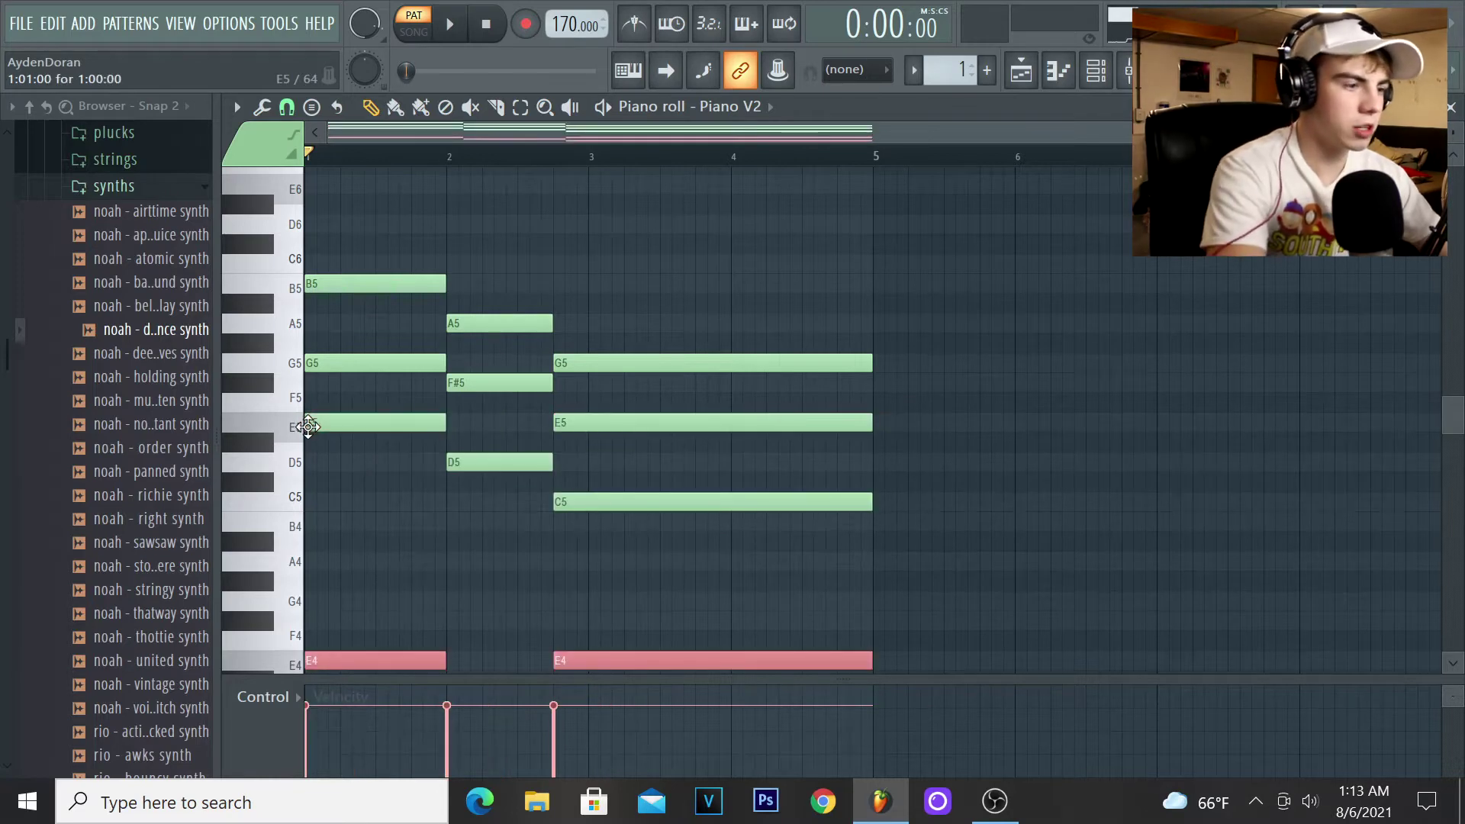
{"action": "key", "text": "ctrl+Down"}
{"action": "scroll", "coordinate": [450, 356], "scroll_direction": "down", "scroll_amount": 3}
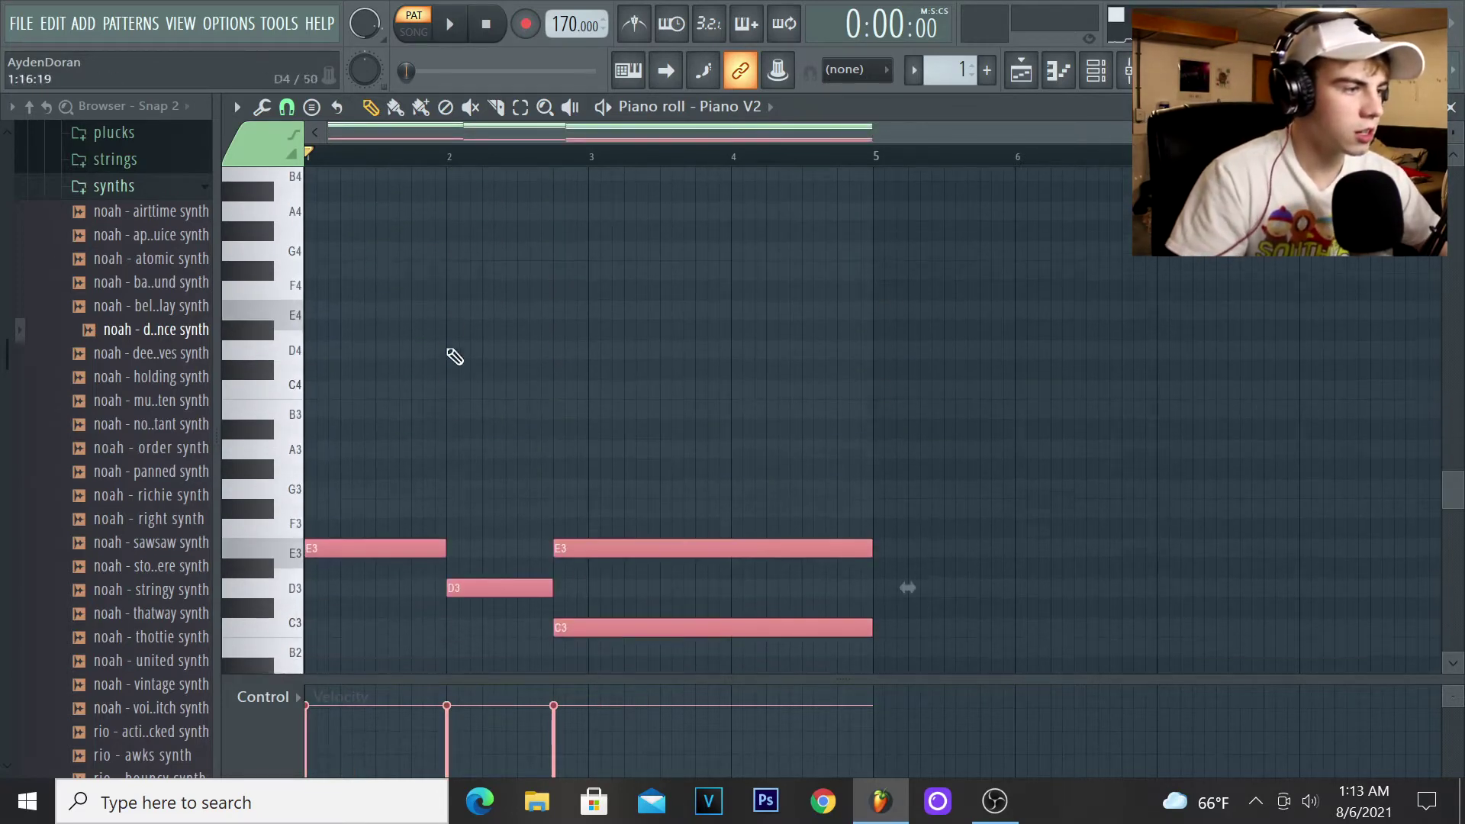
Delete the C3 bass note and slightly lower the velocity of the remaining E3, D3, E3 bass notes.
{"action": "key", "text": "ctrl+d"}
{"action": "left_click_drag", "start_coordinate": [777, 693], "coordinate": [467, 542]}
{"action": "left_click", "coordinate": [600, 484]}
{"action": "right_click", "coordinate": [611, 485]}
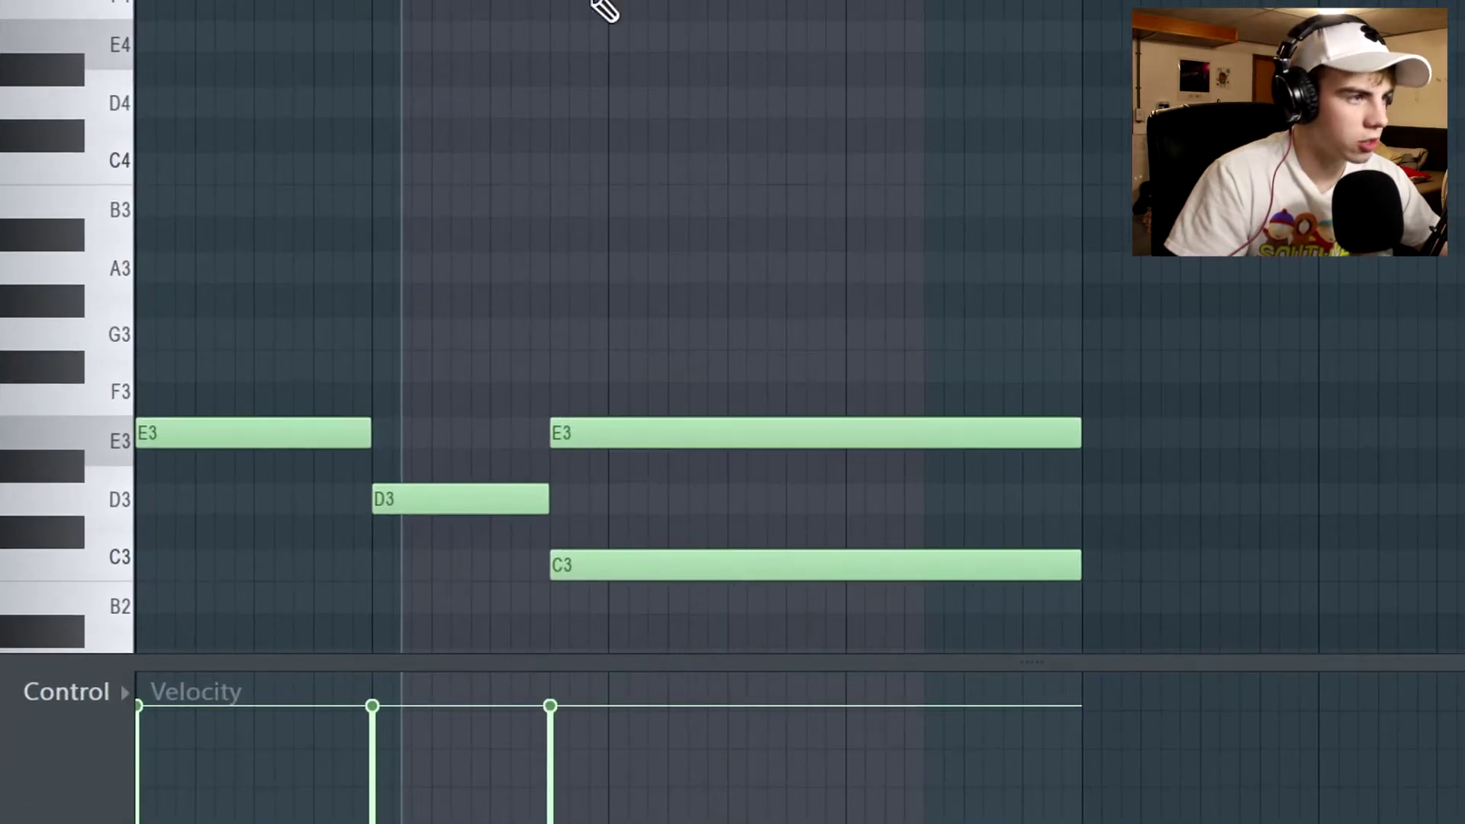
{"action": "key", "text": "ctrl+d"}
{"action": "scroll", "coordinate": [705, 206], "scroll_direction": "up", "scroll_amount": 5}
{"action": "scroll", "coordinate": [692, 223], "scroll_direction": "down", "scroll_amount": 5}
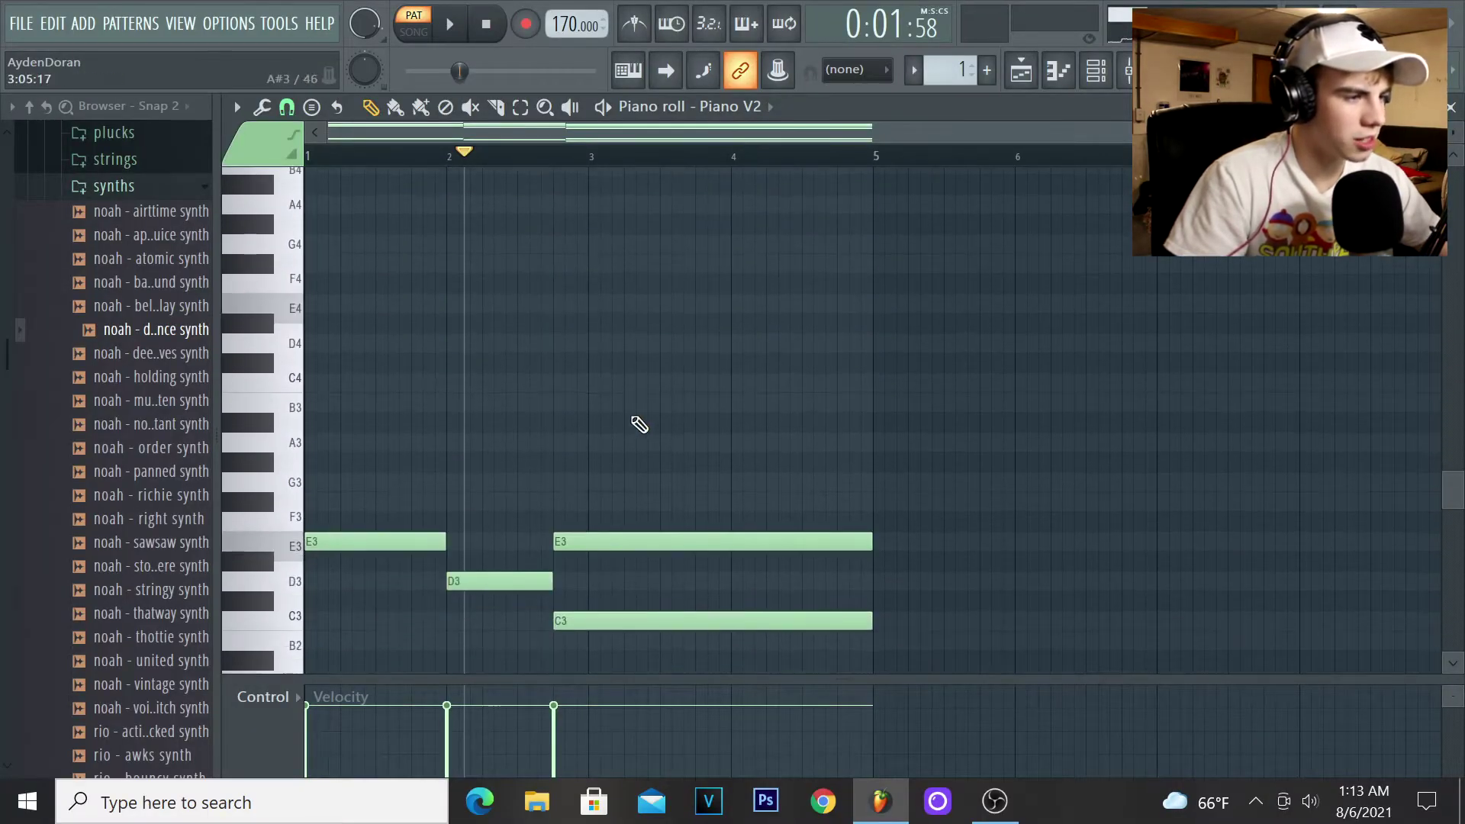
{"action": "scroll", "coordinate": [609, 510], "scroll_direction": "up", "scroll_amount": 4}
{"action": "scroll", "coordinate": [608, 510], "scroll_direction": "down", "scroll_amount": 3}
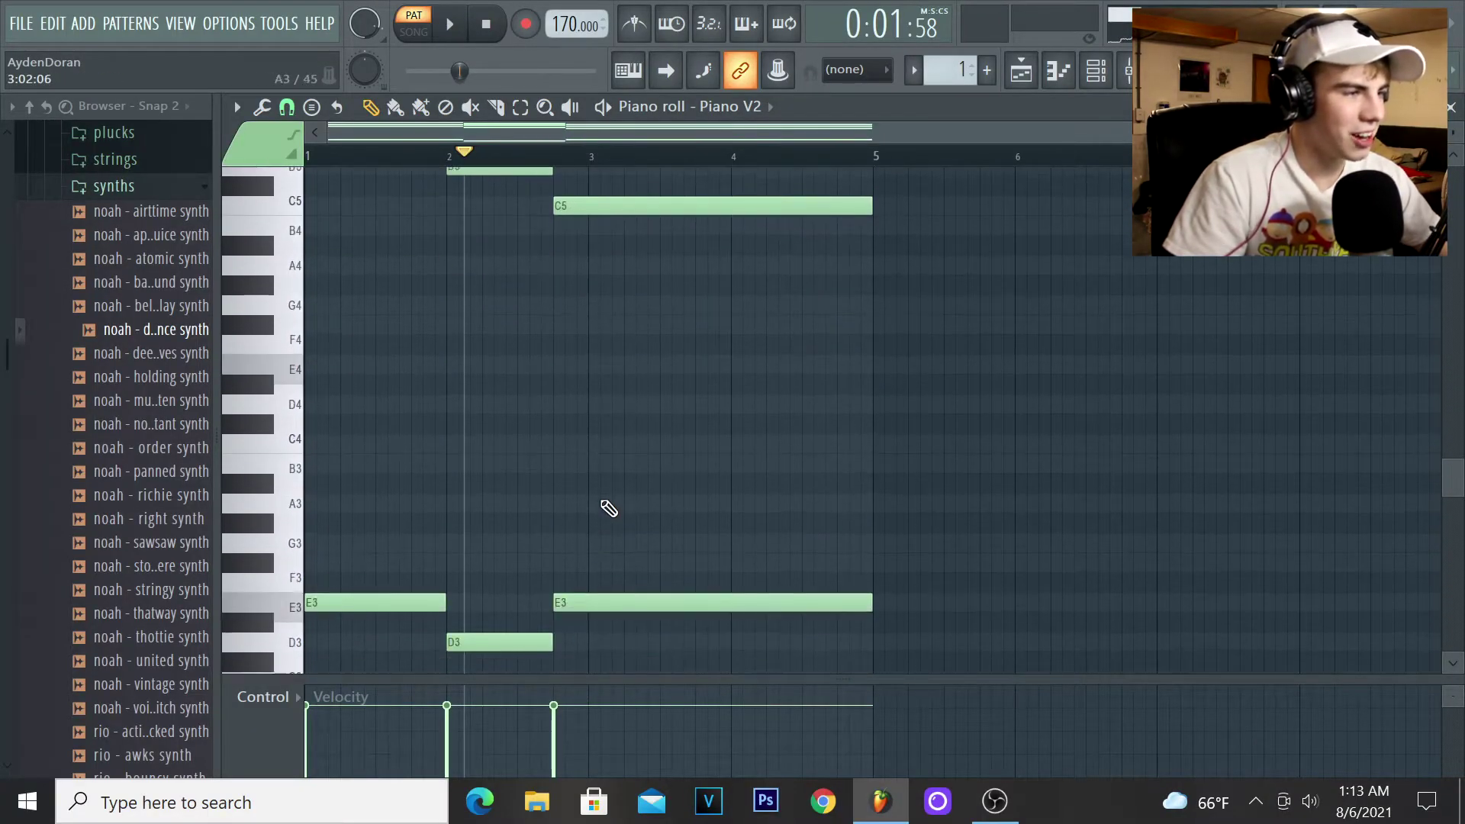
{"action": "left_click_drag", "start_coordinate": [562, 639], "coordinate": [446, 700]}
{"action": "left_click_drag", "start_coordinate": [713, 679], "coordinate": [252, 492]}
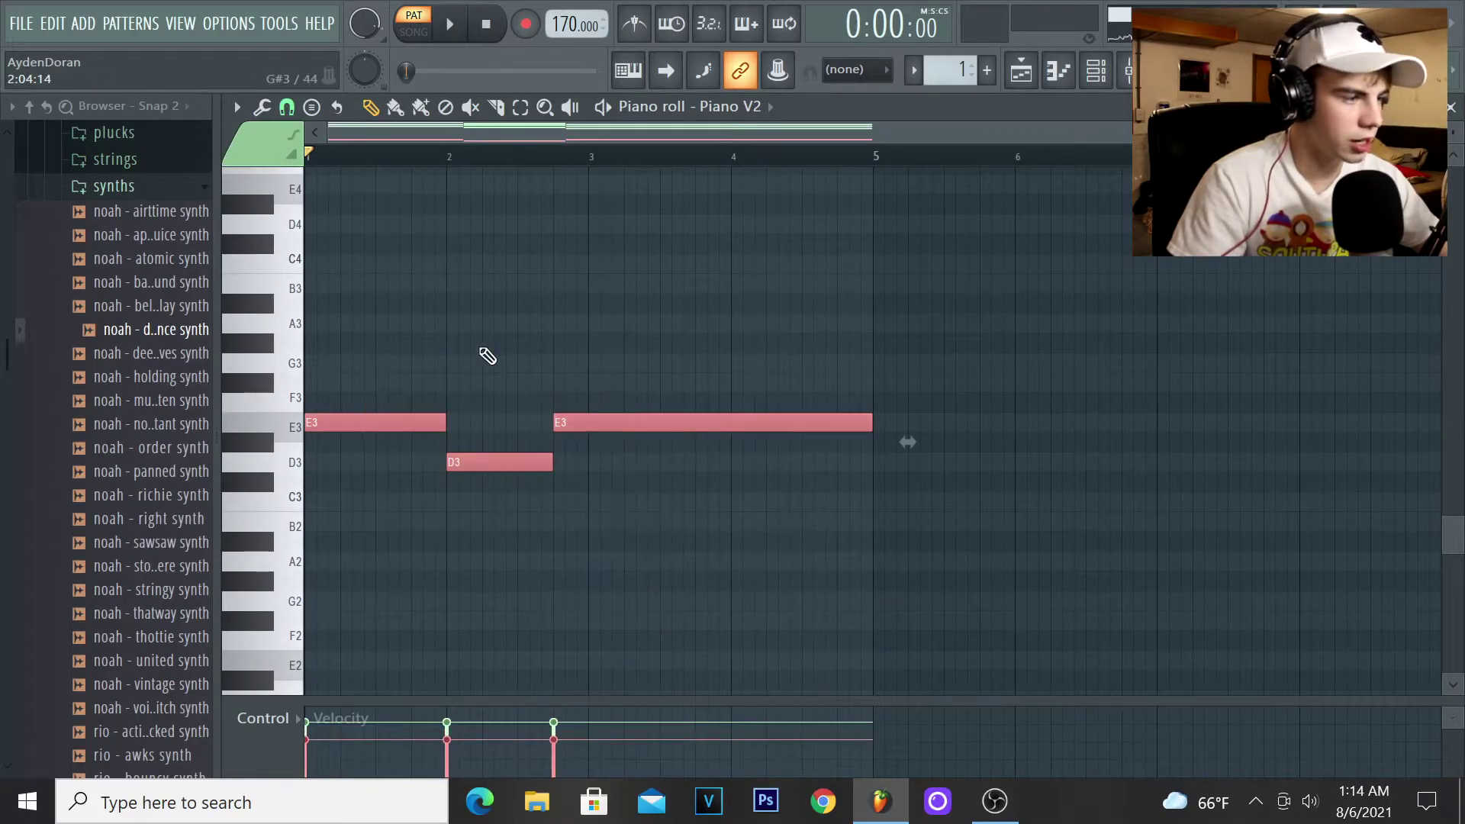
Duplicate all chord and bass notes of the four-bar progression into bars 5 to 8 and play it.
{"action": "scroll", "coordinate": [484, 349], "scroll_direction": "up", "scroll_amount": 8}
{"action": "left_click", "coordinate": [698, 403]}
{"action": "right_click", "coordinate": [699, 406]}
{"action": "scroll", "coordinate": [648, 425], "scroll_direction": "down", "scroll_amount": 8}
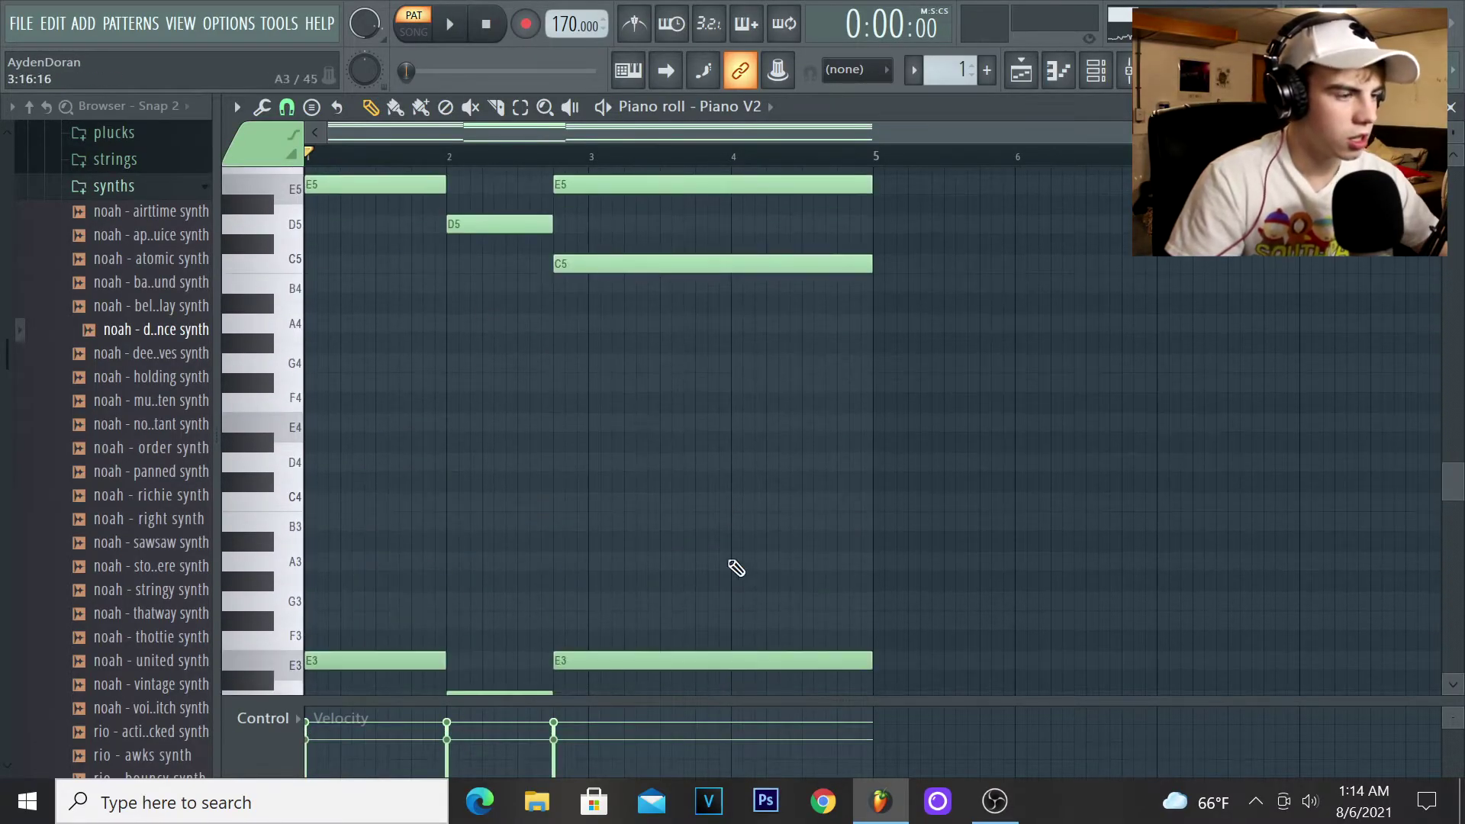
{"action": "scroll", "coordinate": [745, 618], "scroll_direction": "down", "scroll_amount": 3}
{"action": "left_click_drag", "start_coordinate": [755, 687], "coordinate": [148, 163]}
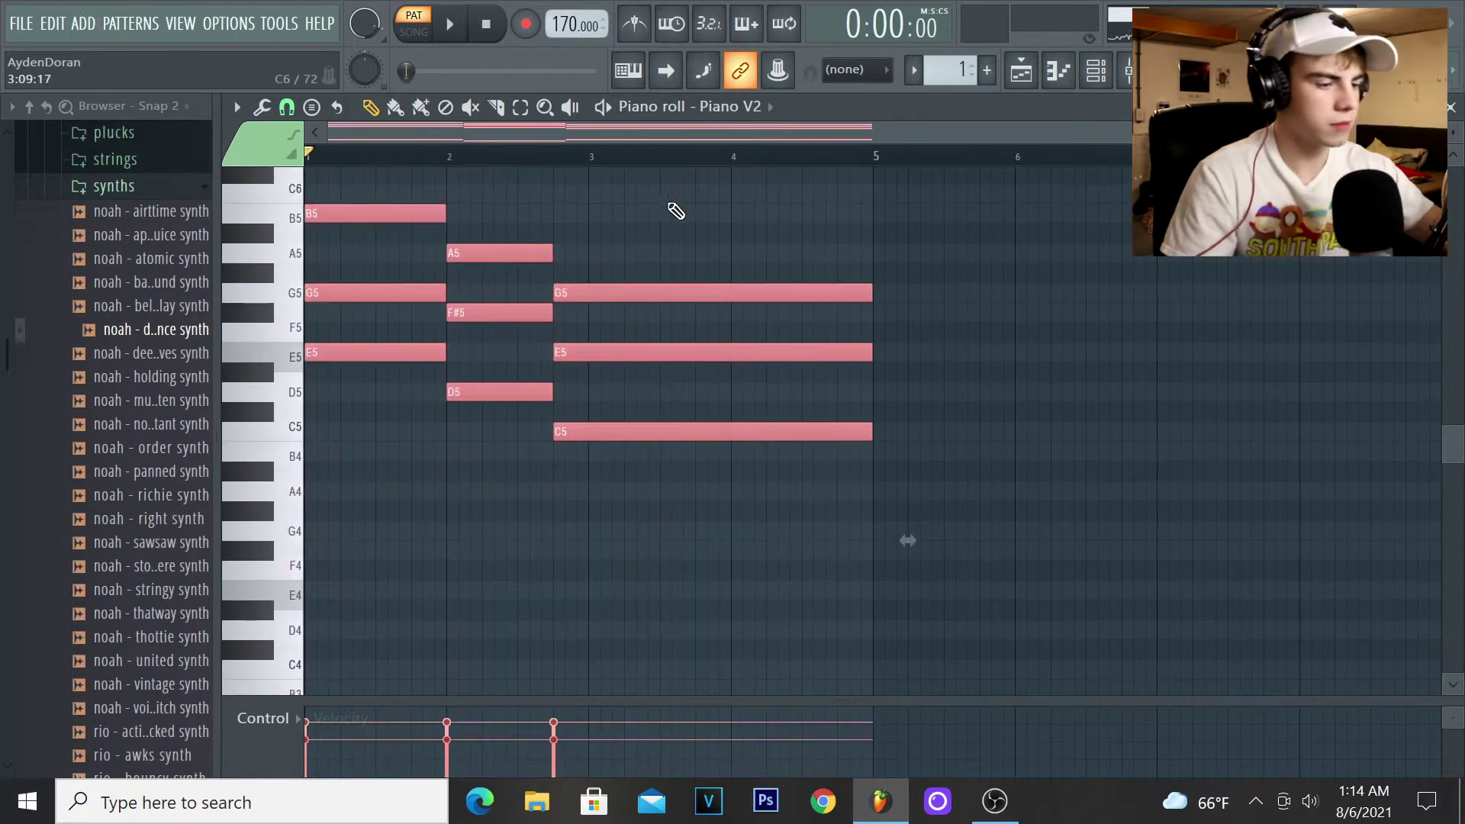
{"action": "key", "text": "ctrl+b"}
{"action": "scroll", "coordinate": [815, 387], "scroll_direction": "down", "scroll_amount": 2}
{"action": "key", "text": "space"}
{"action": "left_click", "coordinate": [898, 215]}
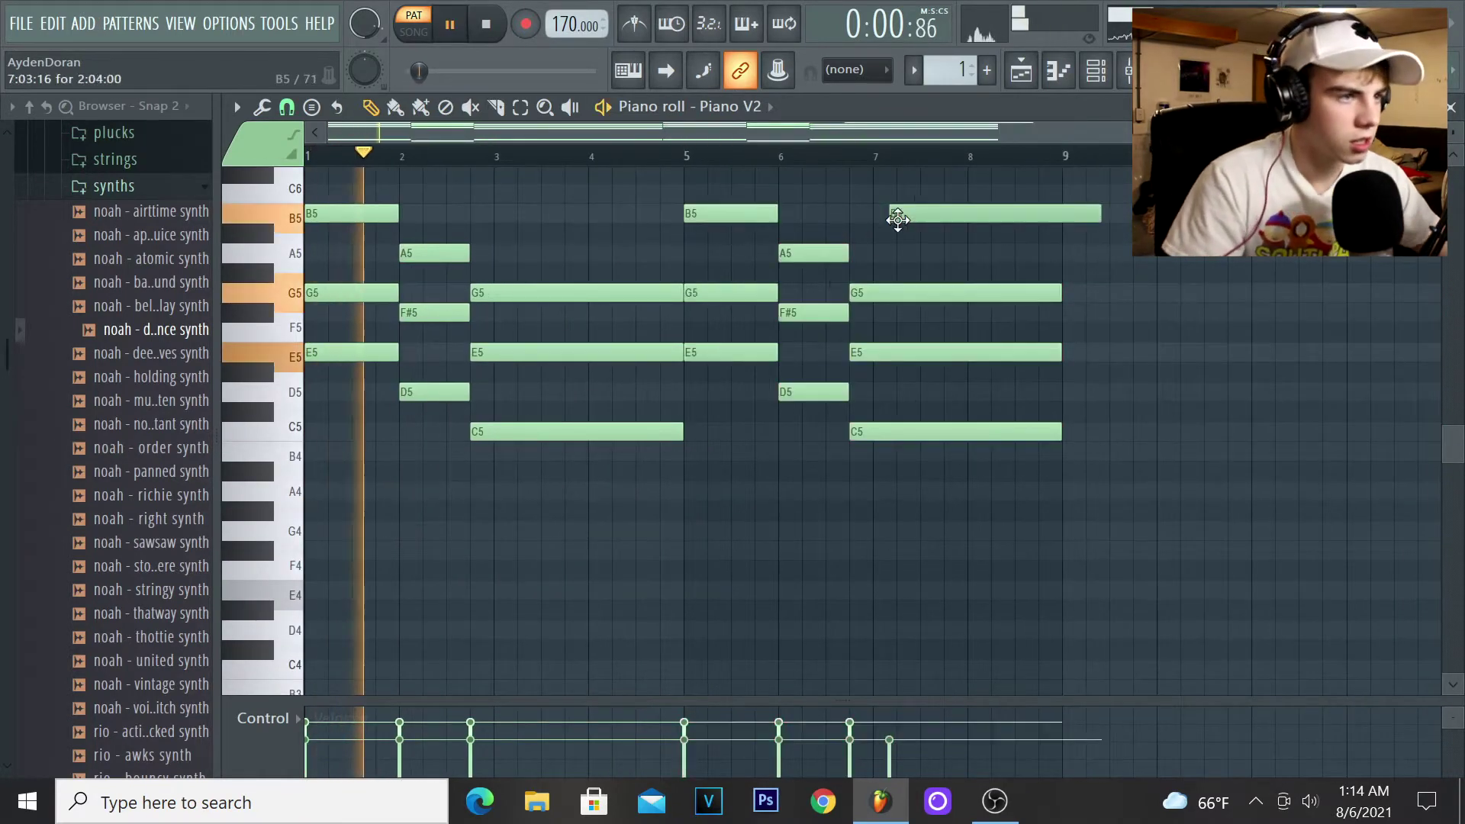
{"action": "right_click", "coordinate": [898, 214]}
{"action": "key", "text": "space"}
{"action": "scroll", "coordinate": [966, 396], "scroll_direction": "up", "scroll_amount": 2}
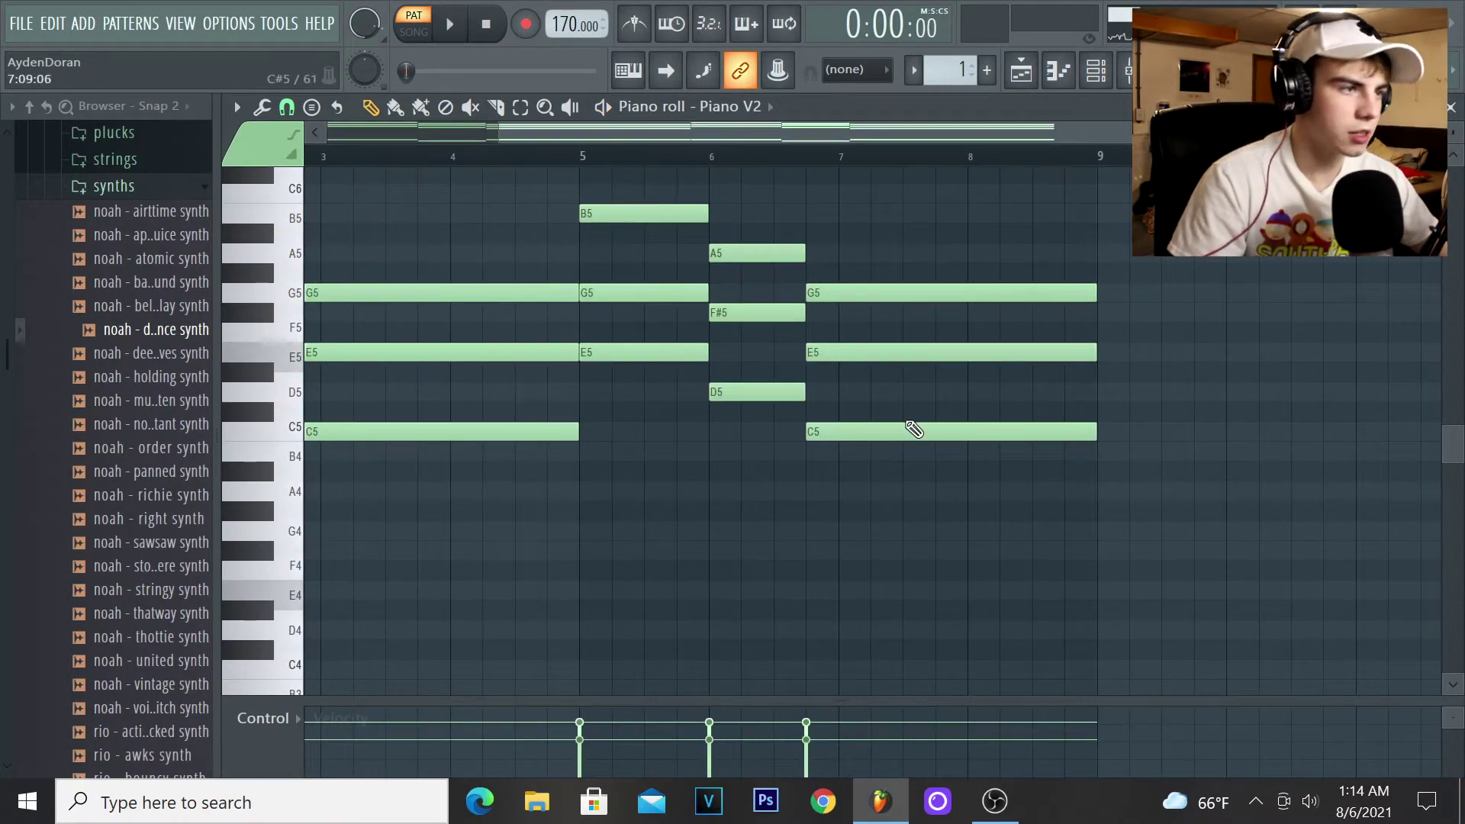
{"action": "left_click", "coordinate": [880, 532]}
{"action": "right_click", "coordinate": [920, 530]}
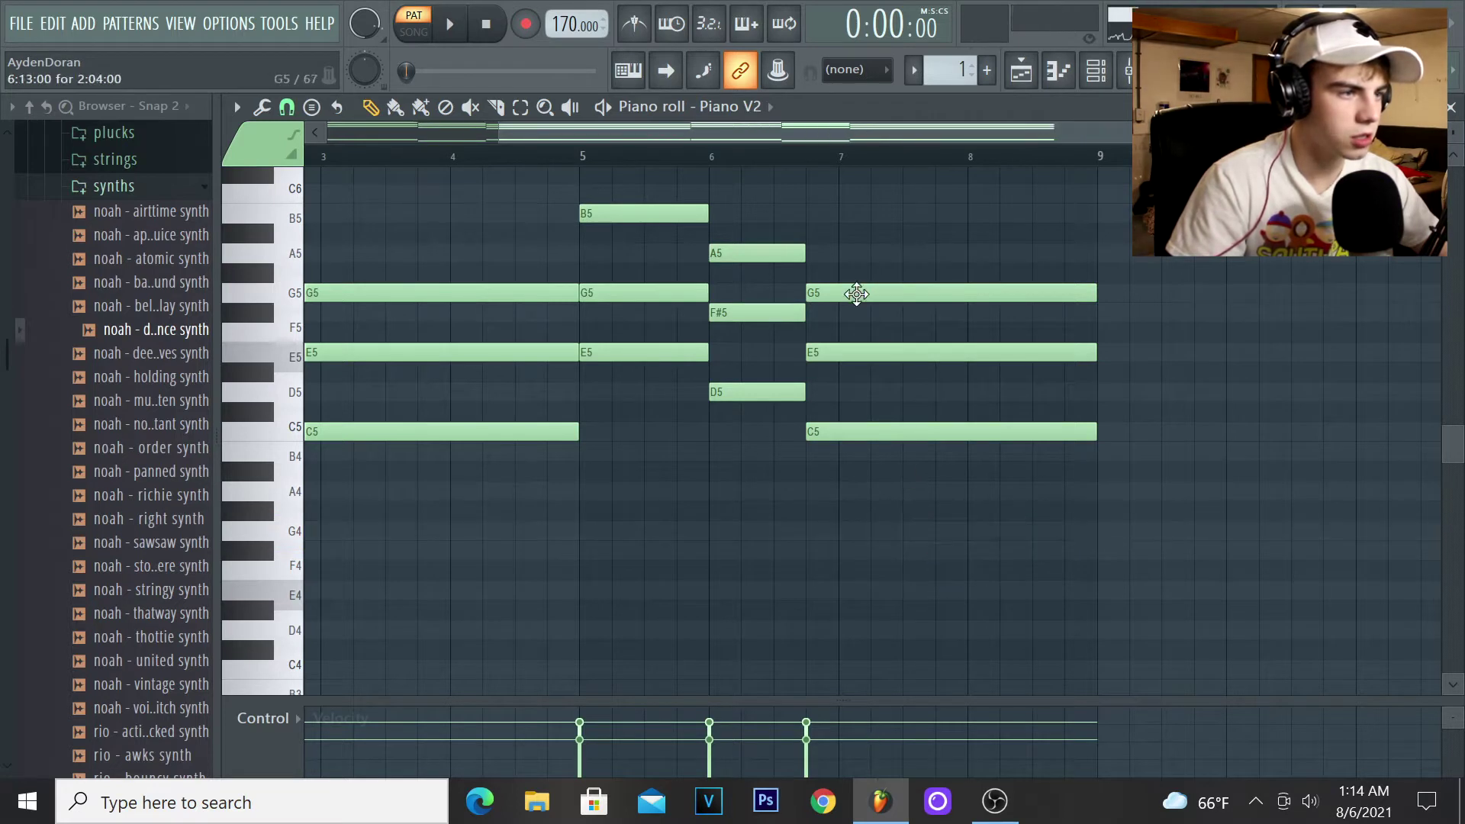
Raise the notes of the final chord to E5, G5 and B5 and play back the result.
{"action": "left_click", "coordinate": [856, 294]}
{"action": "left_click_drag", "start_coordinate": [675, 520], "coordinate": [636, 311]}
{"action": "scroll", "coordinate": [1008, 687], "scroll_direction": "up", "scroll_amount": 2}
{"action": "left_click_drag", "start_coordinate": [861, 440], "coordinate": [861, 357]}
{"action": "left_click_drag", "start_coordinate": [879, 503], "coordinate": [883, 435]}
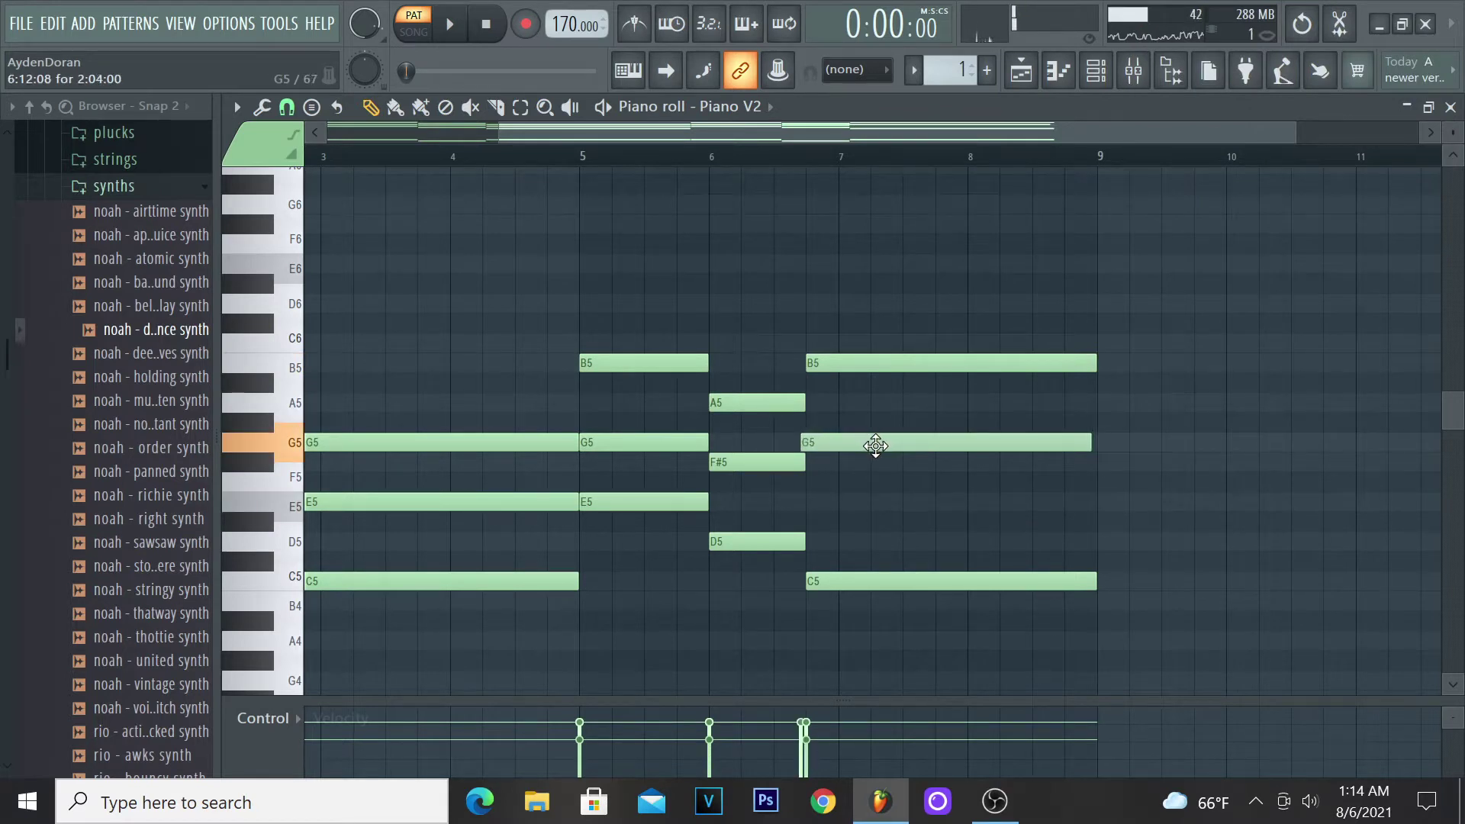
{"action": "left_click_drag", "start_coordinate": [863, 581], "coordinate": [867, 495]}
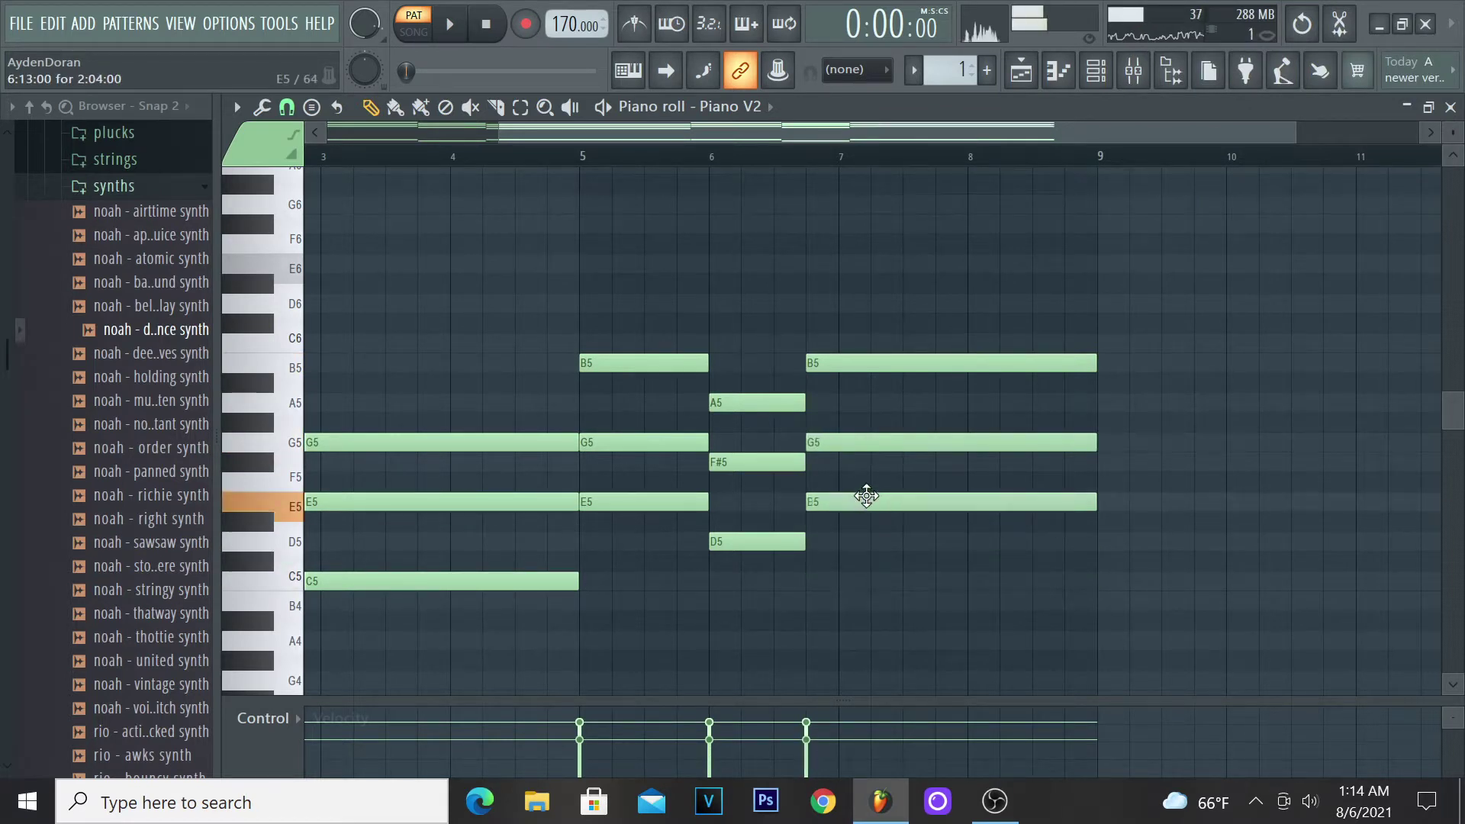
{"action": "key", "text": "space"}
{"action": "scroll", "coordinate": [816, 504], "scroll_direction": "up", "scroll_amount": 2}
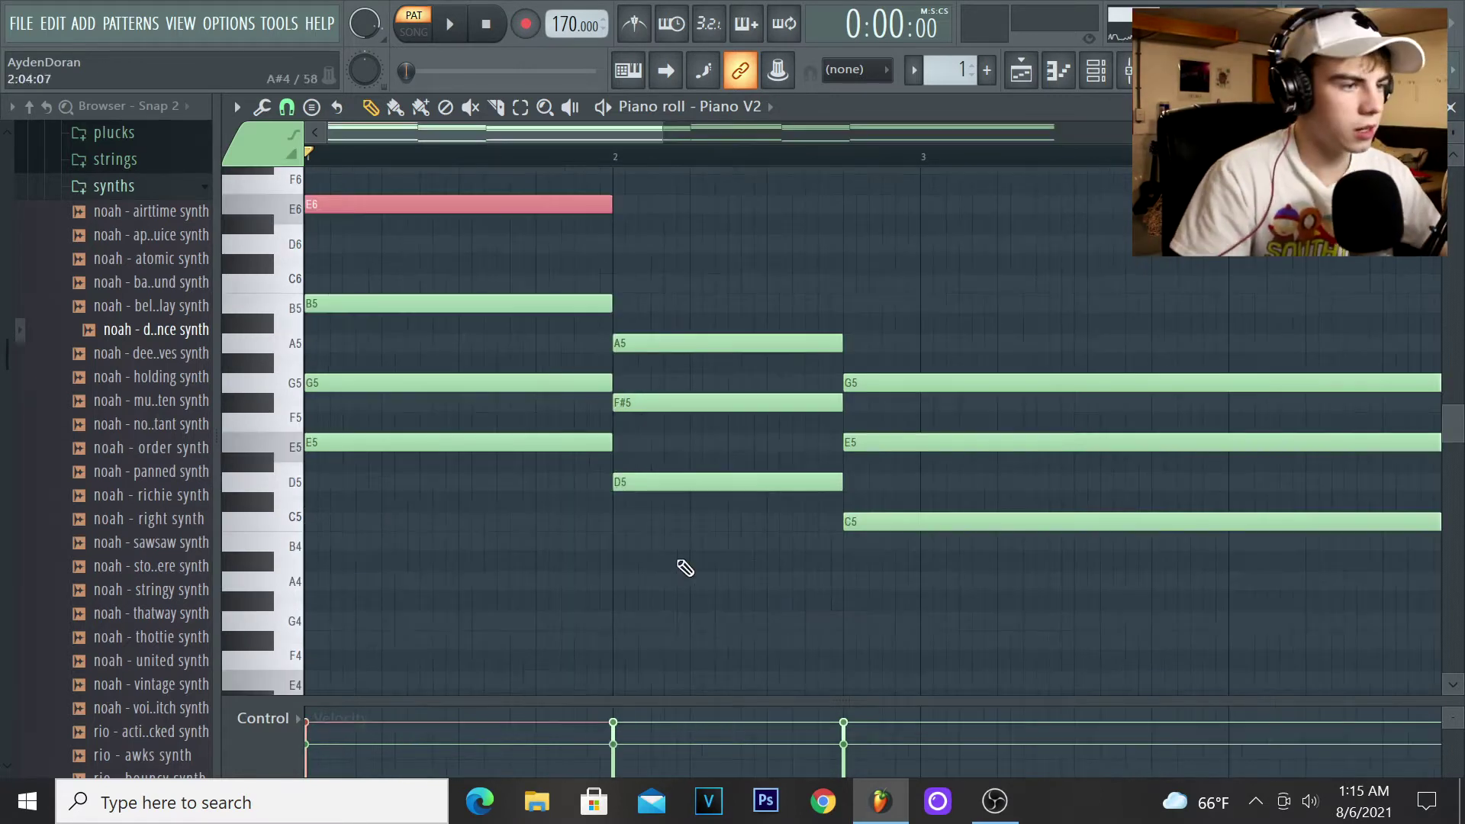
Copy the lowest note of each chord one octave up, giving E6, D6 and C6 as top notes.
{"action": "left_click_drag", "start_coordinate": [877, 569], "coordinate": [678, 457]}
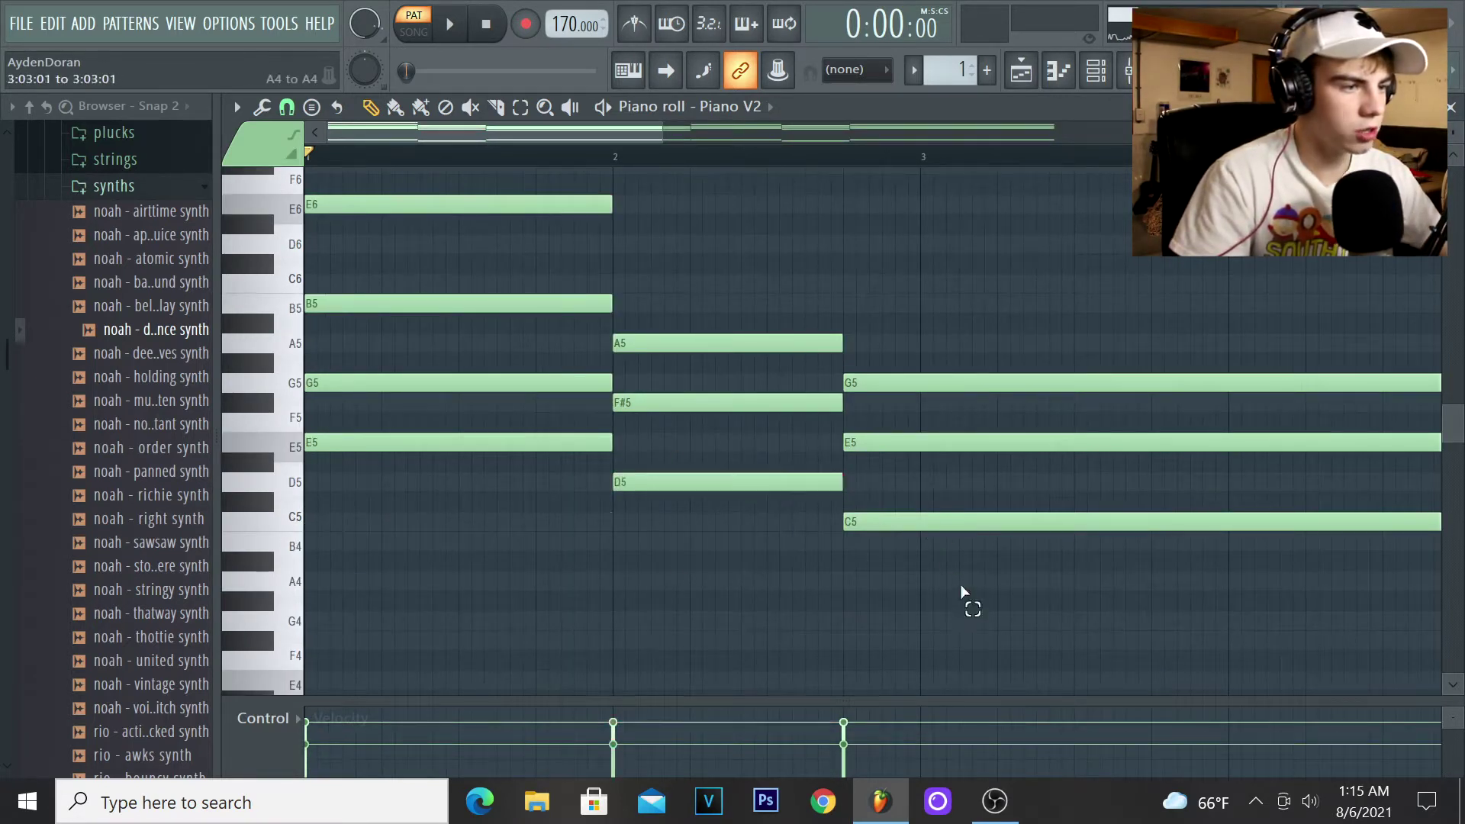
{"action": "left_click_drag", "start_coordinate": [946, 578], "coordinate": [728, 432]}
{"action": "left_click_drag", "start_coordinate": [893, 608], "coordinate": [731, 487]}
{"action": "key", "text": "ctrl+Up"}
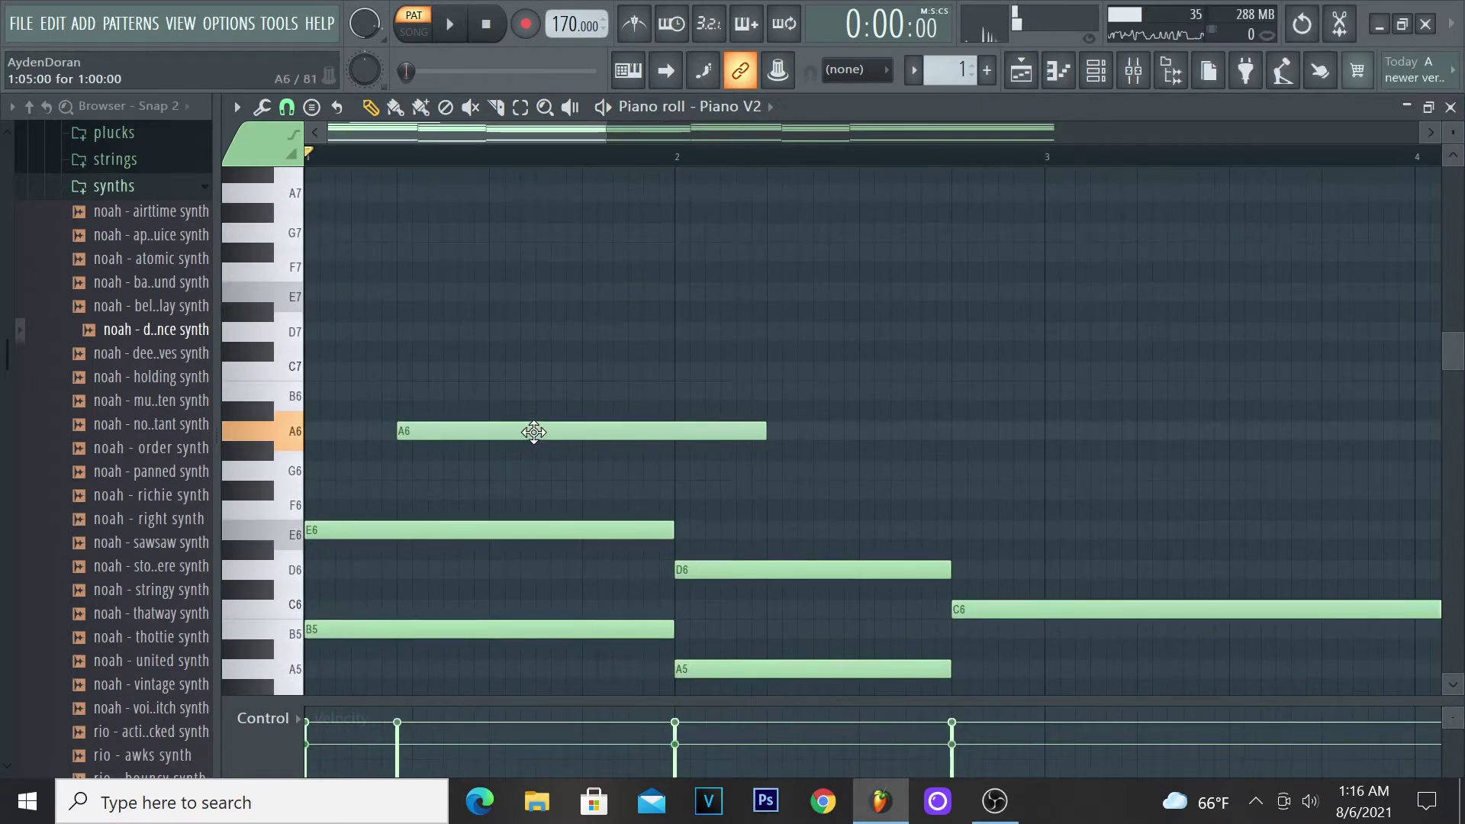
Draw three short ascending melody notes, A6, B6 and C7, starting on the third beat of bar 1.
{"action": "key", "text": "space"}
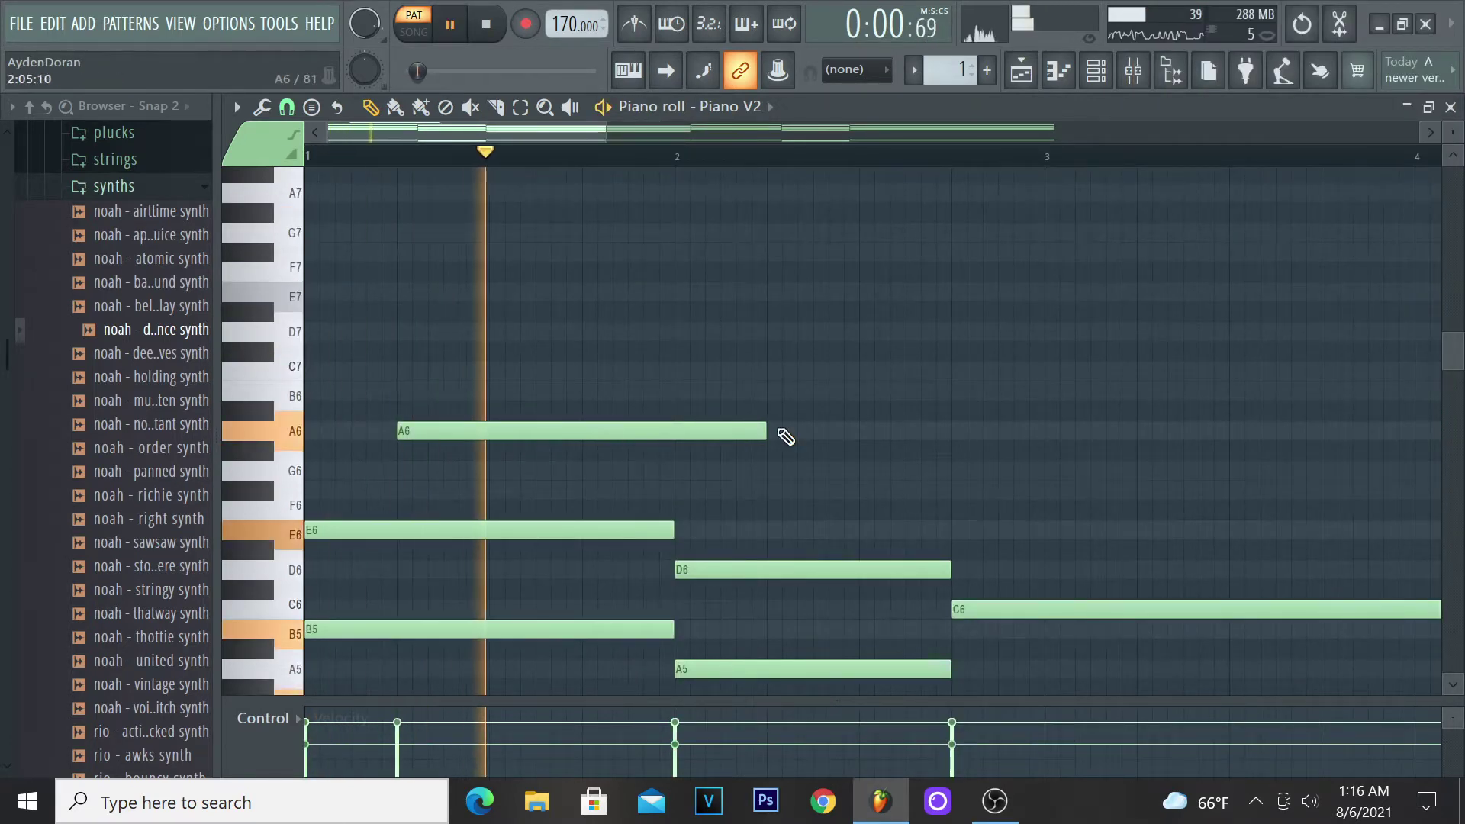
{"action": "key", "text": "space"}
{"action": "left_click_drag", "start_coordinate": [693, 435], "coordinate": [489, 469]}
{"action": "key", "text": "space"}
{"action": "key", "text": "space"}
{"action": "left_click", "coordinate": [513, 392]}
{"action": "left_click", "coordinate": [529, 374]}
{"action": "scroll", "coordinate": [488, 433], "scroll_direction": "up", "scroll_amount": 3}
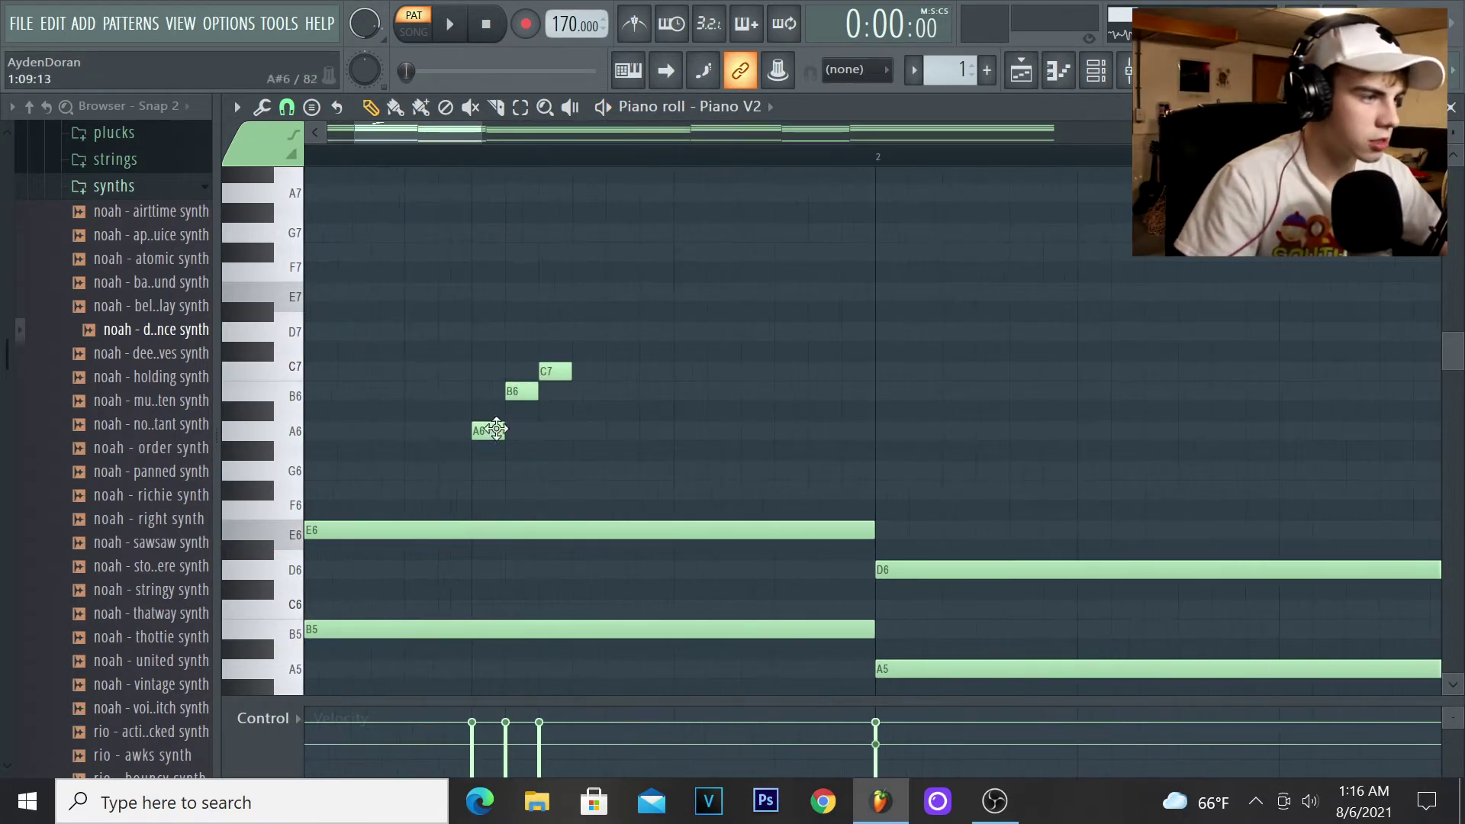
Replace the short C7 melody note in bar 1 with a longer D7.
{"action": "left_click", "coordinate": [510, 392]}
{"action": "mouse_move", "coordinate": [551, 373]}
{"action": "left_mouse_down"}
{"action": "mouse_move", "coordinate": [553, 359]}
{"action": "mouse_move", "coordinate": [552, 371]}
{"action": "left_mouse_up"}
{"action": "left_click", "coordinate": [487, 436]}
{"action": "left_click", "coordinate": [546, 329]}
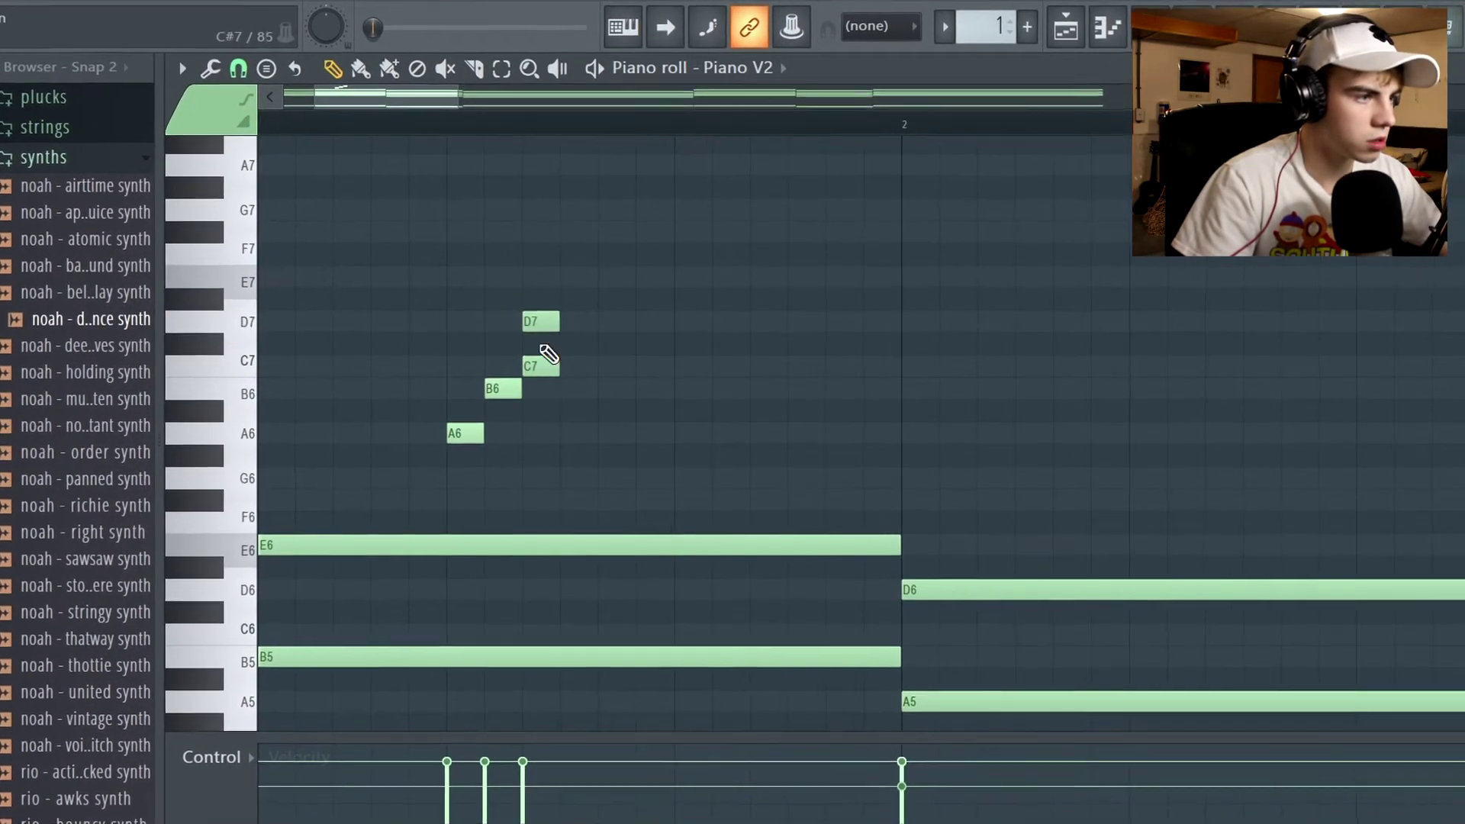
{"action": "right_click", "coordinate": [543, 365]}
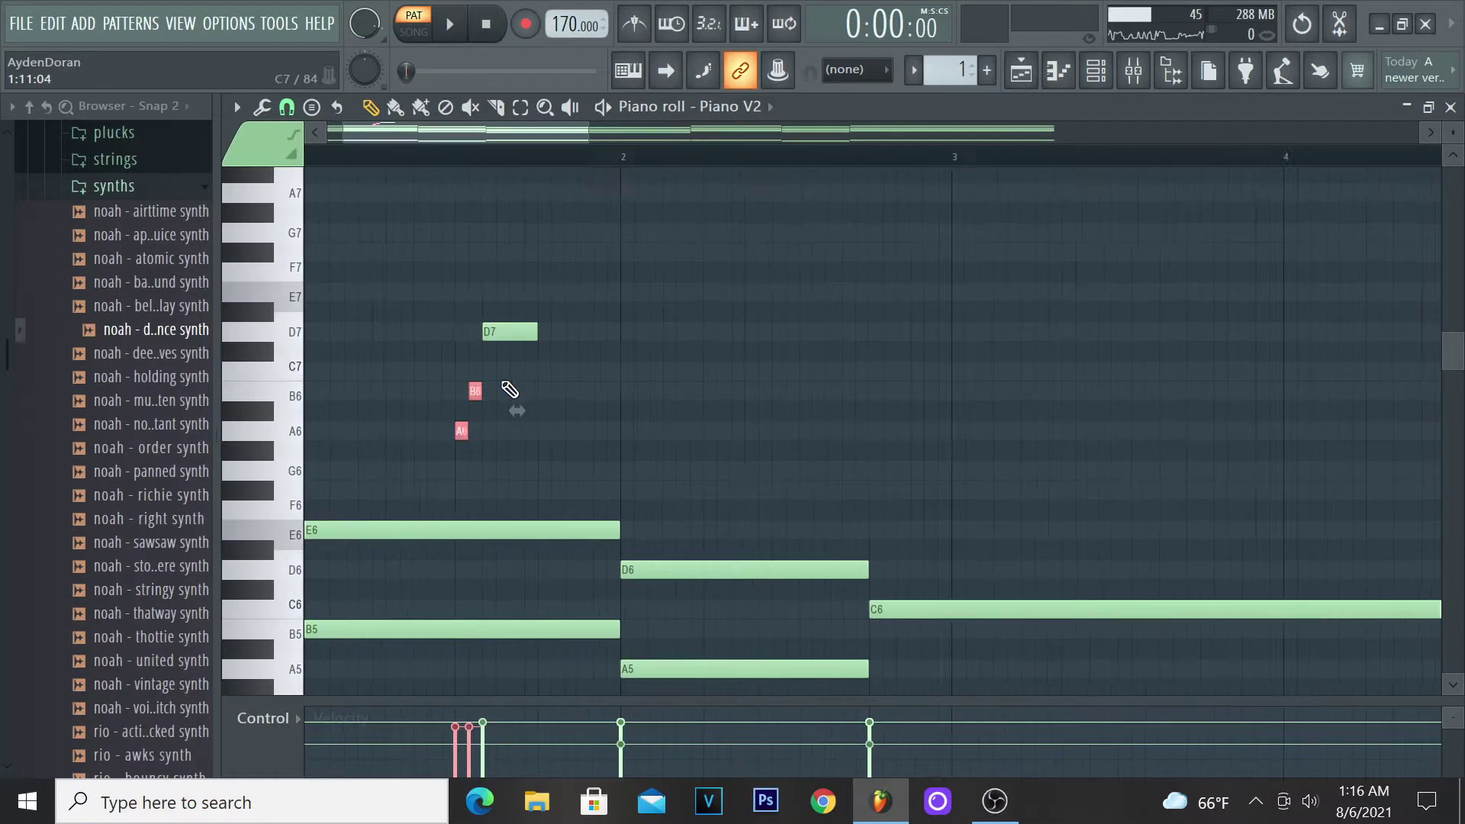
{"action": "scroll", "coordinate": [507, 386], "scroll_direction": "up", "scroll_amount": 2}
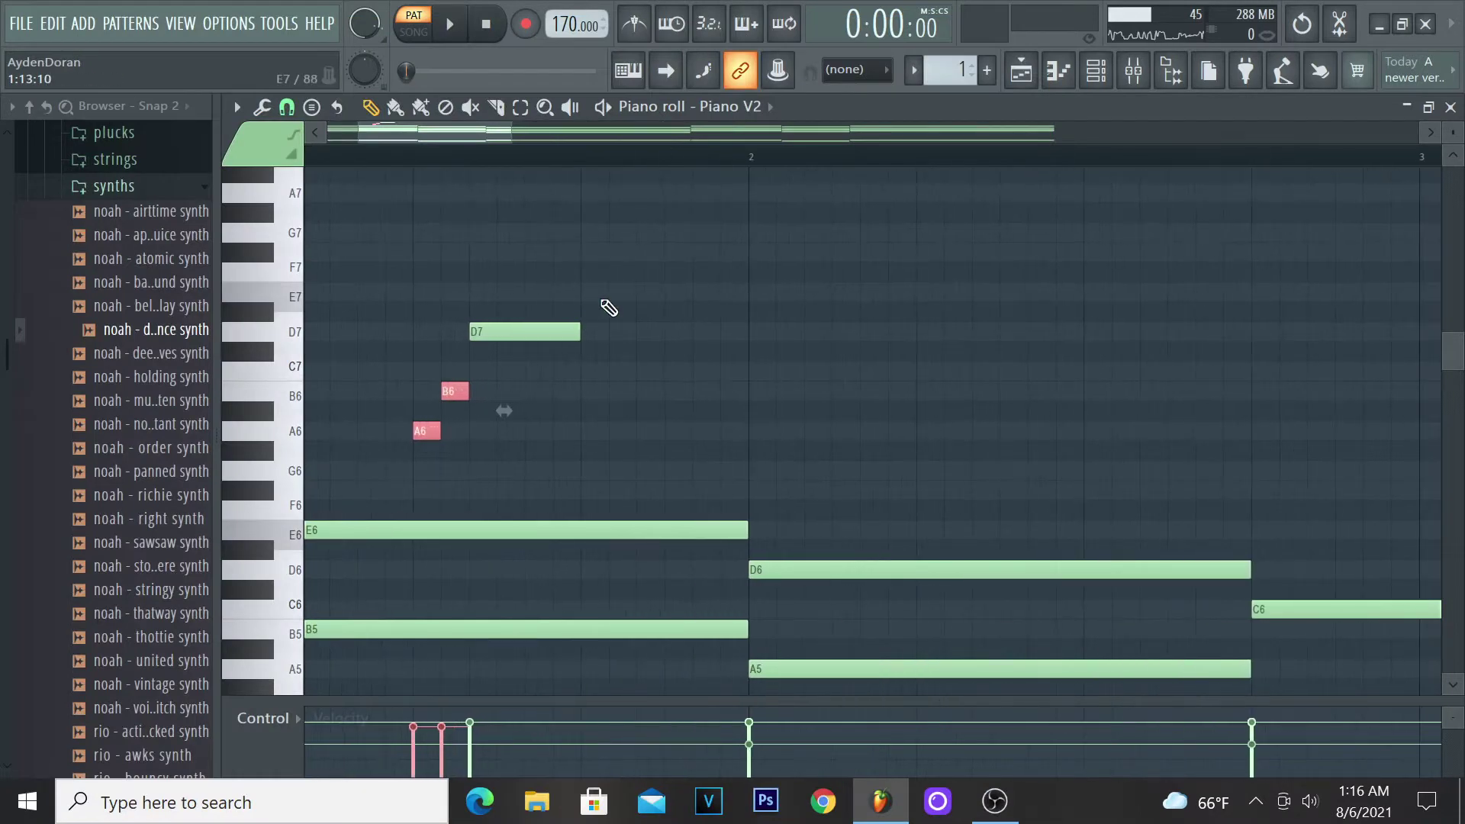
Continue the melody with E7 and F#7 up to the end of bar 1 and play it back.
{"action": "left_click", "coordinate": [595, 292]}
{"action": "mouse_move", "coordinate": [688, 299]}
{"action": "left_mouse_down"}
{"action": "mouse_move", "coordinate": [631, 296]}
{"action": "mouse_move", "coordinate": [664, 297]}
{"action": "left_mouse_up"}
{"action": "left_click", "coordinate": [674, 252]}
{"action": "key", "text": "space"}
Continue the melody in bar 2 with E7 and D7 followed by a descending B6, A6, G6 run.
{"action": "key", "text": "space"}
{"action": "scroll", "coordinate": [656, 364], "scroll_direction": "down", "scroll_amount": 3}
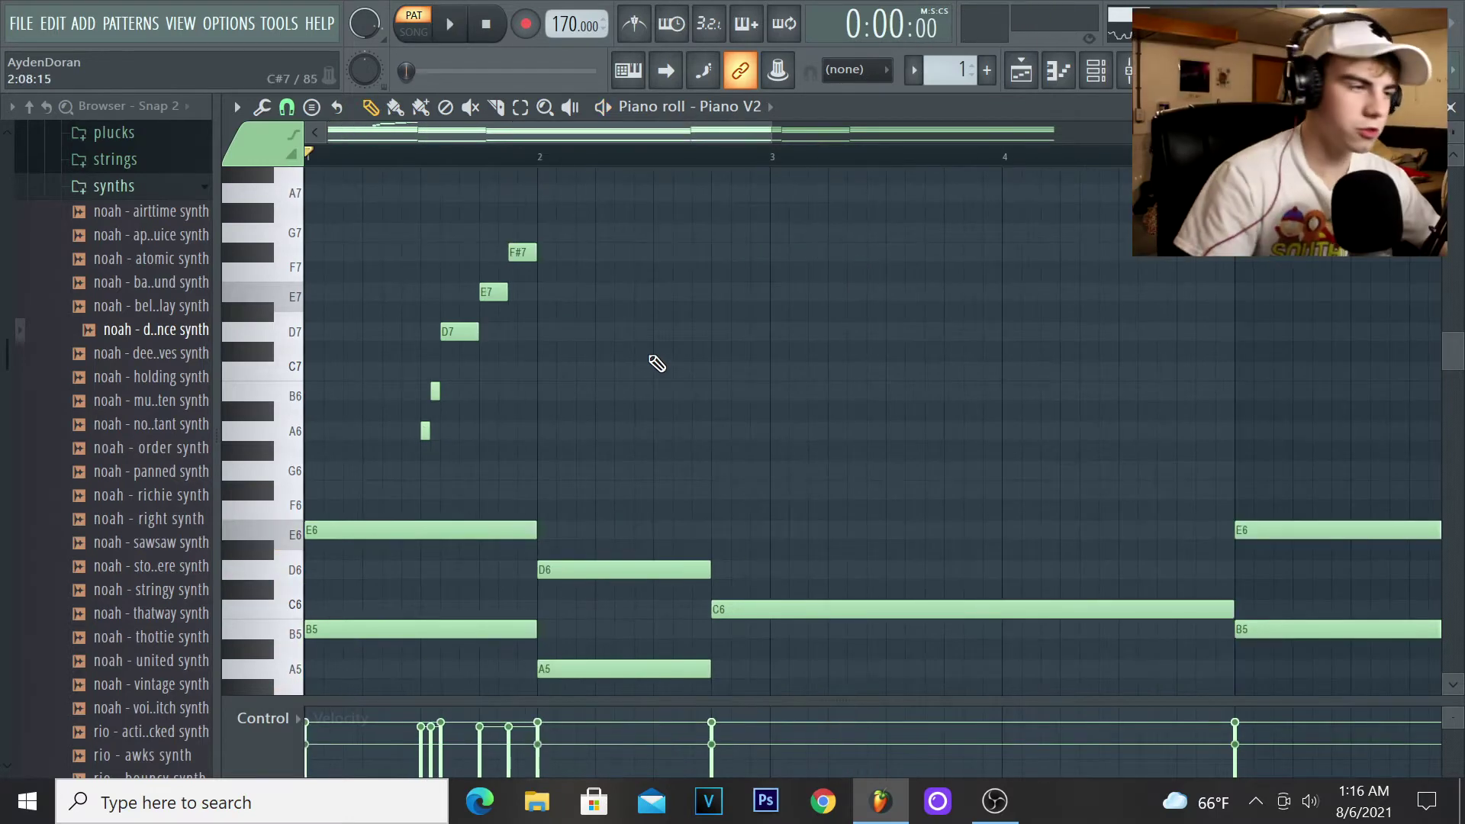
{"action": "key", "text": "space"}
{"action": "key", "text": "space"}
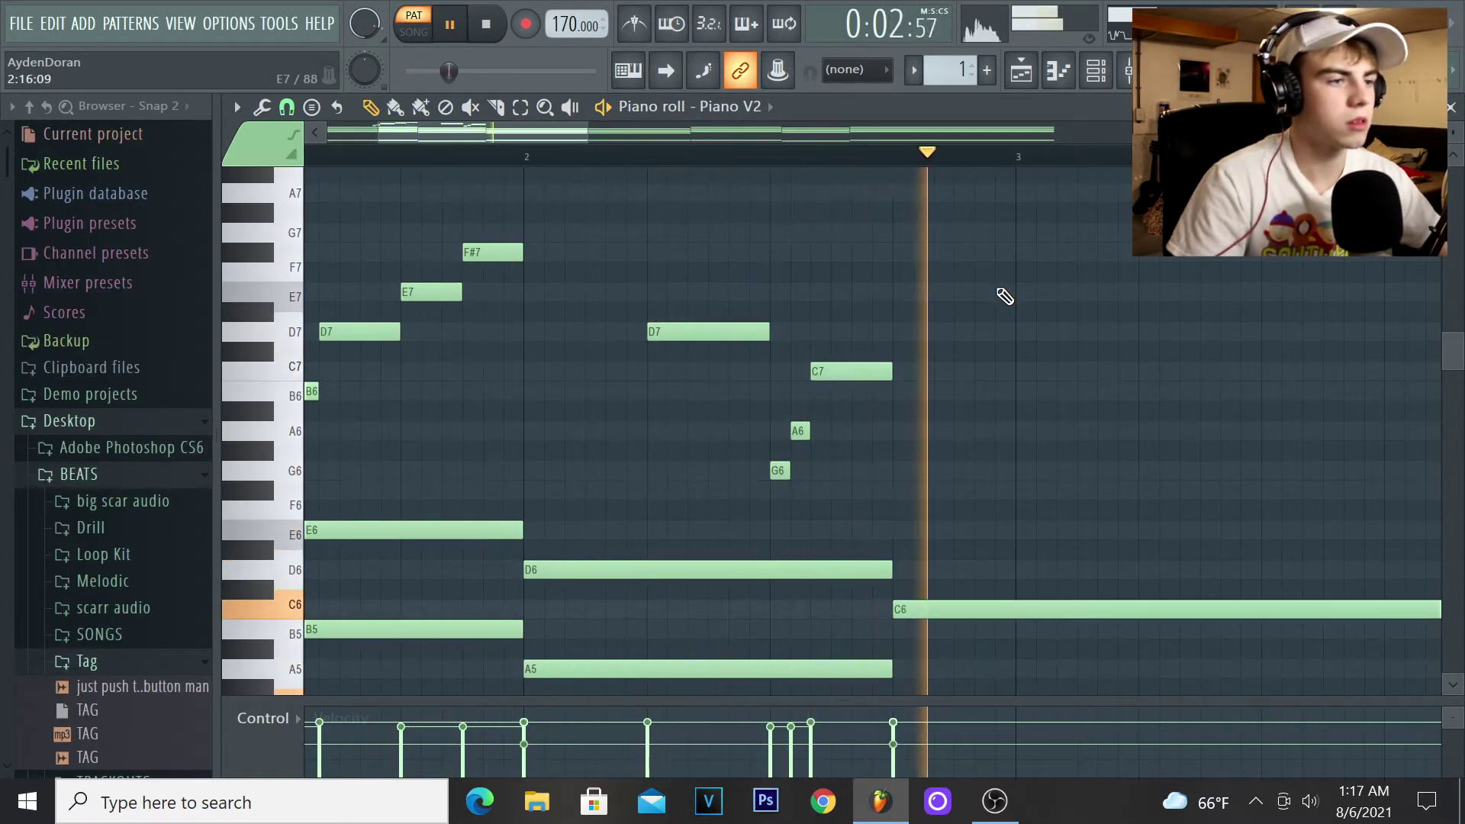
{"action": "scroll", "coordinate": [818, 410], "scroll_direction": "down", "scroll_amount": 3}
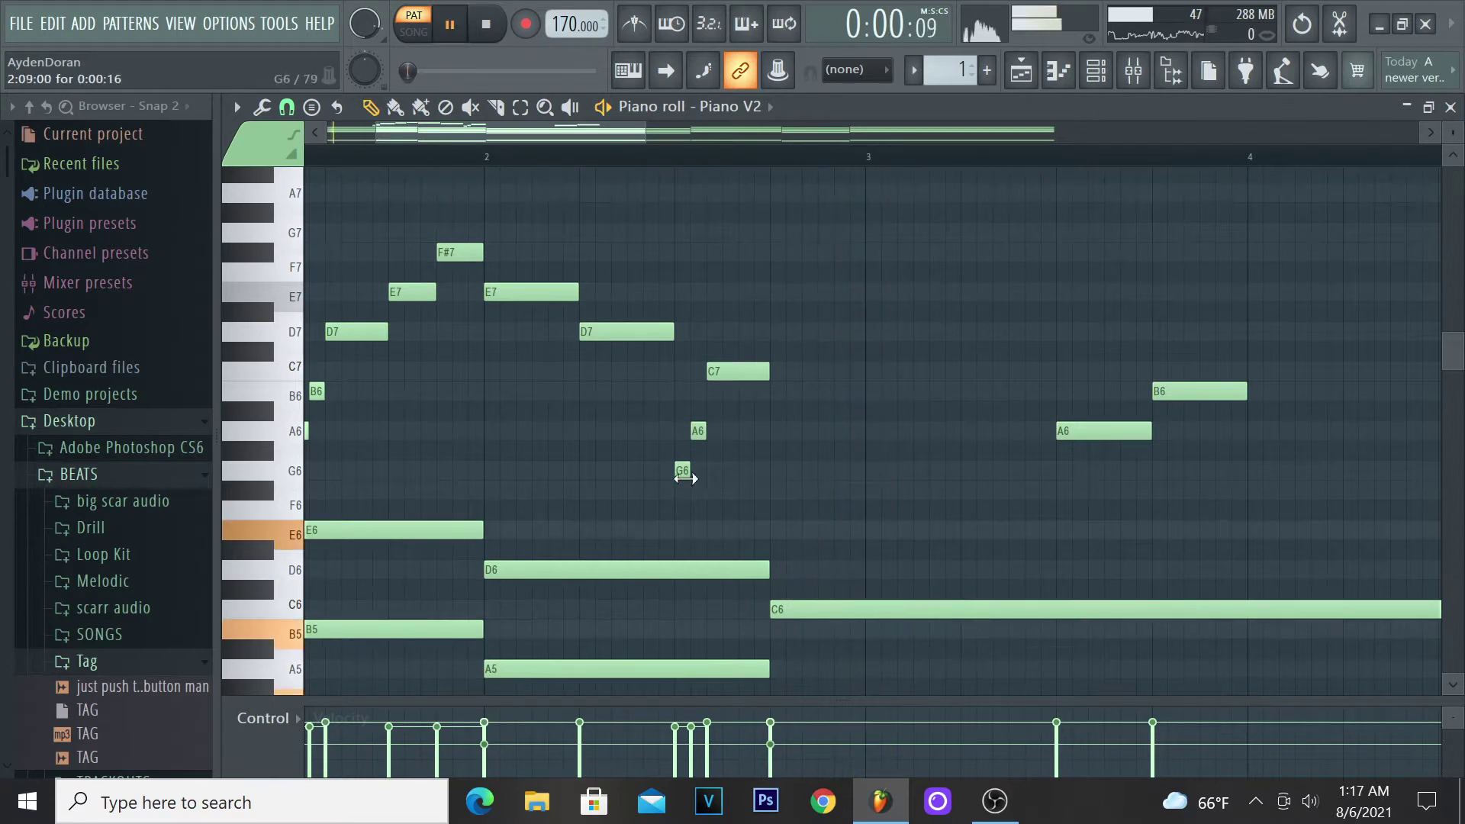
{"action": "left_click_drag", "start_coordinate": [680, 467], "coordinate": [729, 472]}
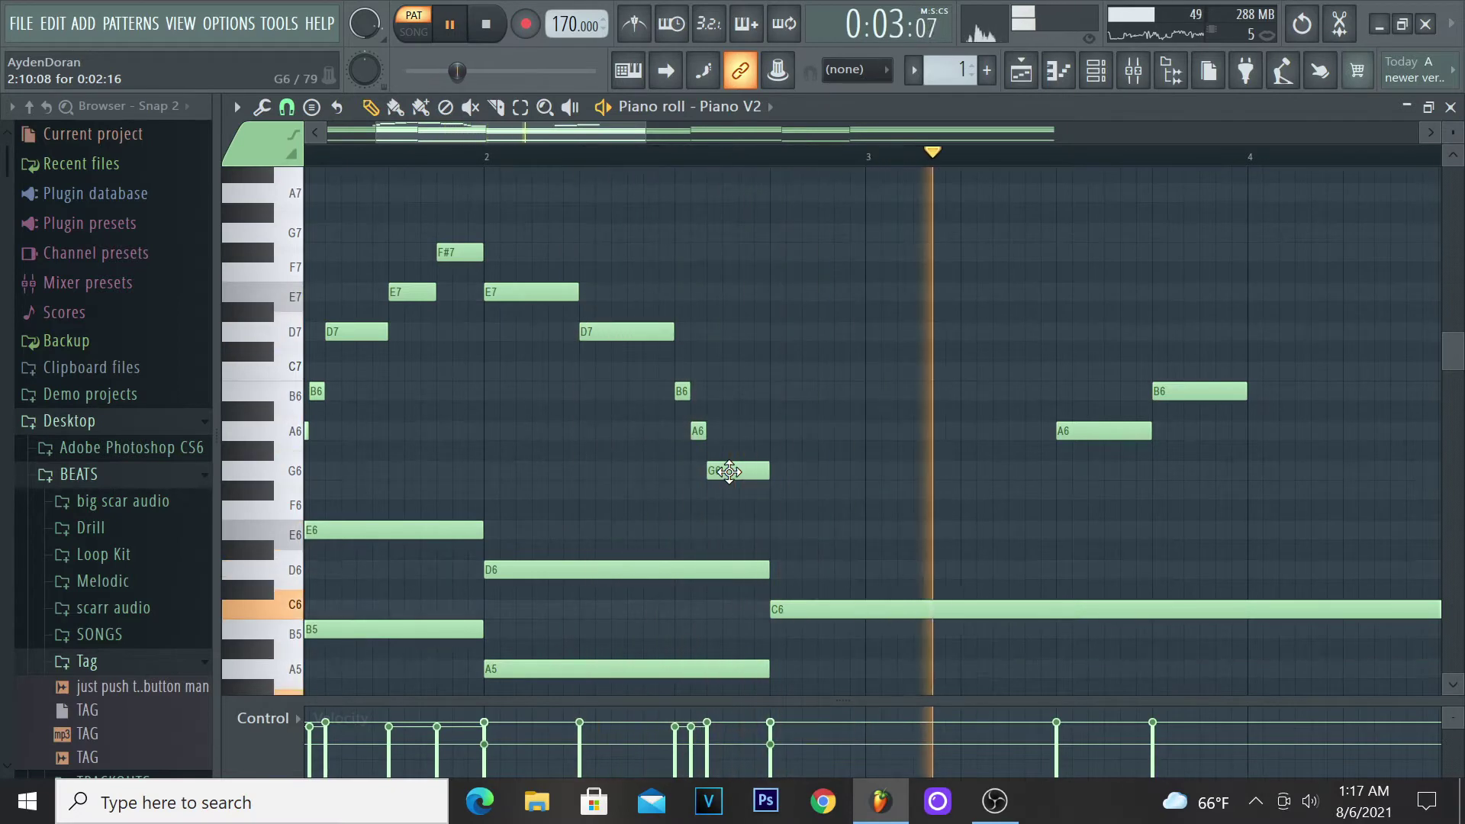
Stop playback and delete the B6 melody note in the middle of bar 4.
{"action": "scroll", "coordinate": [721, 471], "scroll_direction": "down", "scroll_amount": 2, "text": "ctrl"}
{"action": "scroll", "coordinate": [717, 469], "scroll_direction": "down", "scroll_amount": 2, "text": "ctrl"}
{"action": "key", "text": "space"}
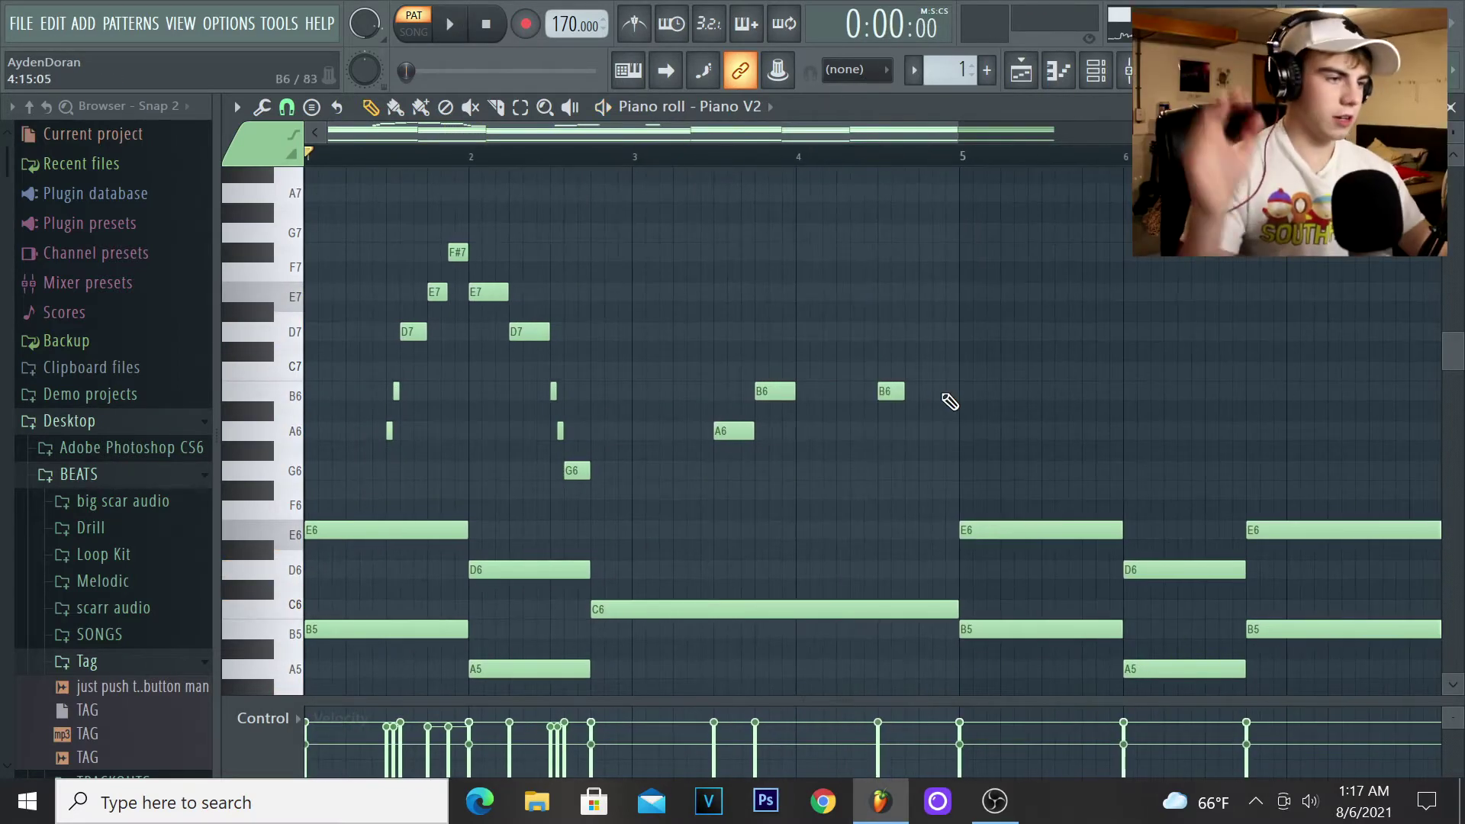
{"action": "right_click", "coordinate": [891, 392]}
Check the short A6 and B6 notes in bar 1 and the piano roll's snap resolution options.
{"action": "scroll", "coordinate": [481, 481], "scroll_direction": "up", "scroll_amount": 1, "text": "ctrl"}
{"action": "scroll", "coordinate": [396, 481], "scroll_direction": "down", "scroll_amount": 2, "text": "ctrl"}
{"action": "scroll", "coordinate": [683, 468], "scroll_direction": "up", "scroll_amount": 5, "text": "ctrl"}
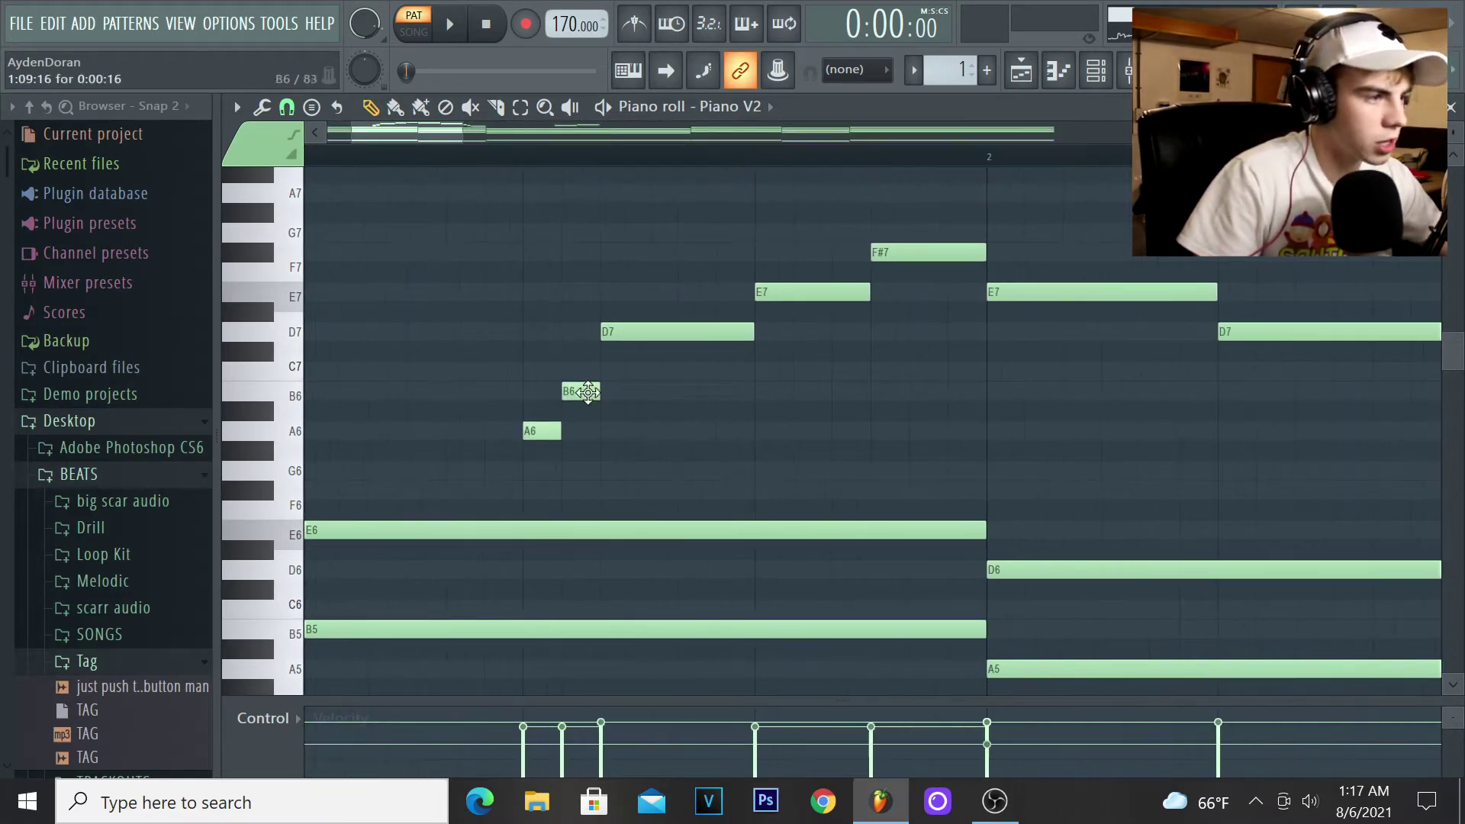
{"action": "left_click", "coordinate": [237, 108]}
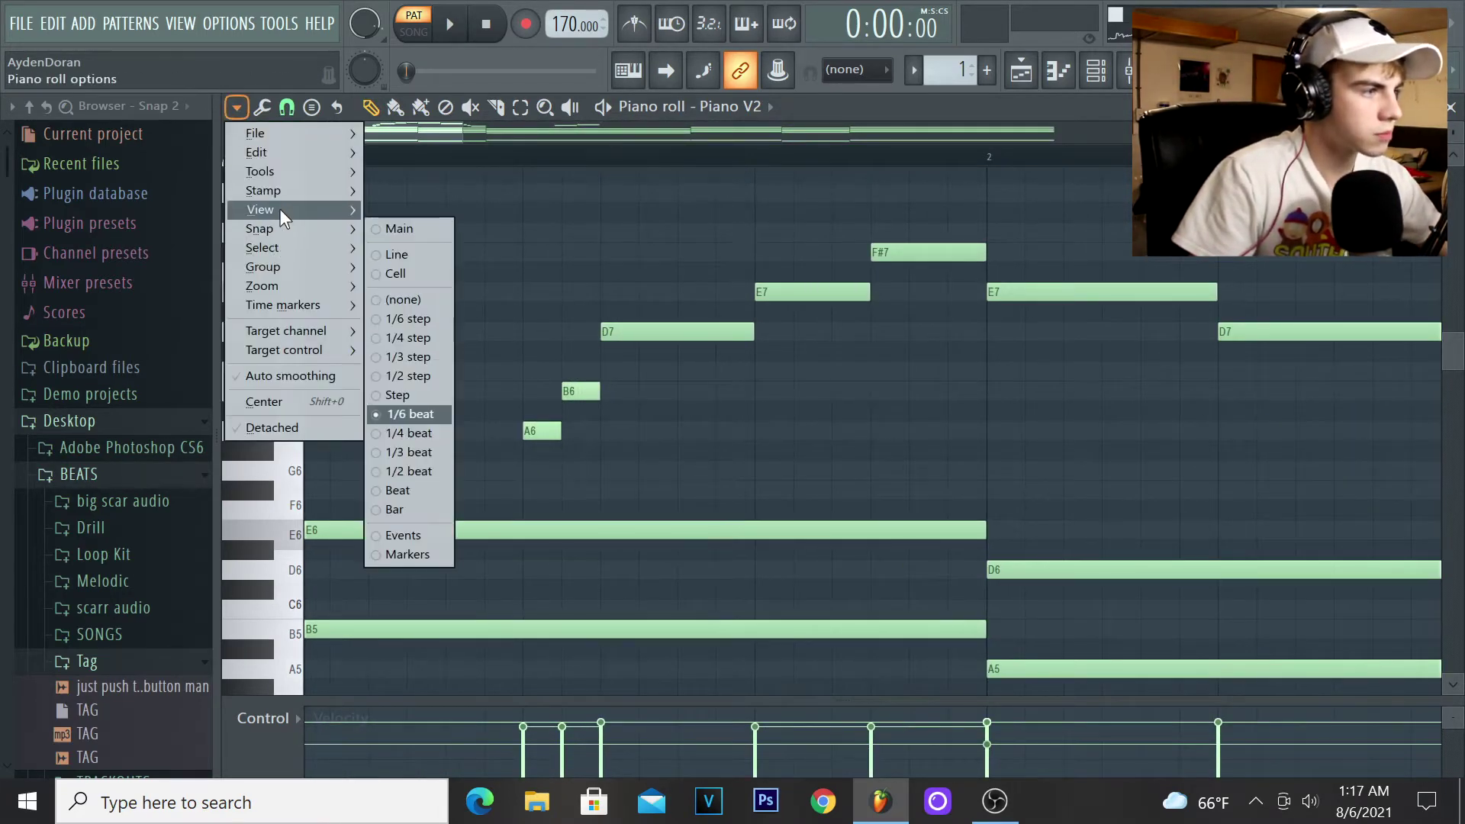
{"action": "mouse_move", "coordinate": [279, 209]}
{"action": "left_click", "coordinate": [526, 188]}
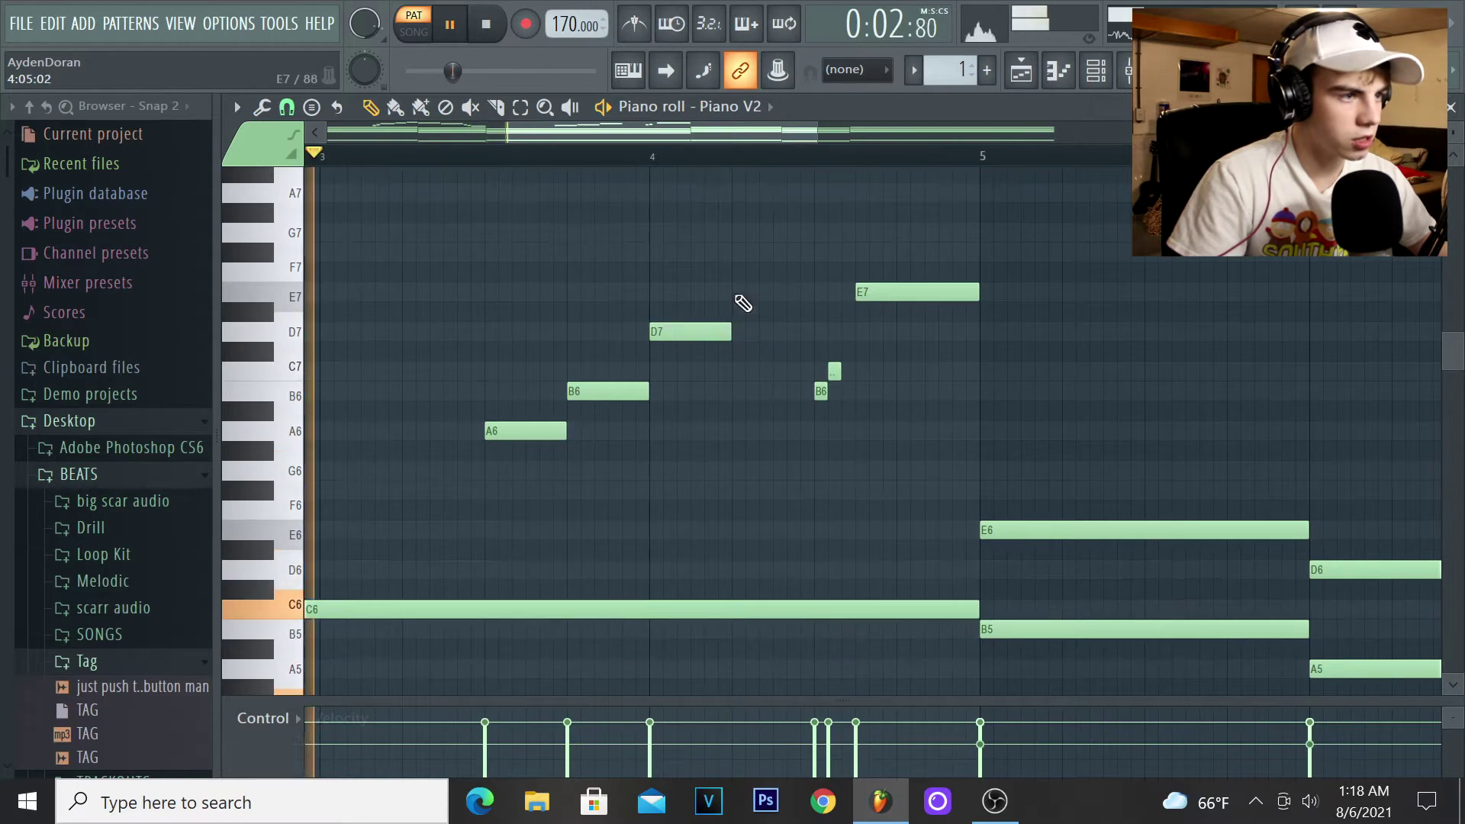
Rework bar 4's melody with A6, G6 and a closing G7, and continue with D7 and B6 in bar 5.
{"action": "scroll", "coordinate": [735, 294], "scroll_direction": "down", "scroll_amount": 3}
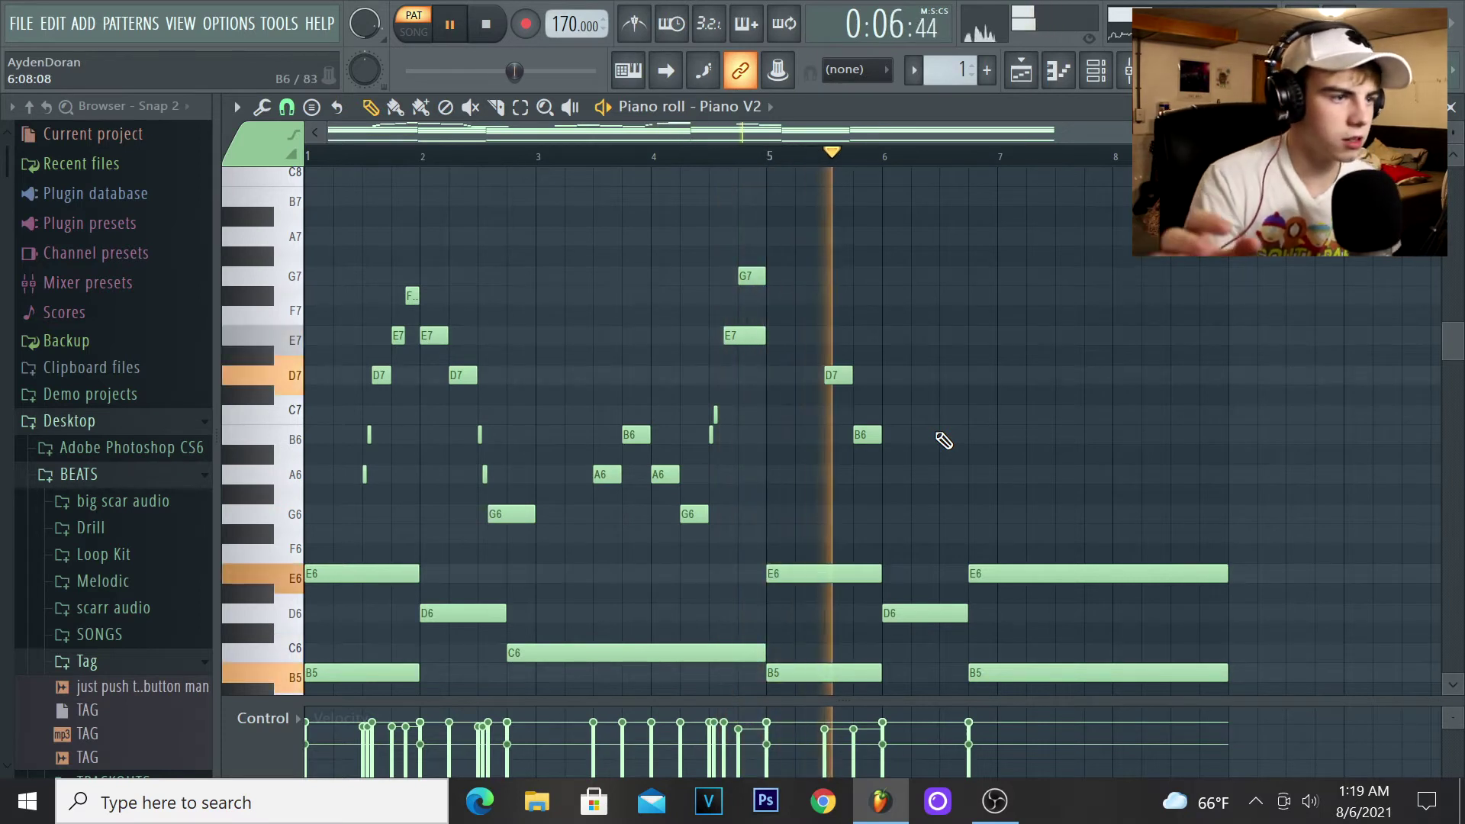
{"action": "key", "text": "space"}
Draw a rising G6, A6, C7, E7 run starting on the second beat of bar 6 and play it back.
{"action": "scroll", "coordinate": [919, 530], "scroll_direction": "up", "scroll_amount": 4}
{"action": "left_click", "coordinate": [900, 513]}
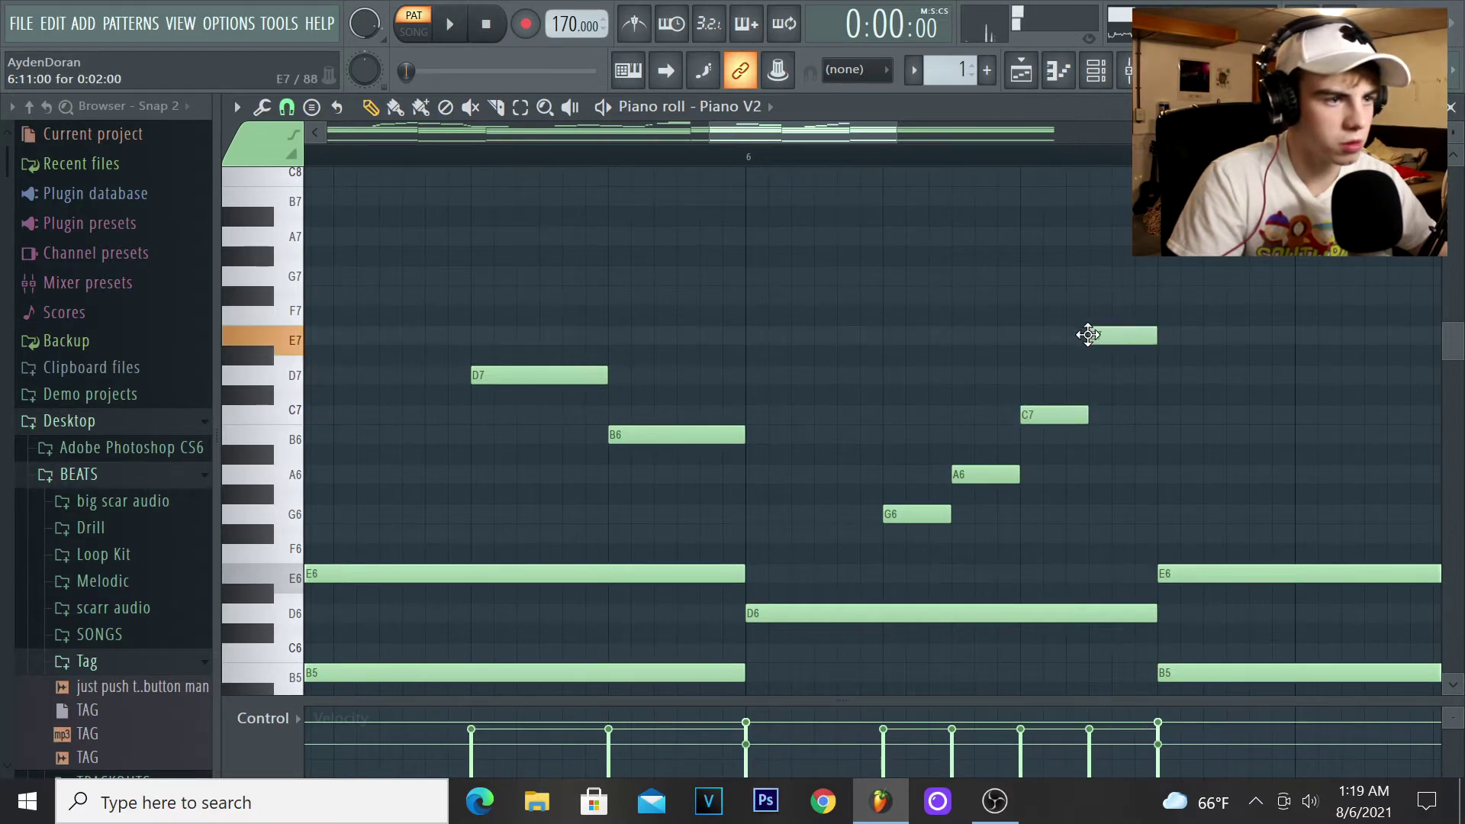
{"action": "key", "text": "space"}
{"action": "scroll", "coordinate": [1079, 409], "scroll_direction": "down", "scroll_amount": 5}
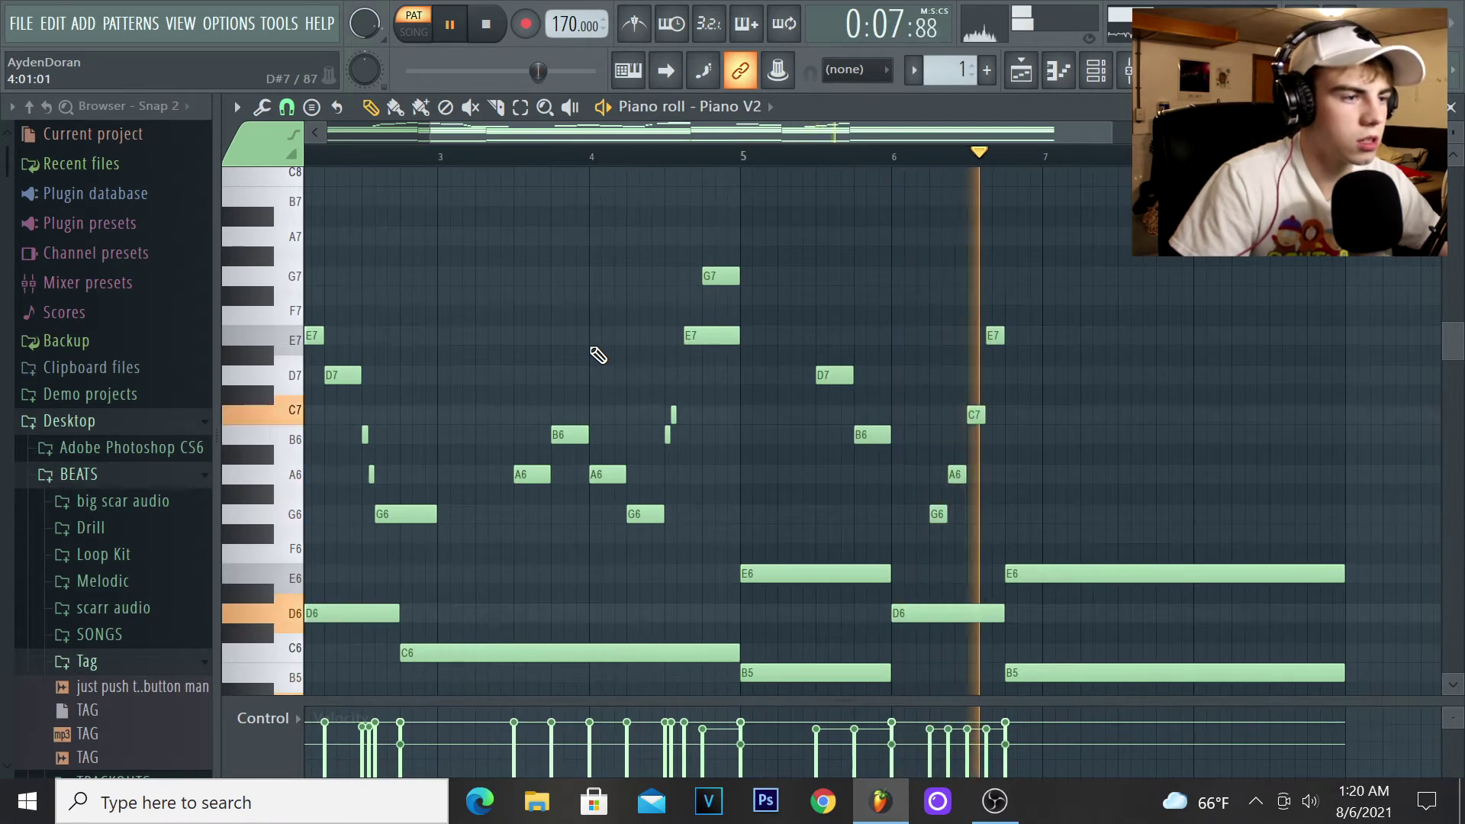
Add a G6 note spanning bar 5 on top of its chord and play the pattern.
{"action": "scroll", "coordinate": [593, 351], "scroll_direction": "down", "scroll_amount": 3}
{"action": "scroll", "coordinate": [638, 385], "scroll_direction": "down", "scroll_amount": 3}
{"action": "key", "text": "space"}
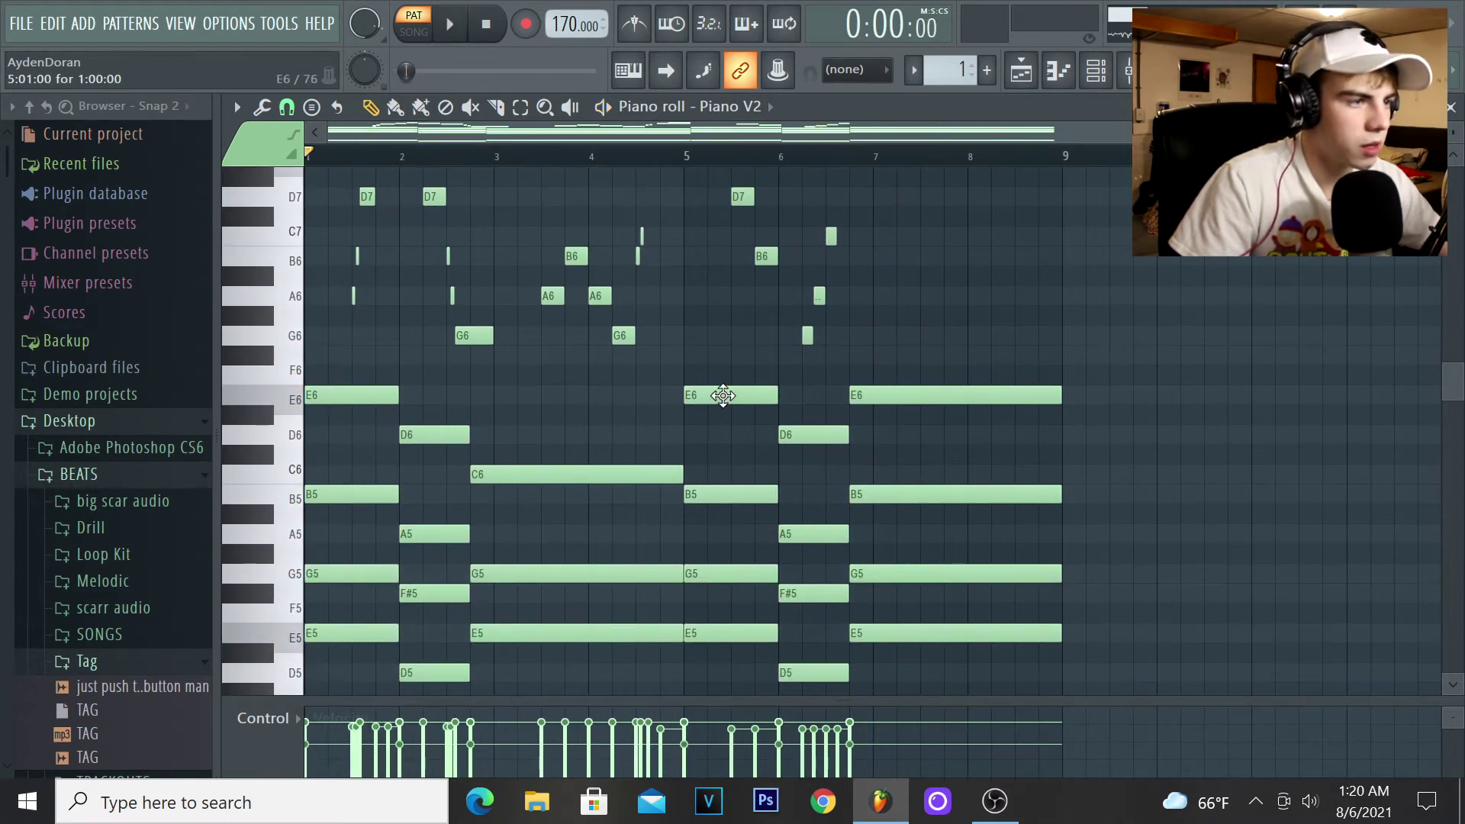
{"action": "key", "text": "space"}
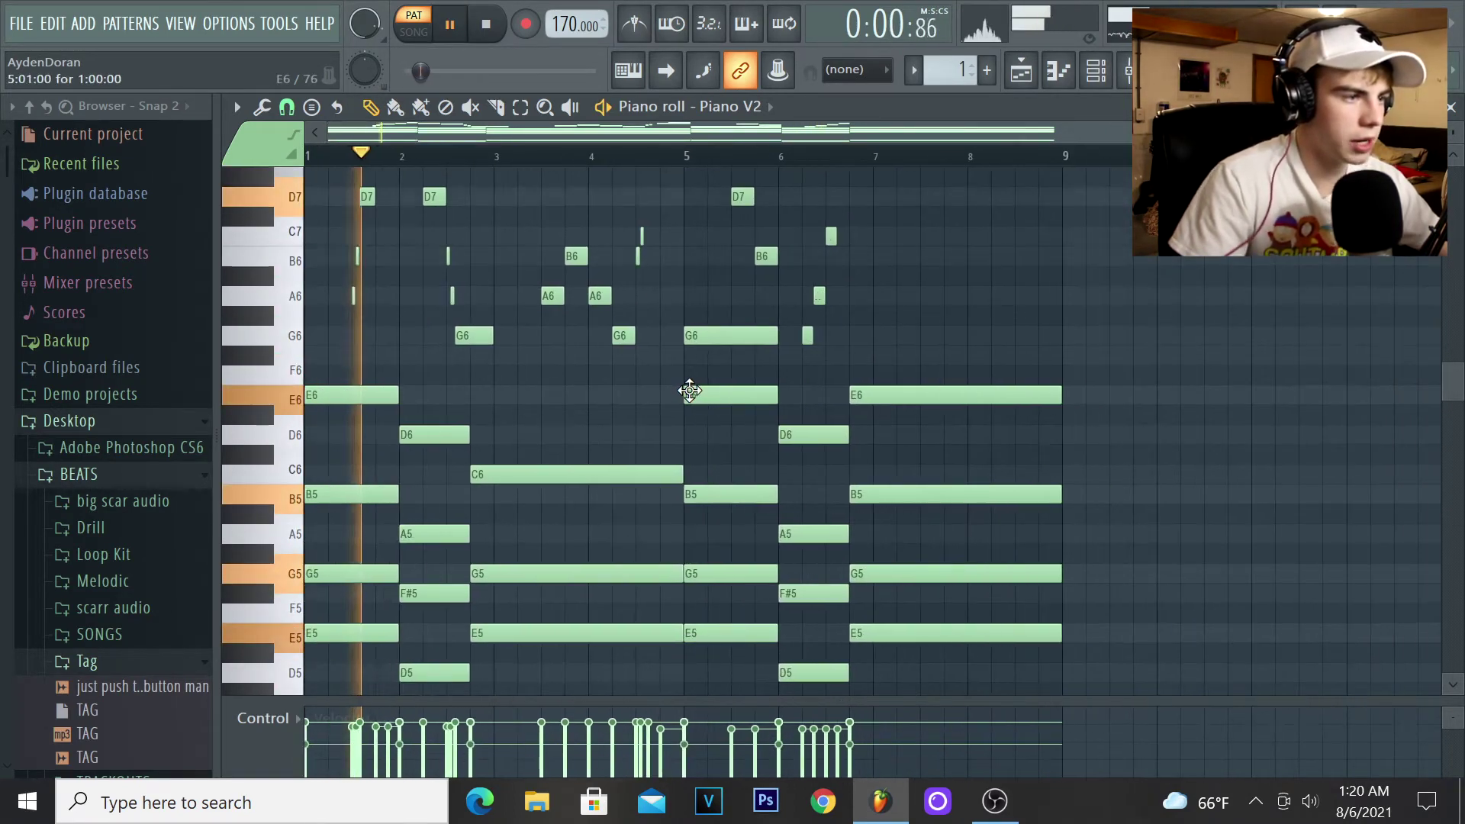
Add an ascending A6, B6, D7, E7, F#7 run in bar 7 and extend bar 6's E7 note to the start of bar 7.
{"action": "scroll", "coordinate": [686, 386], "scroll_direction": "up", "scroll_amount": 3}
{"action": "scroll", "coordinate": [733, 488], "scroll_direction": "up", "scroll_amount": 3}
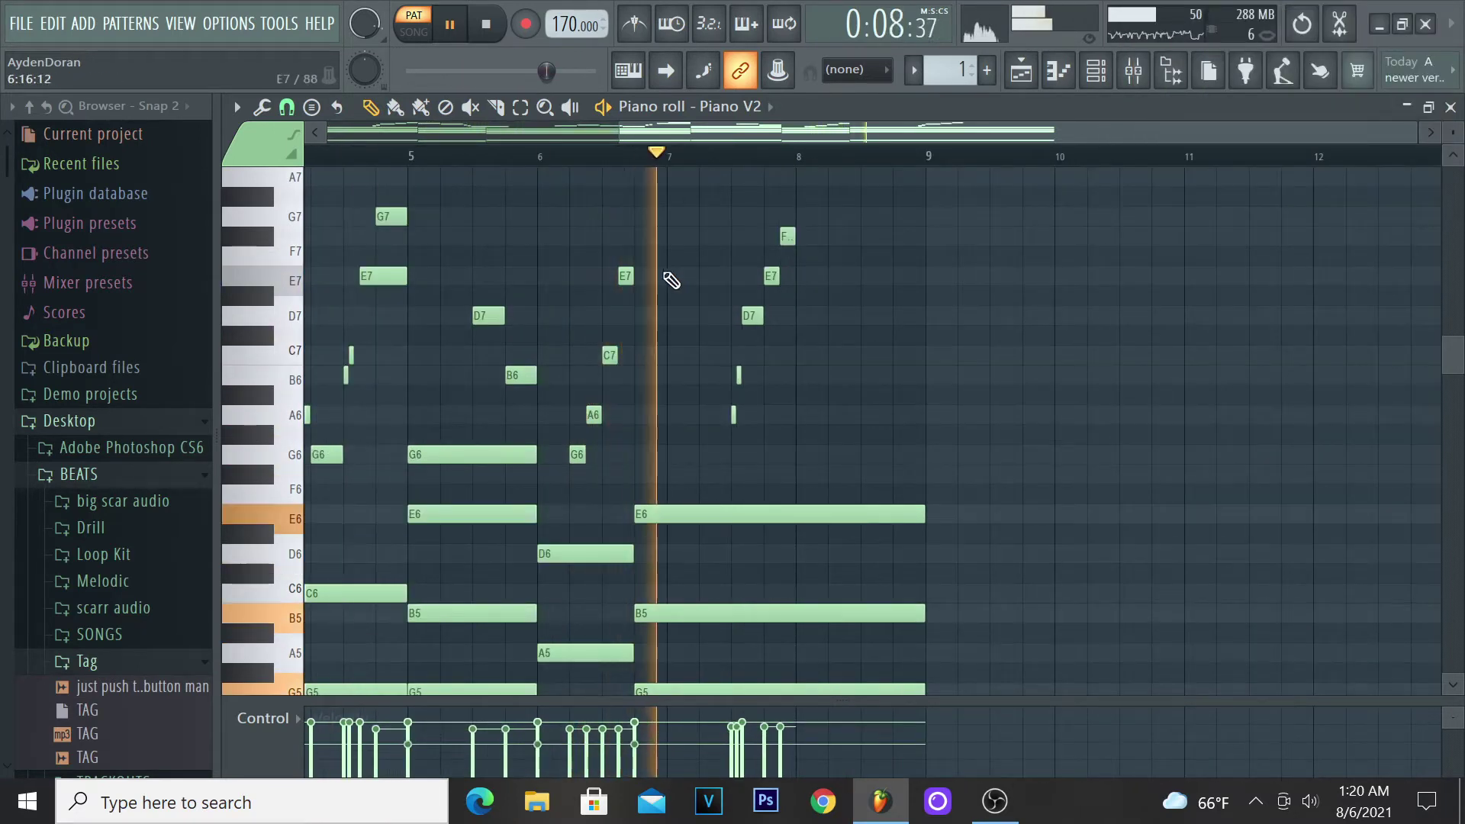
{"action": "scroll", "coordinate": [671, 280], "scroll_direction": "up", "scroll_amount": 3}
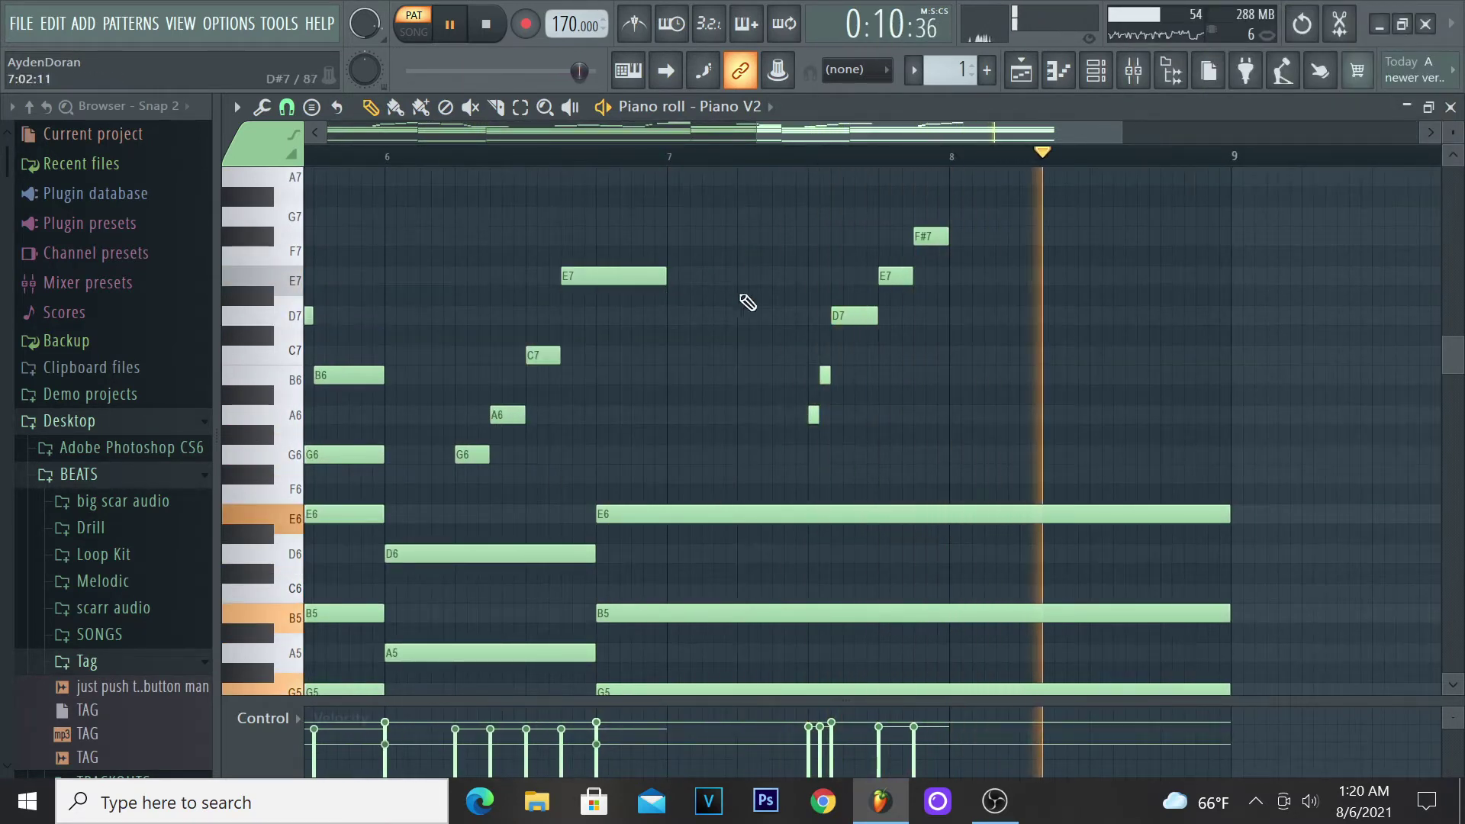
Complete the bar 8 melody with E7, D7, B6 and D7, ending on G6 at the end of the bar.
{"action": "scroll", "coordinate": [1175, 318], "scroll_direction": "up", "scroll_amount": 2}
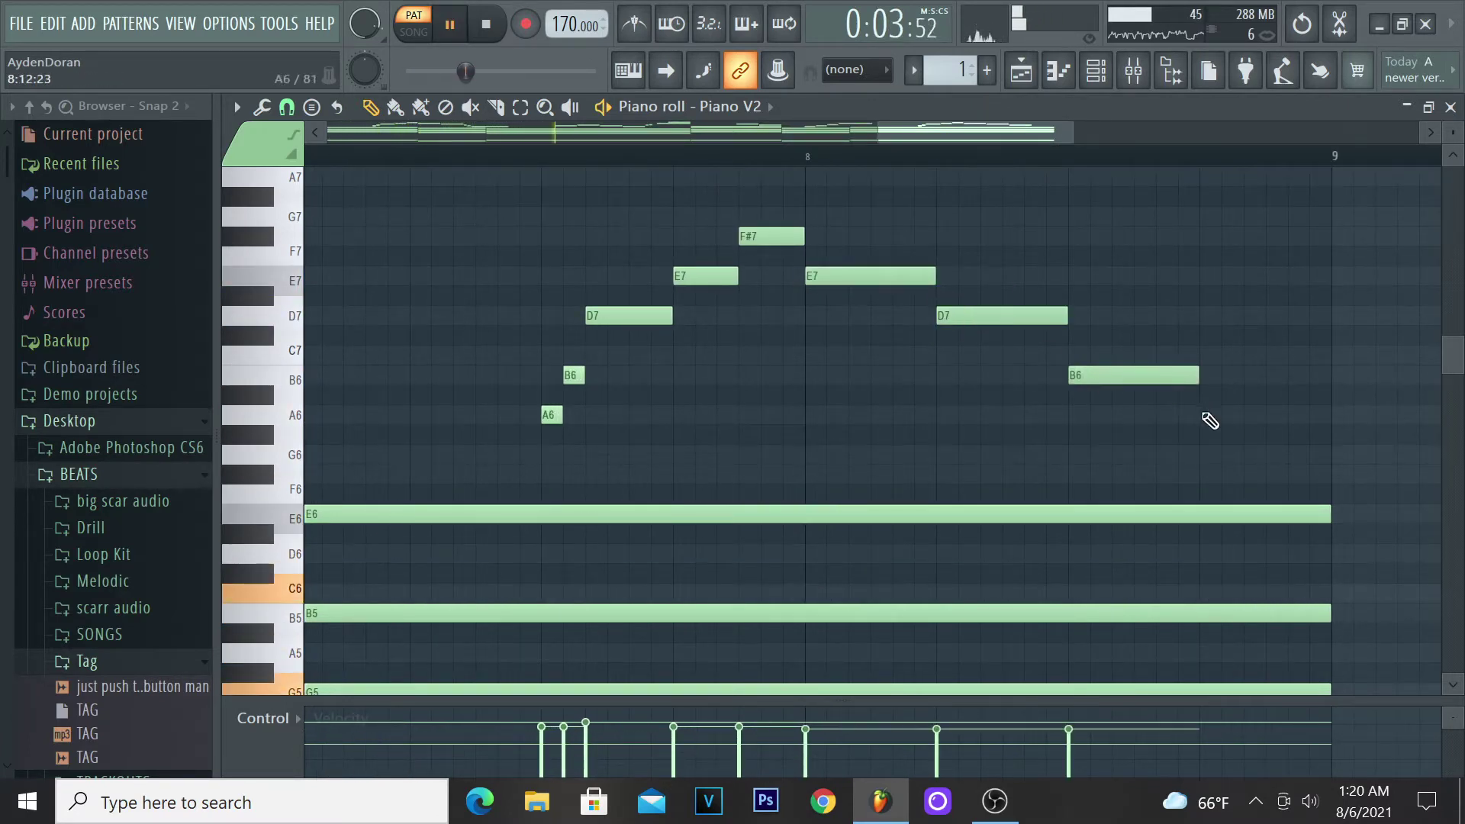
{"action": "scroll", "coordinate": [1229, 434], "scroll_direction": "down", "scroll_amount": 3}
{"action": "scroll", "coordinate": [1259, 446], "scroll_direction": "up", "scroll_amount": 2}
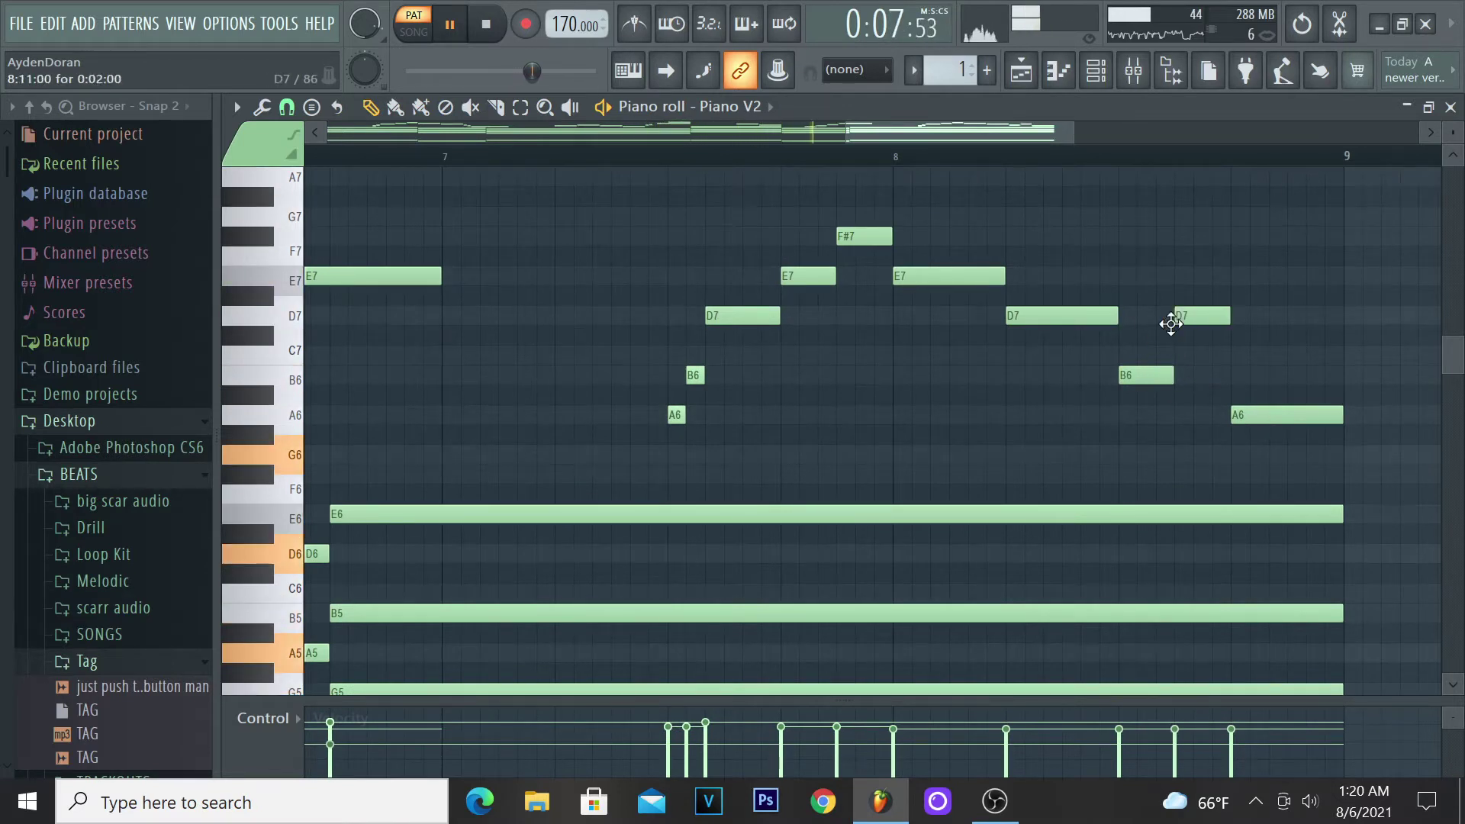
{"action": "left_click_drag", "start_coordinate": [1276, 411], "coordinate": [1264, 450]}
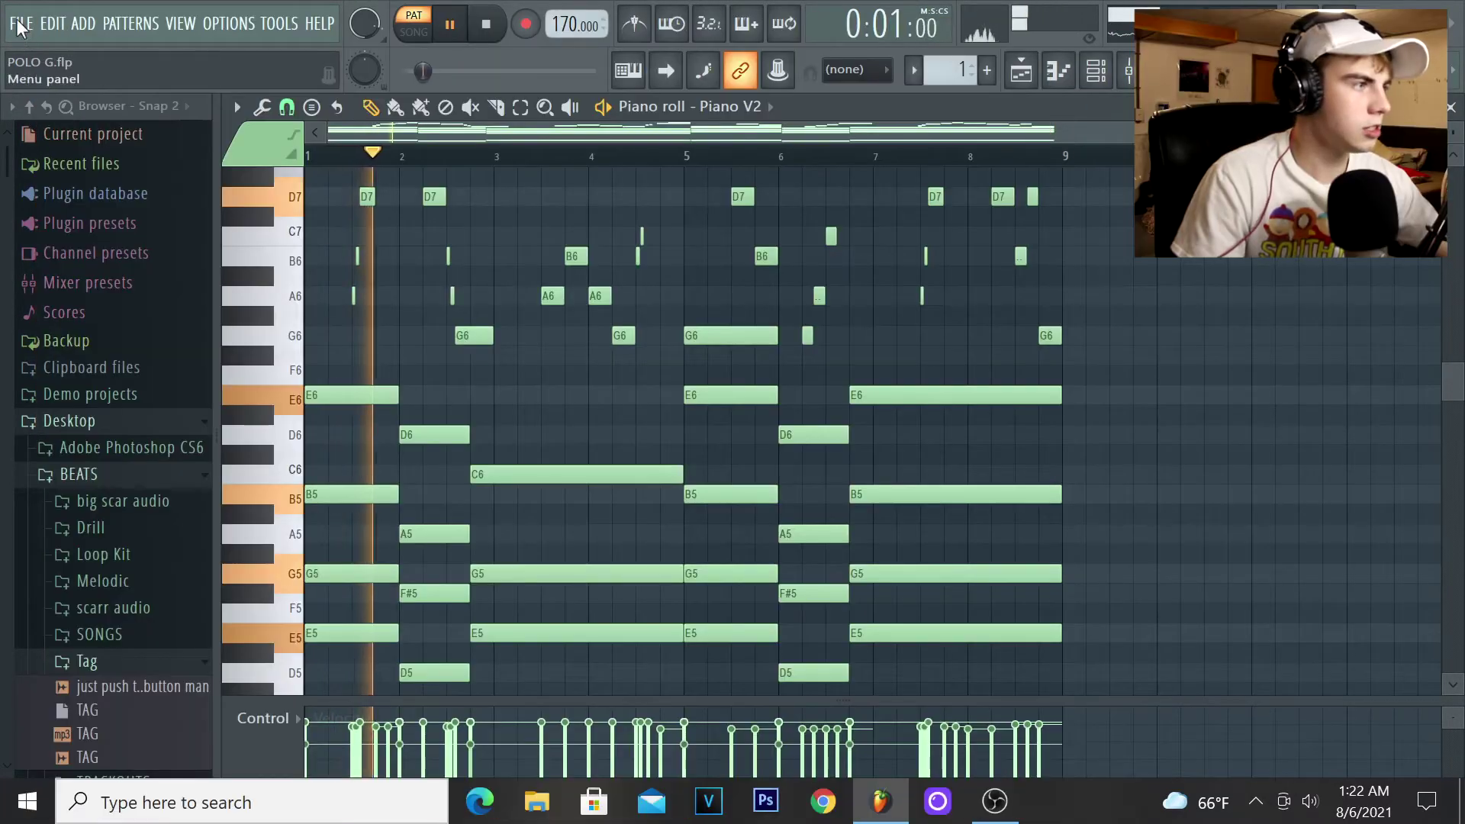
Close the channel rack and try strumming the chord notes with the Strumizer.
{"action": "left_click", "coordinate": [19, 24]}
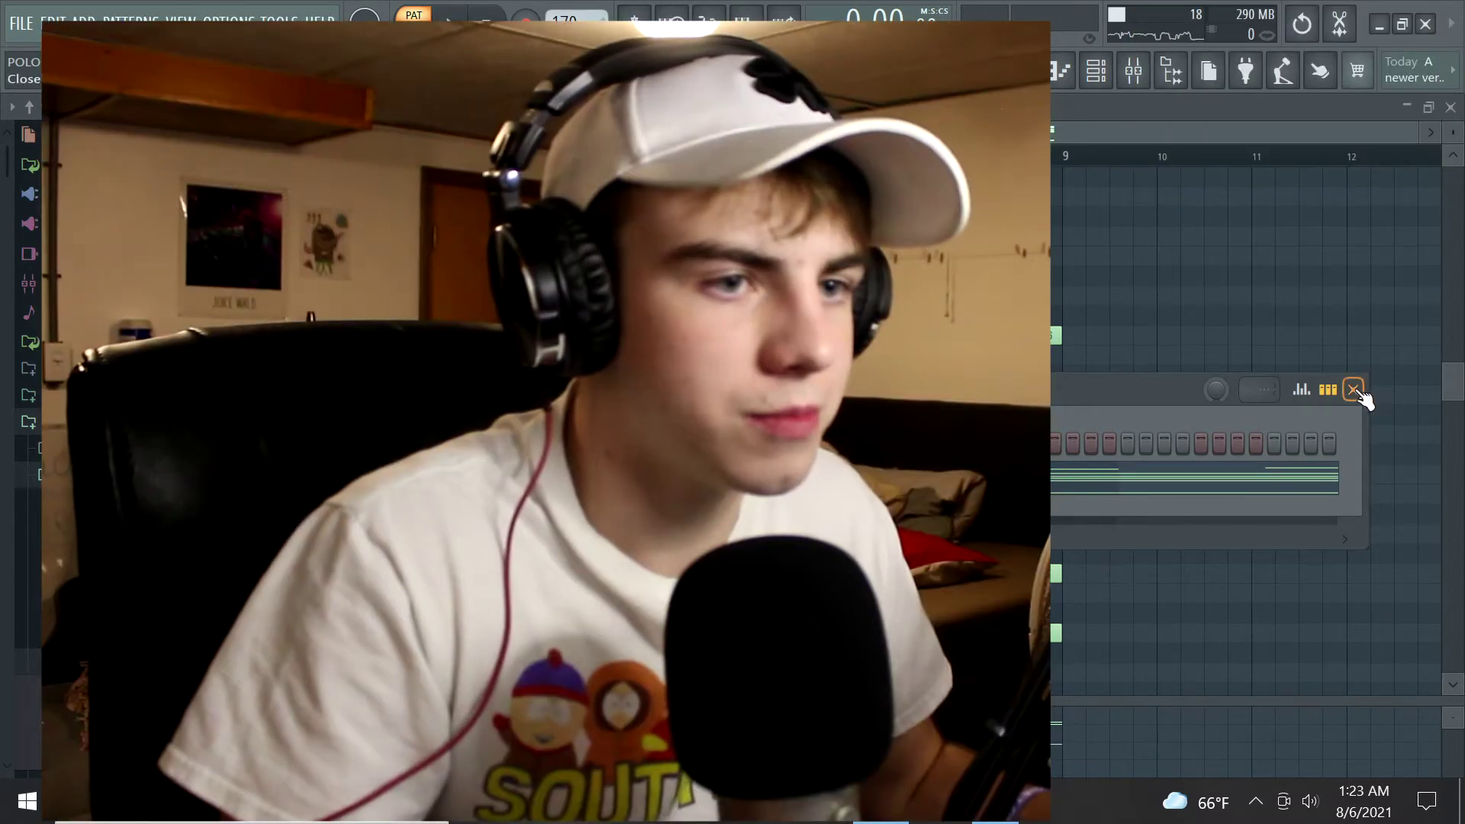
{"action": "left_click", "coordinate": [1353, 389]}
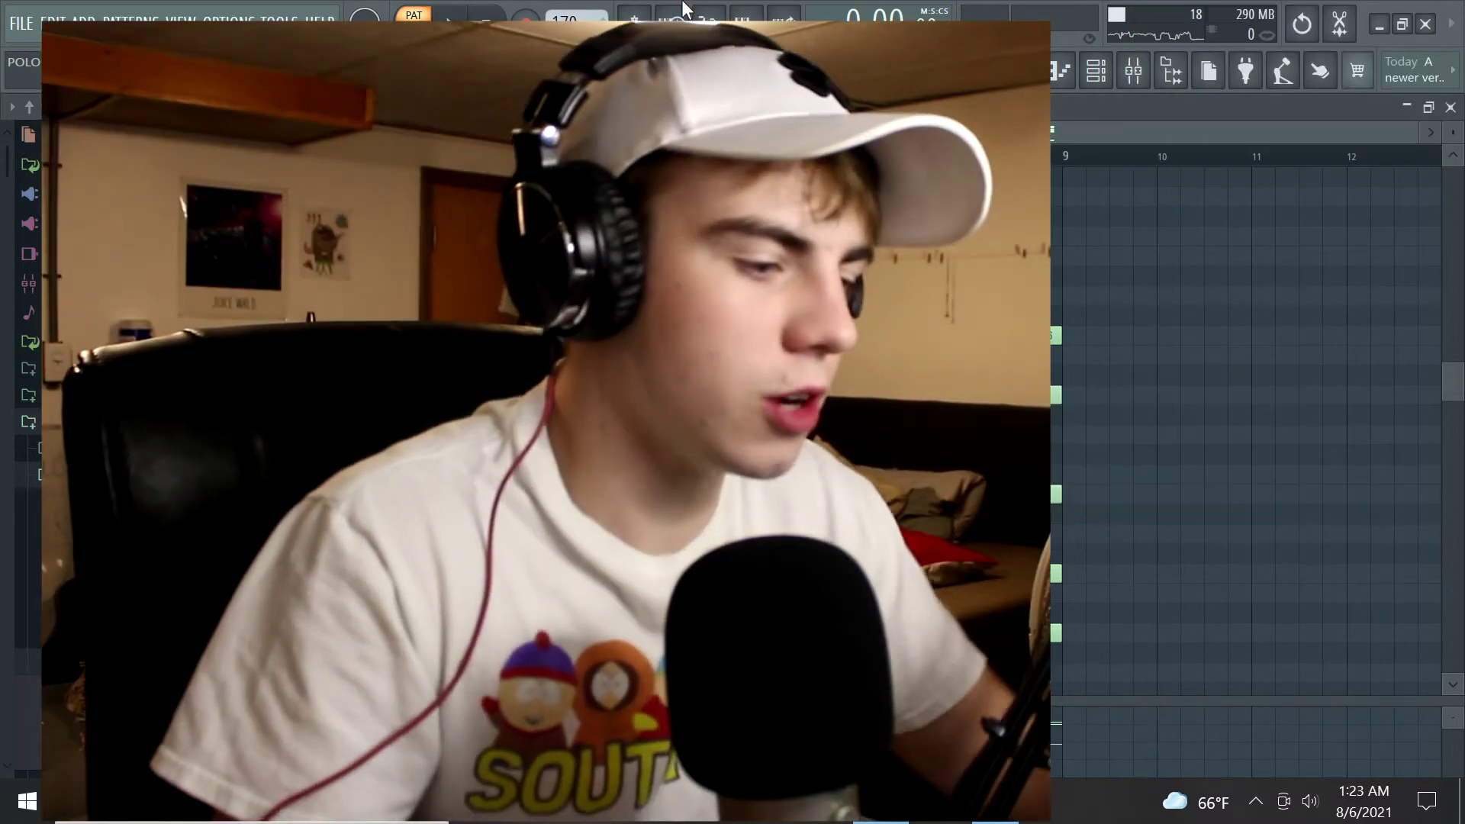
{"action": "scroll", "coordinate": [862, 431], "scroll_direction": "down", "scroll_amount": 4}
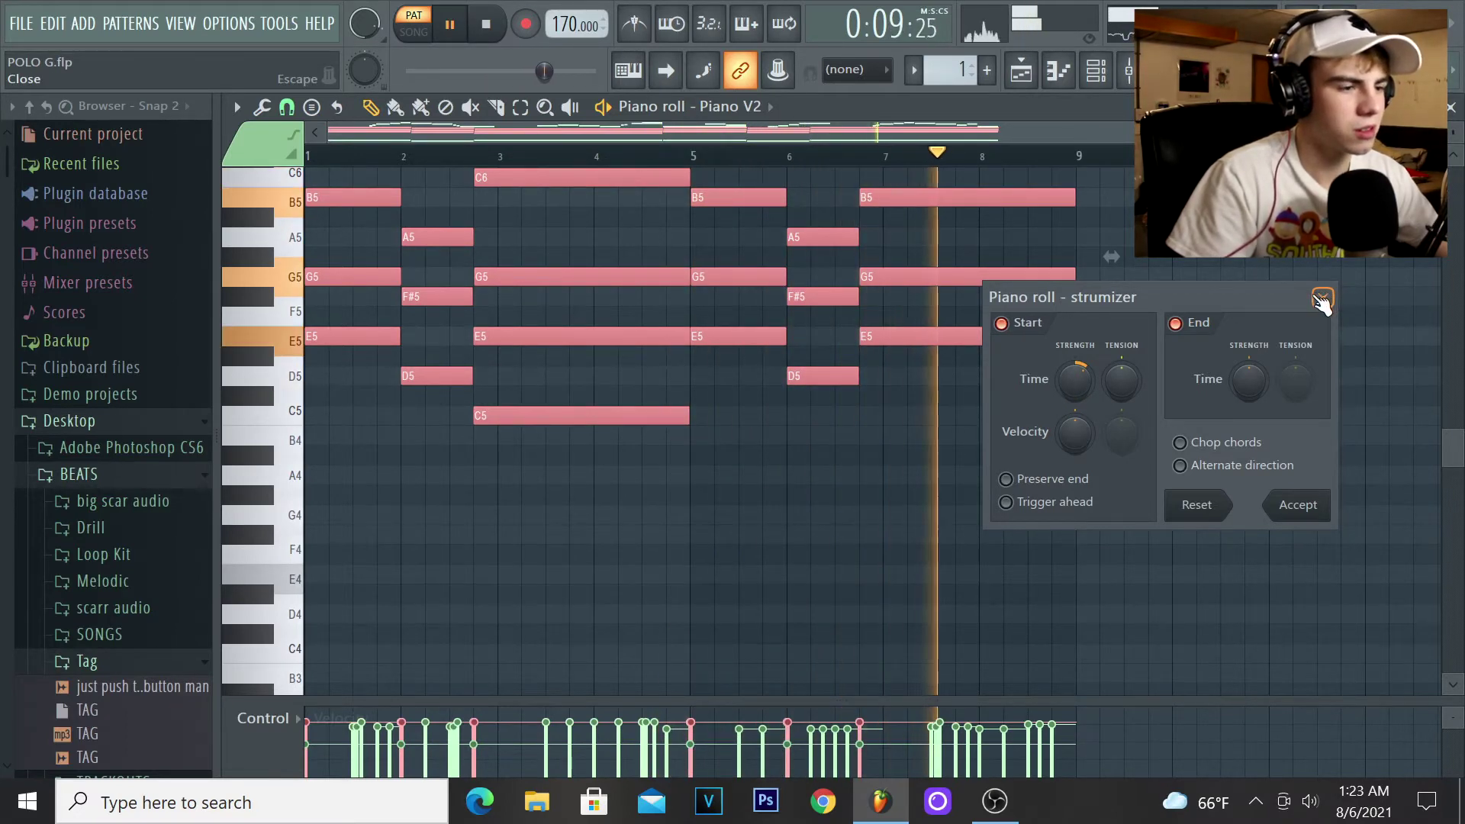
{"action": "left_click", "coordinate": [1323, 300]}
Examine the bass notes in bars 3 to 8 and the chord note starts at bar 5 in the piano roll.
{"action": "scroll", "coordinate": [1092, 363], "scroll_direction": "down", "scroll_amount": 5}
{"action": "key", "text": "space"}
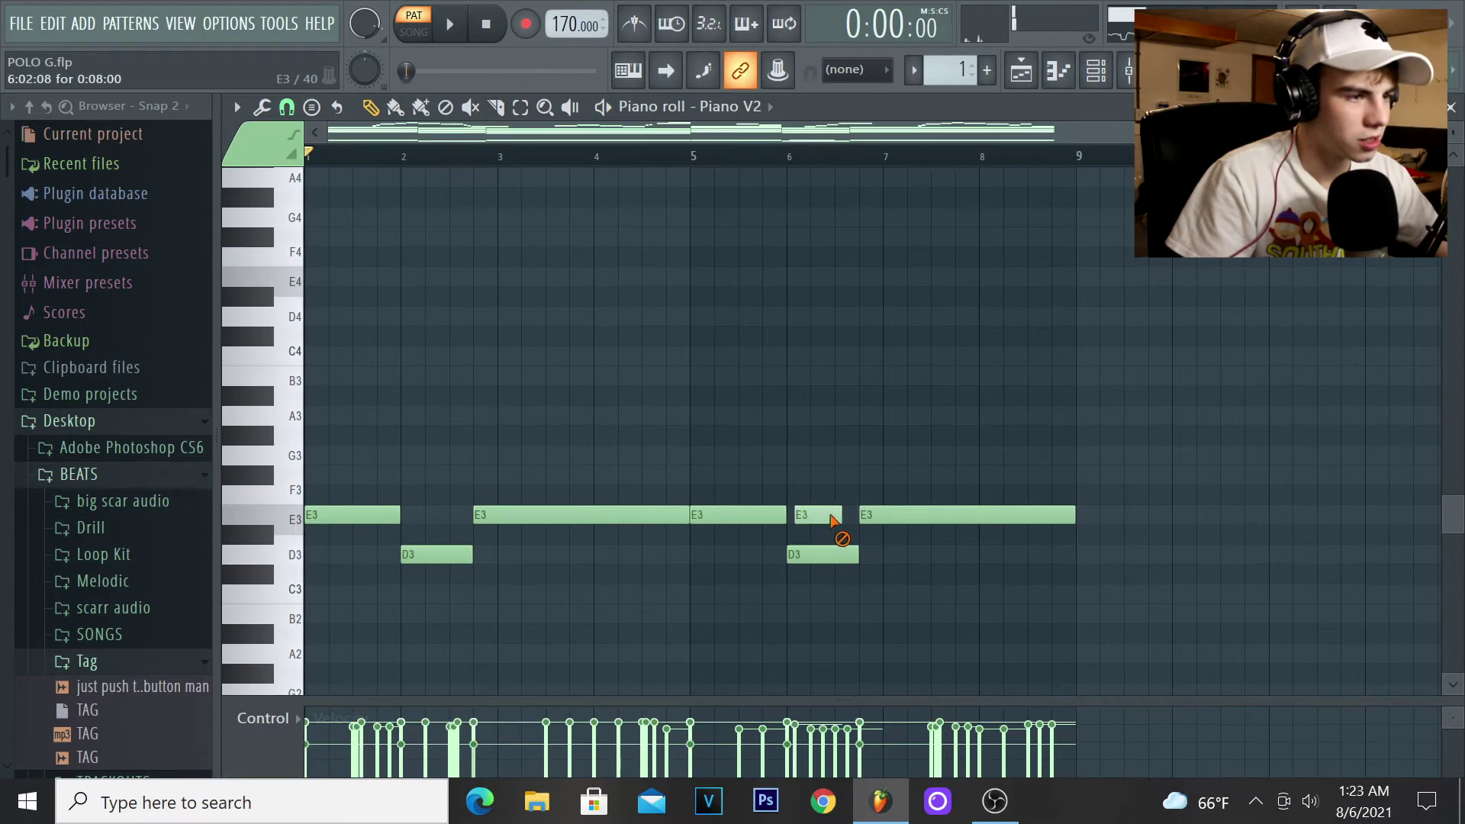
{"action": "left_click_drag", "start_coordinate": [939, 582], "coordinate": [779, 461]}
{"action": "scroll", "coordinate": [785, 454], "scroll_direction": "up", "scroll_amount": 3}
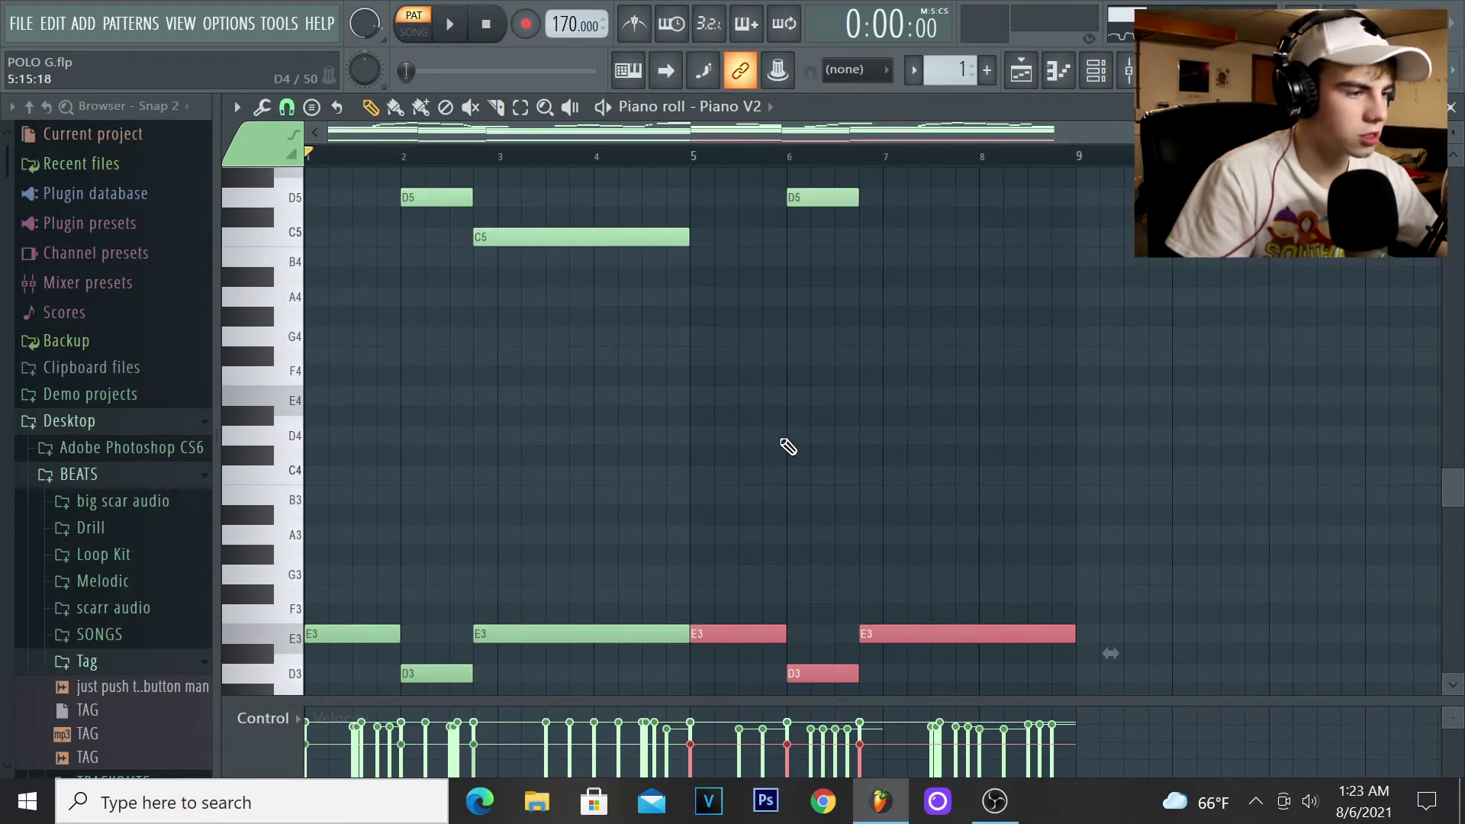
{"action": "scroll", "coordinate": [788, 448], "scroll_direction": "down", "scroll_amount": 1}
{"action": "left_click_drag", "start_coordinate": [638, 621], "coordinate": [589, 564]}
{"action": "scroll", "coordinate": [791, 419], "scroll_direction": "up", "scroll_amount": 4}
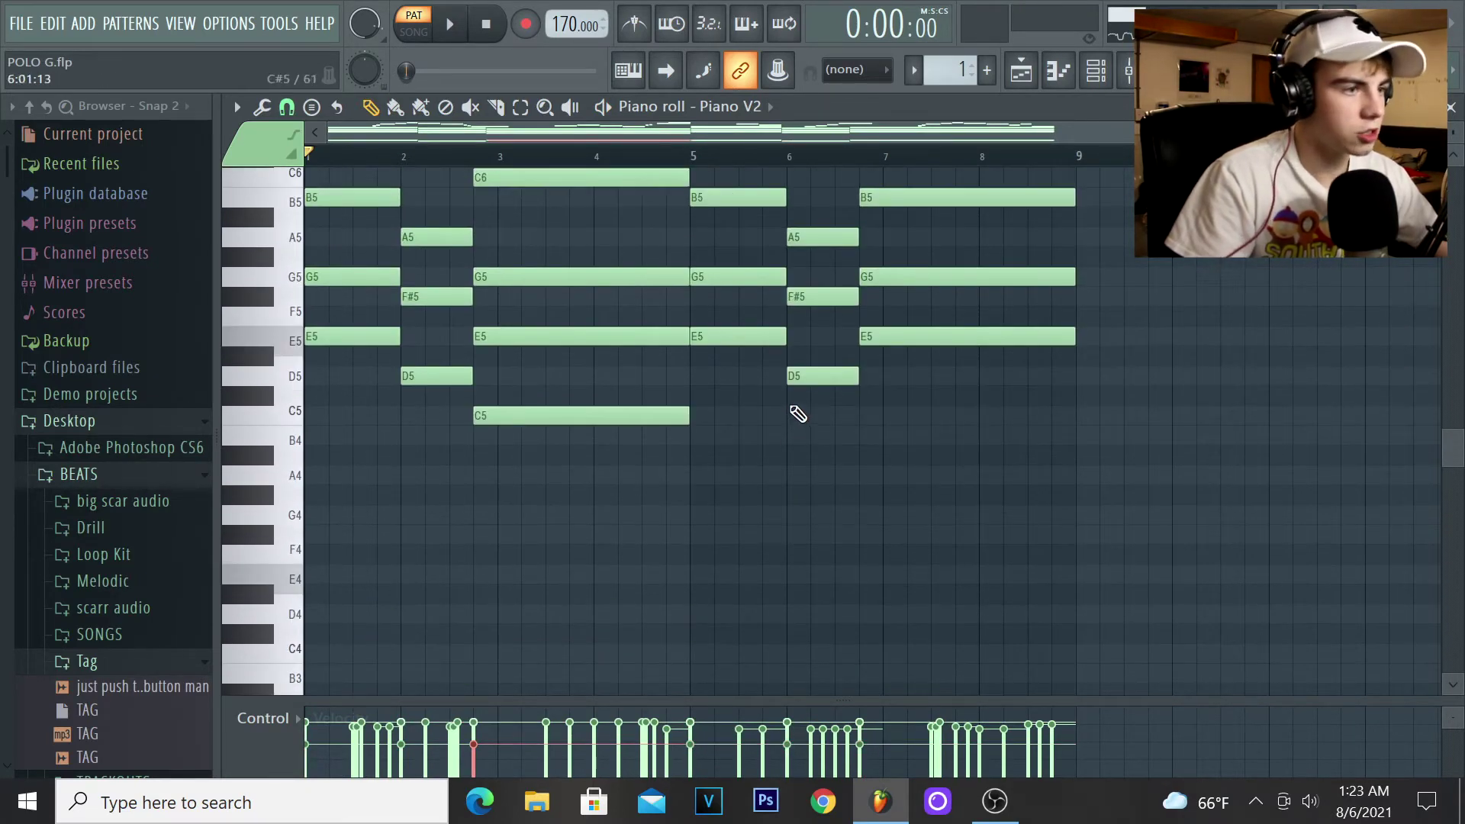
{"action": "scroll", "coordinate": [795, 412], "scroll_direction": "up", "scroll_amount": 4}
{"action": "scroll", "coordinate": [717, 508], "scroll_direction": "up", "scroll_amount": 5}
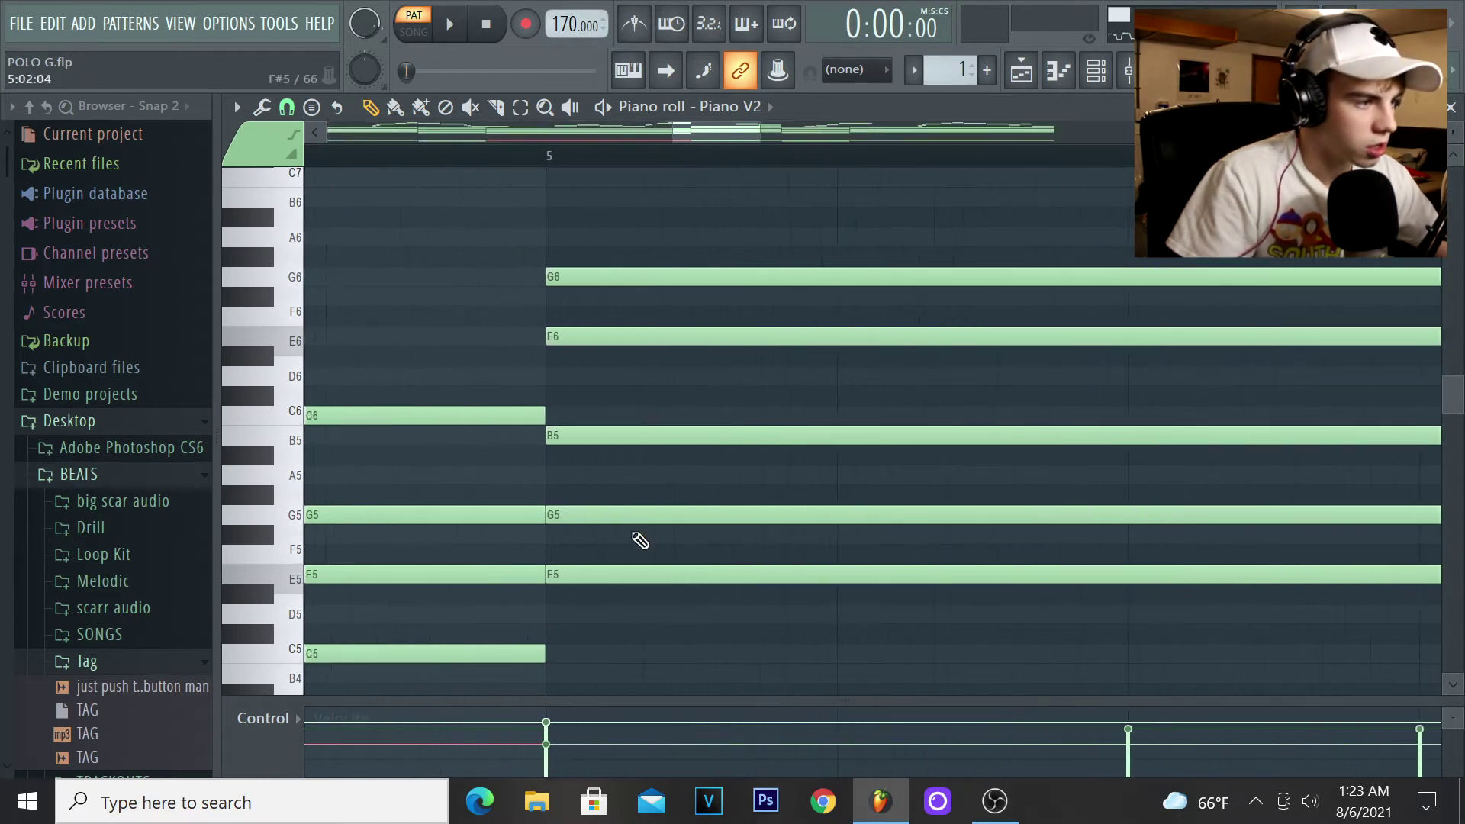
{"action": "scroll", "coordinate": [634, 527], "scroll_direction": "down", "scroll_amount": 5}
{"action": "key", "text": "space"}
{"action": "key", "text": "space"}
Show the channel rack and browse the sample folders for a vocal chop, auditioning Ooooh Yea Vox.
{"action": "key", "text": "F6"}
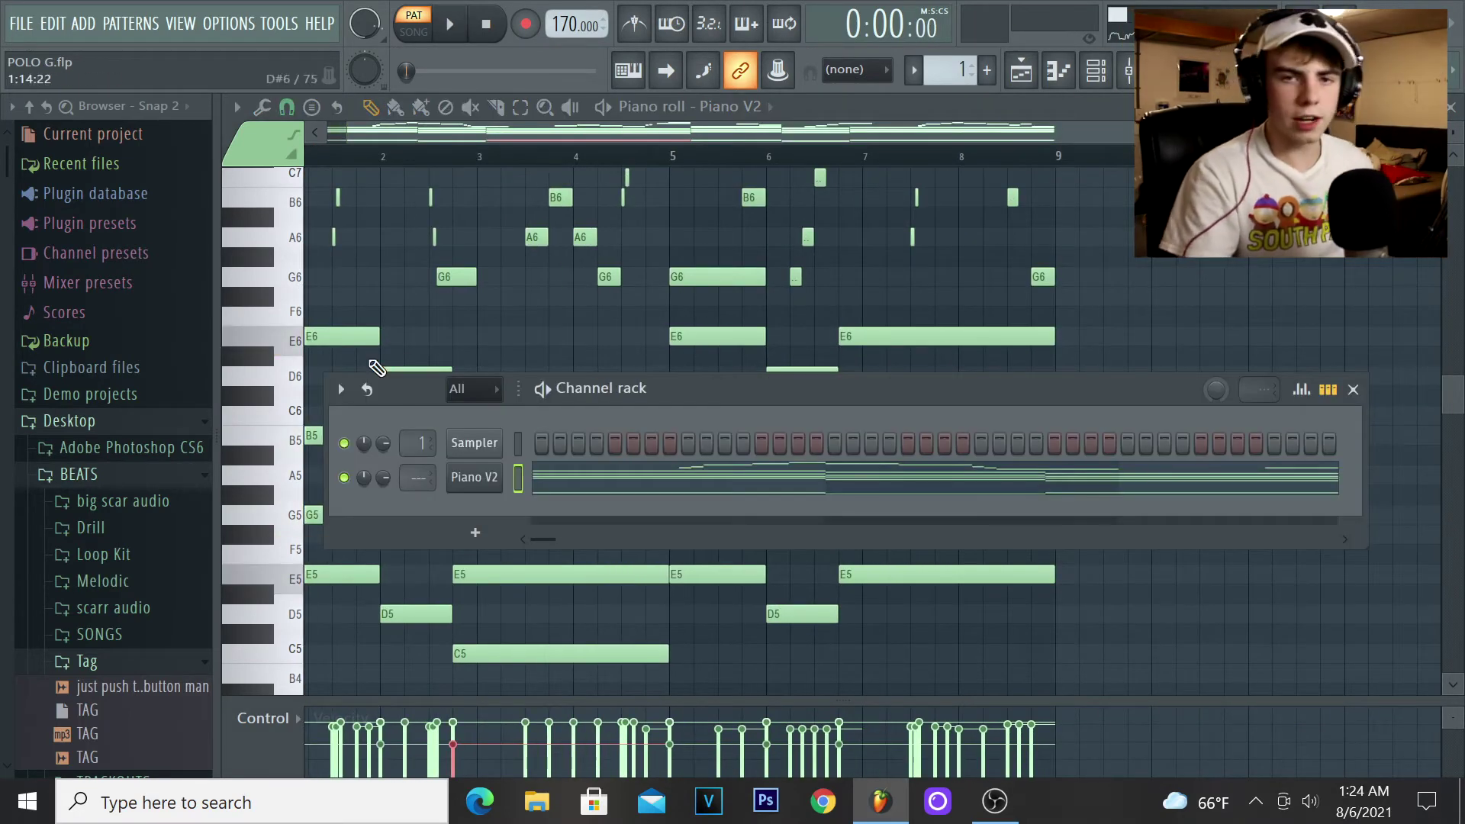
{"action": "scroll", "coordinate": [289, 394], "scroll_direction": "down", "scroll_amount": 1}
{"action": "scroll", "coordinate": [174, 462], "scroll_direction": "down", "scroll_amount": 2}
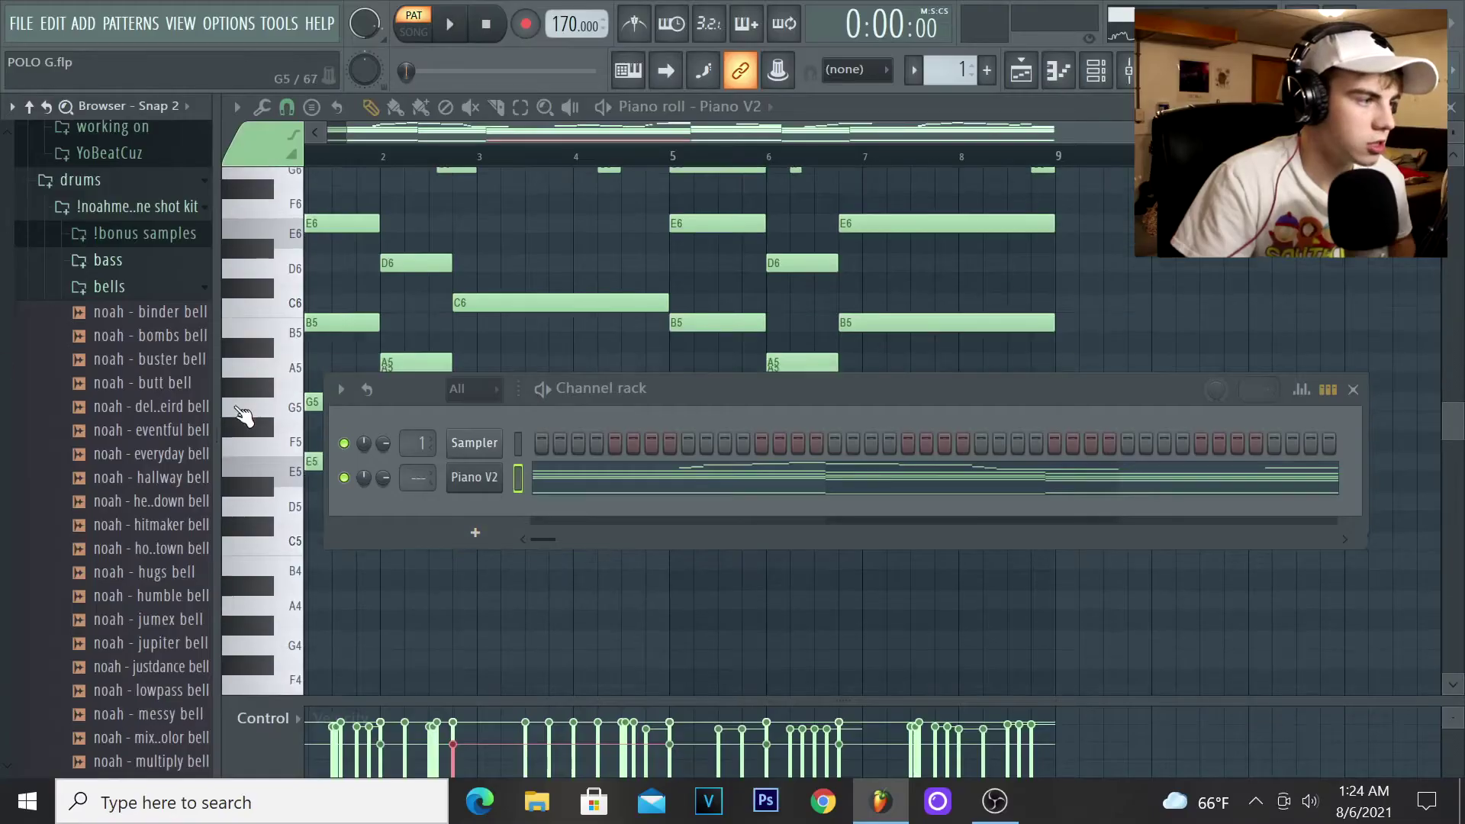
{"action": "scroll", "coordinate": [243, 414], "scroll_direction": "down", "scroll_amount": 1}
{"action": "scroll", "coordinate": [145, 443], "scroll_direction": "down", "scroll_amount": 15}
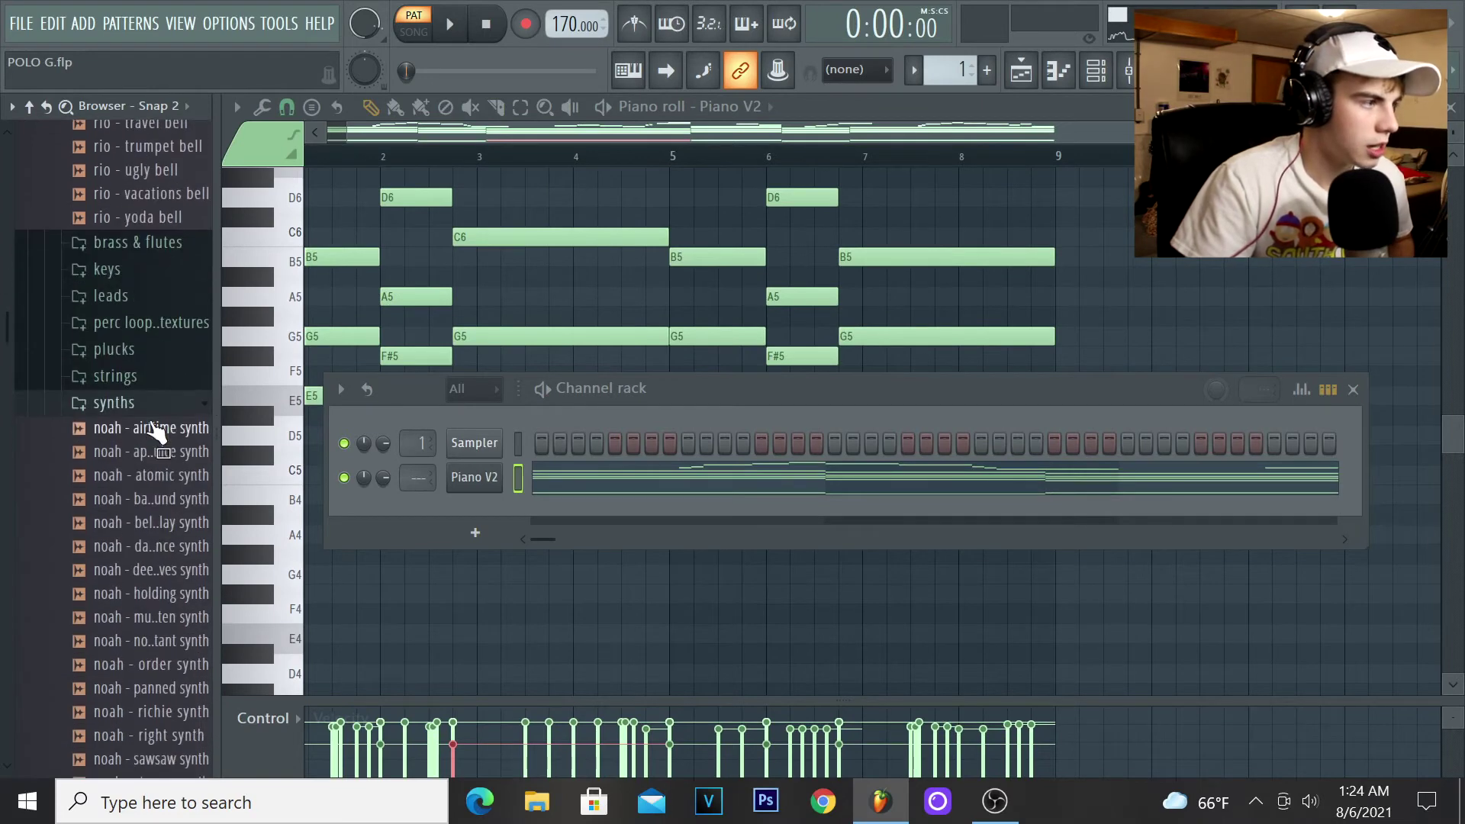
{"action": "scroll", "coordinate": [151, 451], "scroll_direction": "down", "scroll_amount": 15}
{"action": "scroll", "coordinate": [155, 435], "scroll_direction": "up", "scroll_amount": 4}
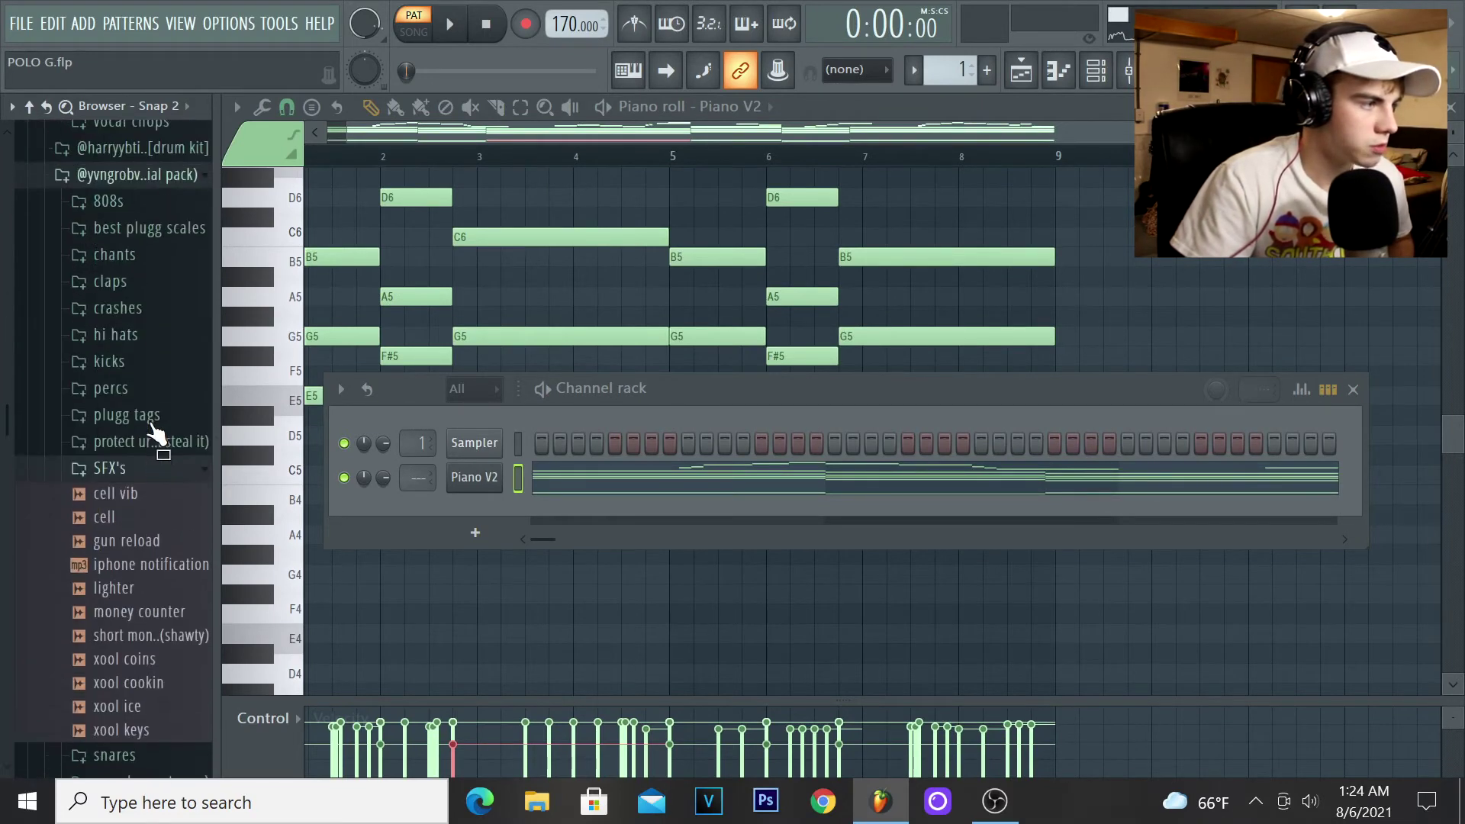
{"action": "scroll", "coordinate": [134, 404], "scroll_direction": "down", "scroll_amount": 8}
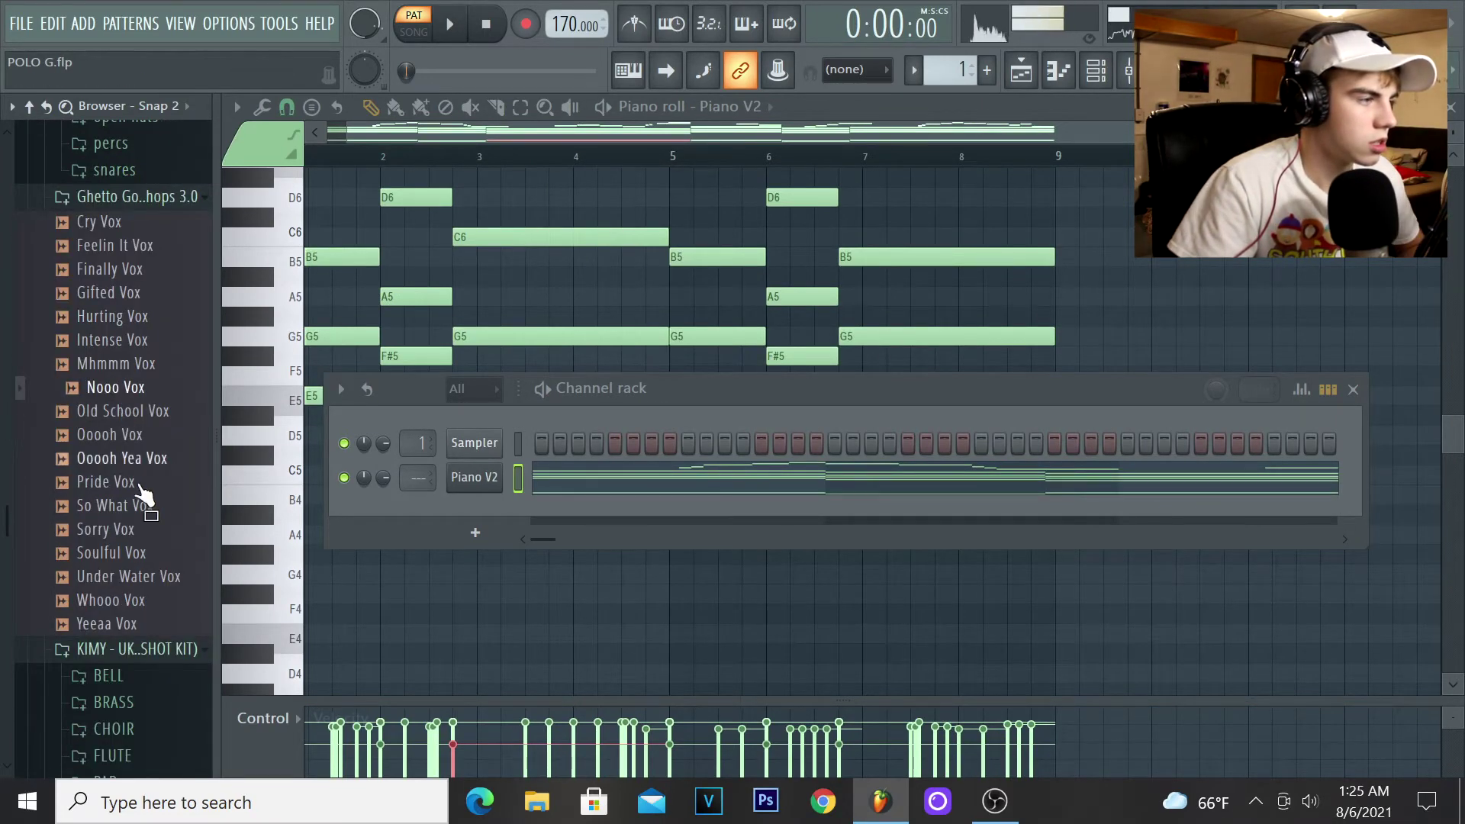
Add the Ooooh Yea Vox sample as a new channel and open its piano roll.
{"action": "left_click_drag", "start_coordinate": [487, 500], "coordinate": [487, 502]}
{"action": "right_click", "coordinate": [487, 502]}
{"action": "left_click", "coordinate": [527, 497]}
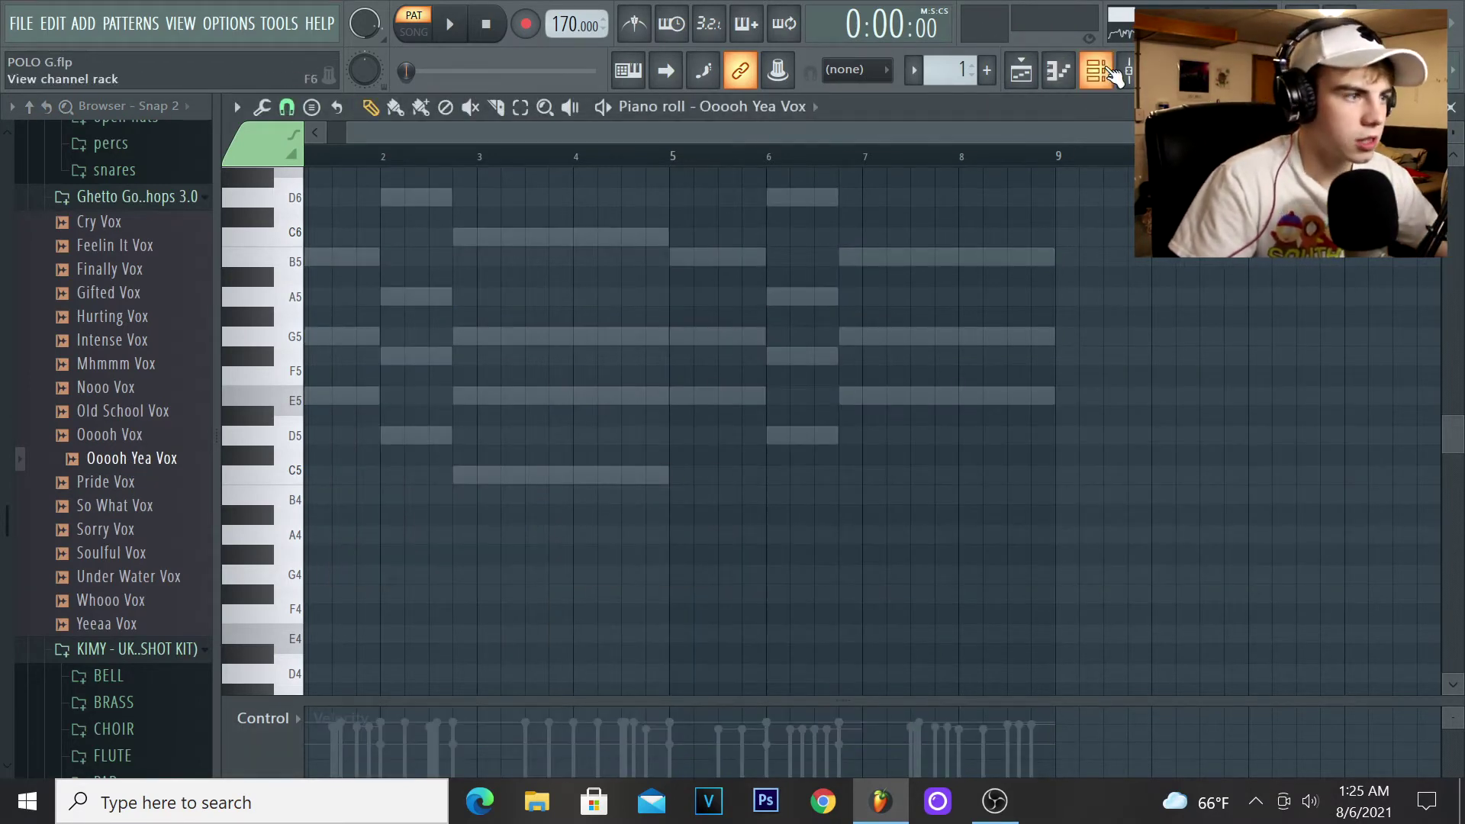
Set the vocal's volume envelope decay time to 4% and place E5 notes in bars 1 and 5 and E6 notes in bars 3 and 7.
{"action": "left_click_drag", "start_coordinate": [614, 376], "coordinate": [9, 360]}
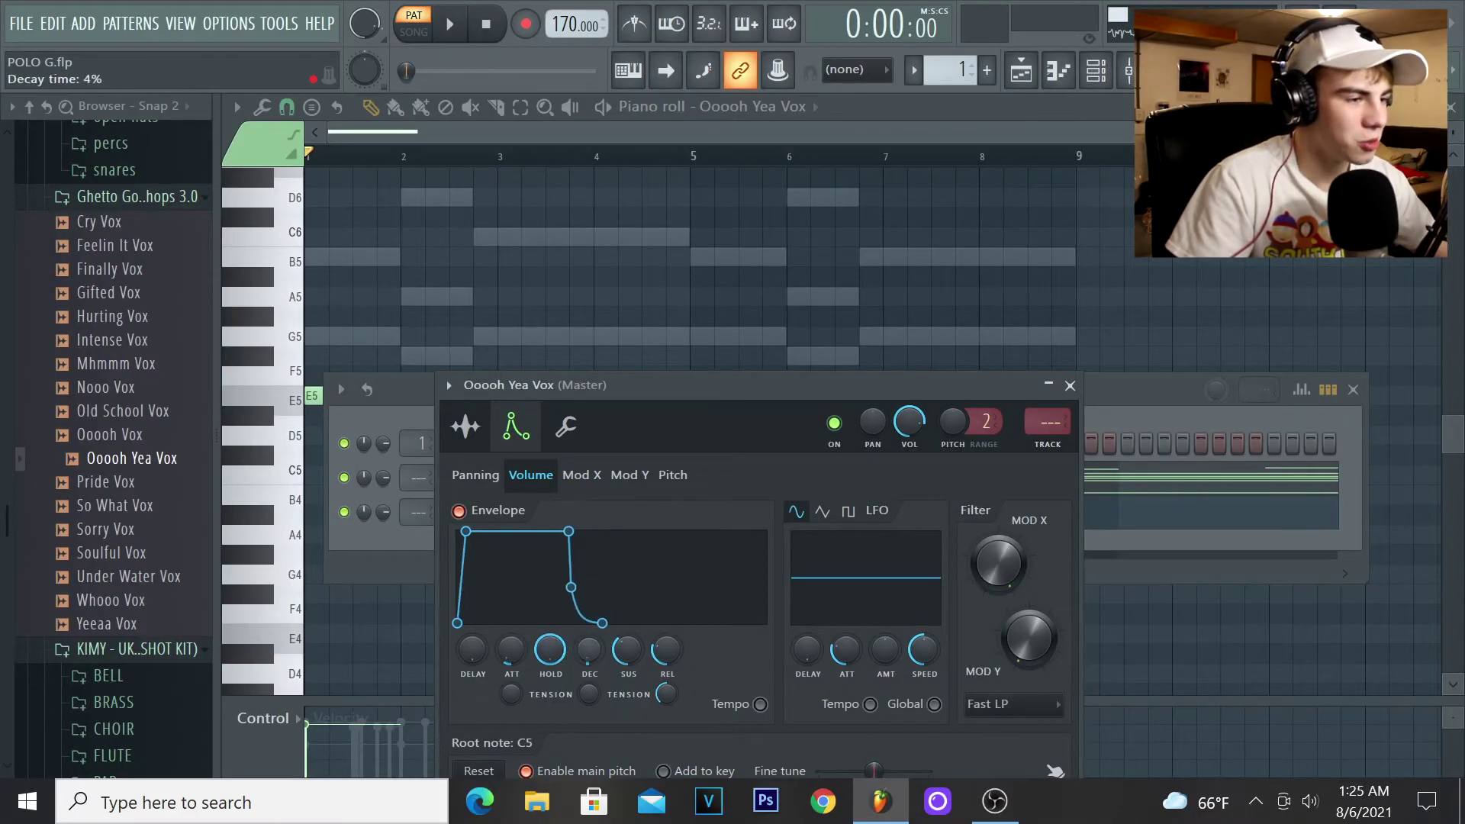
{"action": "left_click", "coordinate": [1070, 385]}
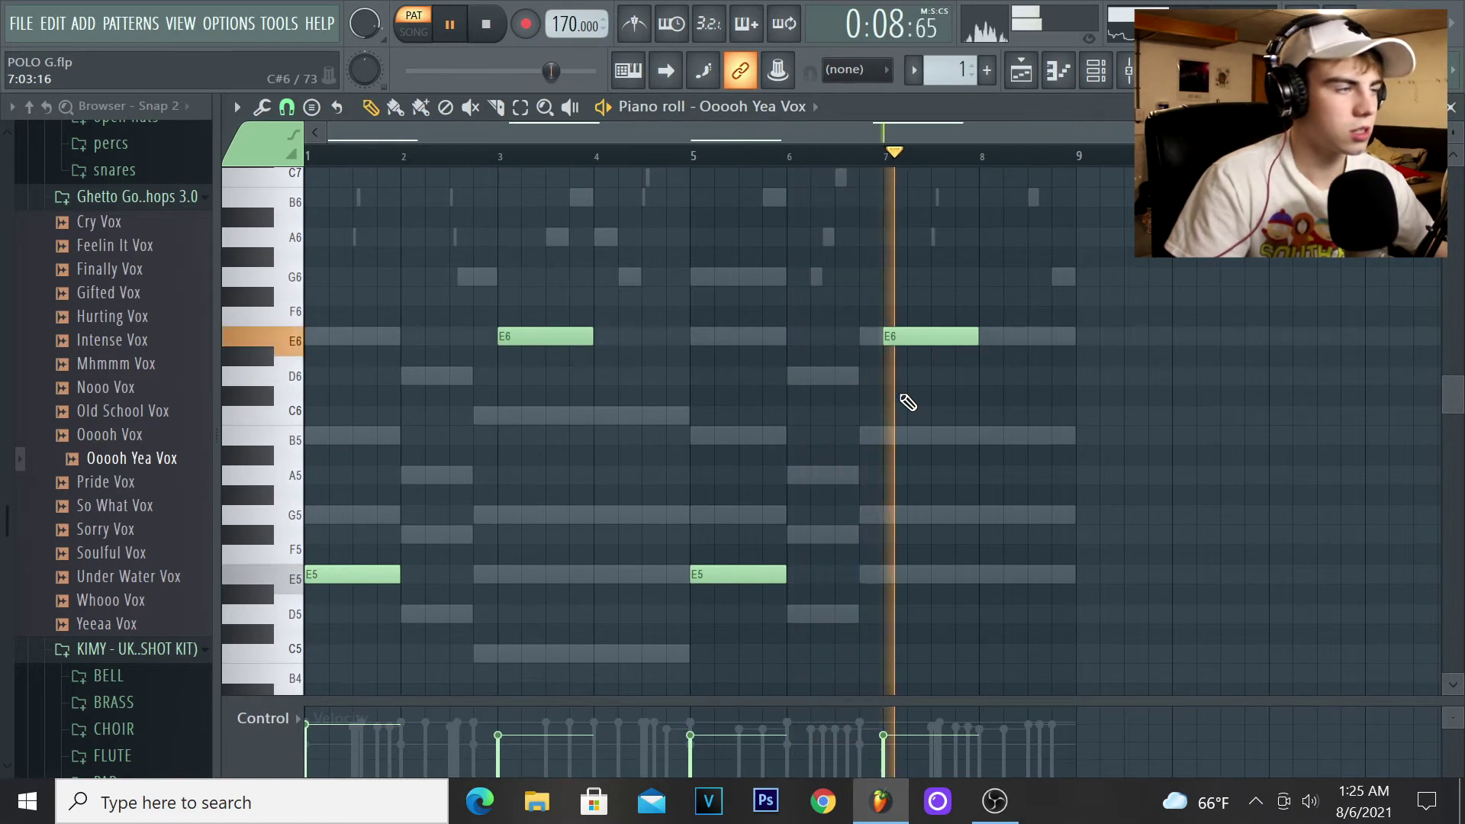
{"action": "left_click", "coordinate": [21, 23]}
{"action": "left_click", "coordinate": [42, 126]}
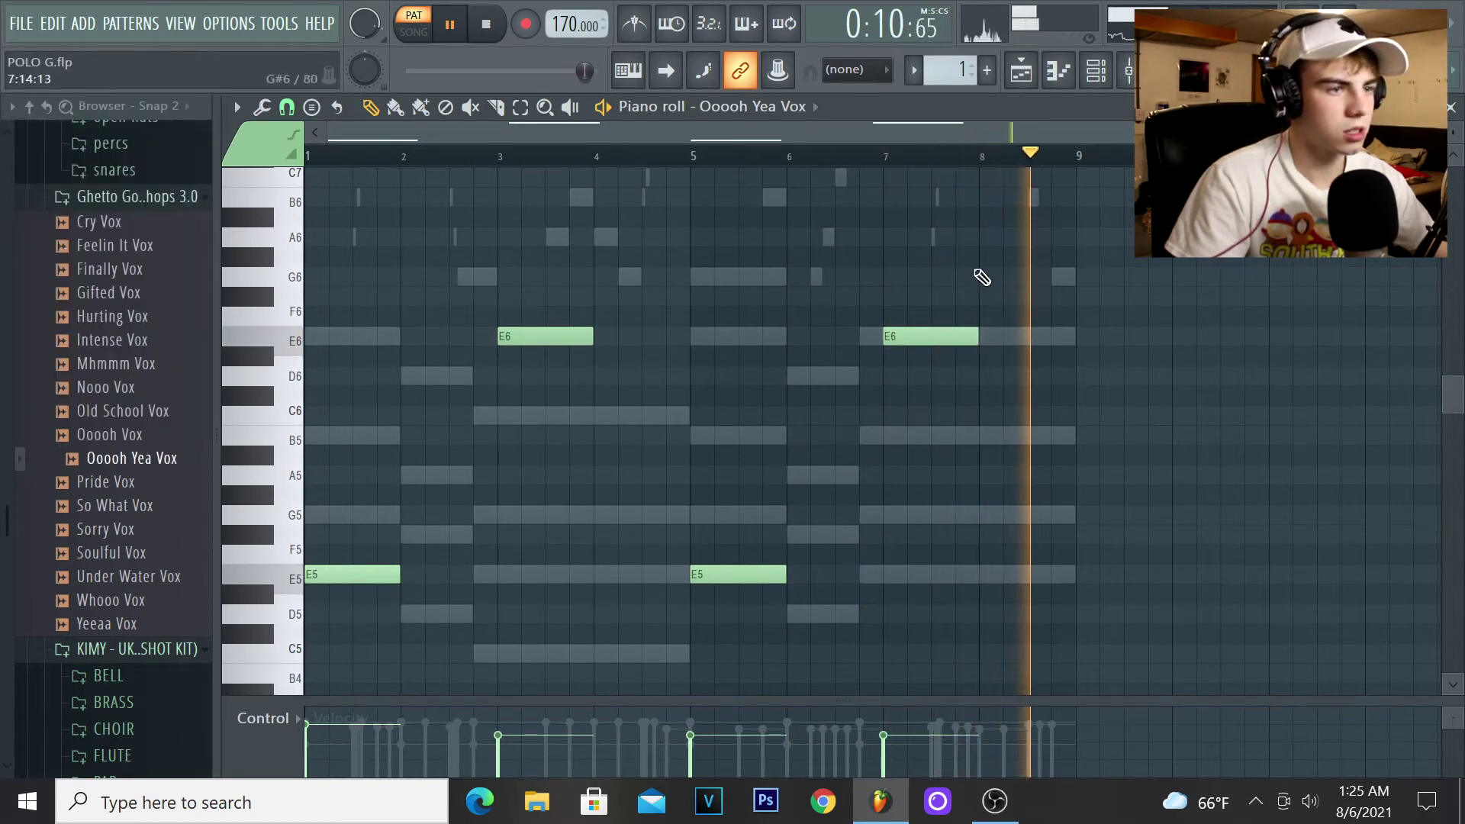
{"action": "key", "text": "space"}
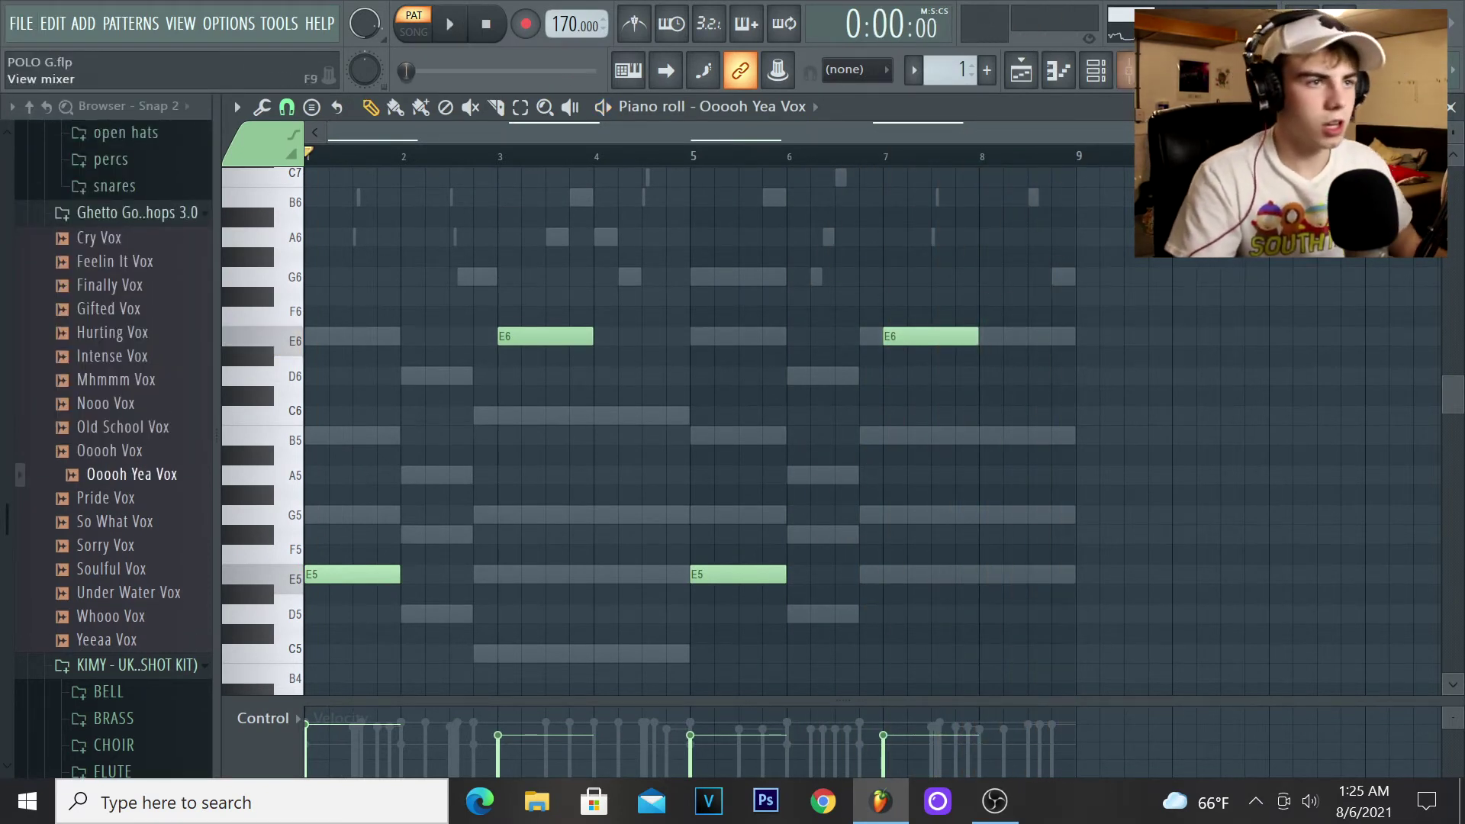
Route the Ooooh Yea Vox channel to mixer insert 2 and show the mixer with the channel rack.
{"action": "left_click", "coordinate": [1127, 71]}
{"action": "left_click", "coordinate": [1128, 71]}
{"action": "left_click", "coordinate": [1121, 79]}
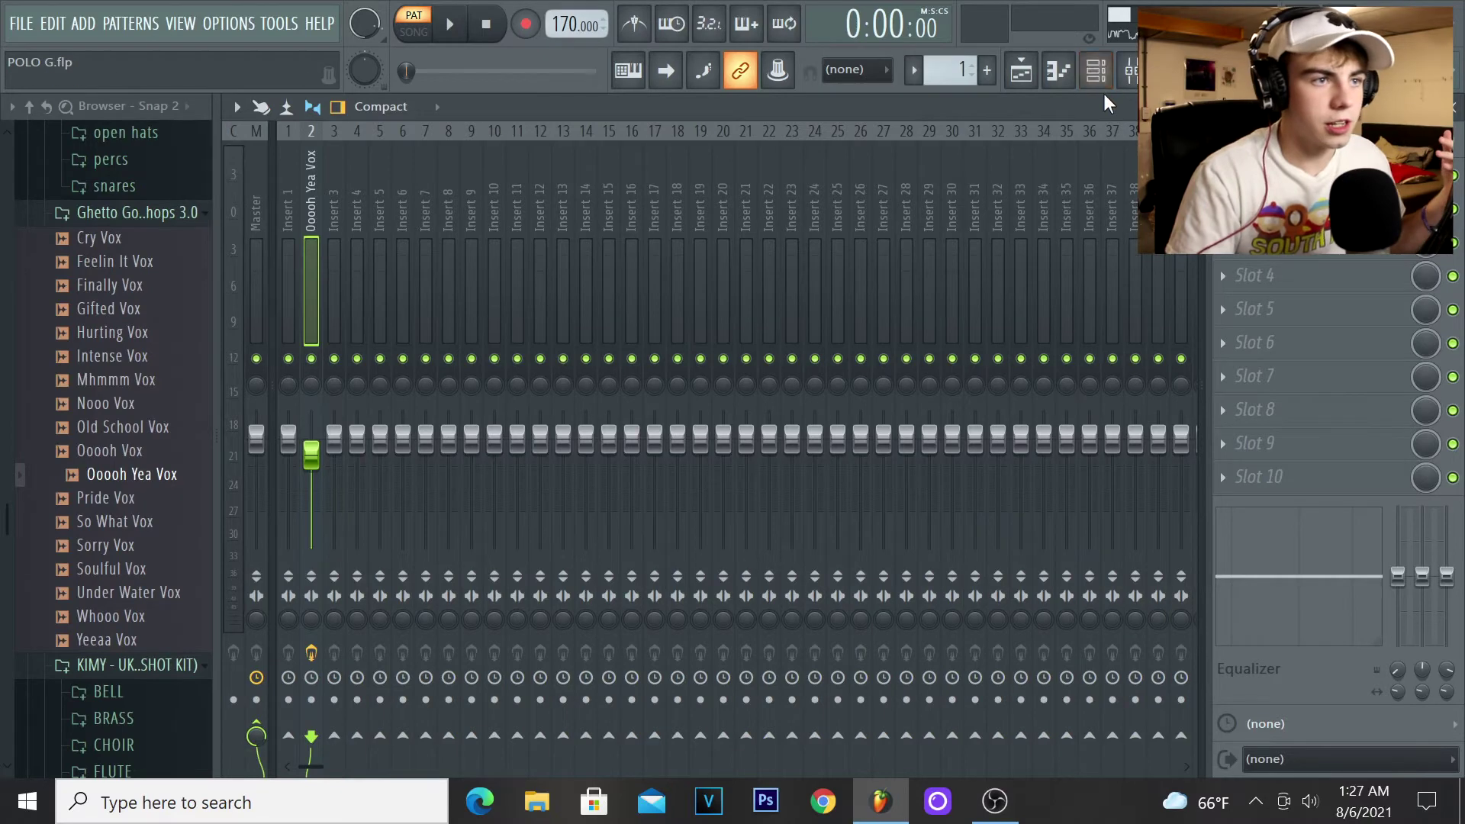
{"action": "left_click", "coordinate": [1096, 70]}
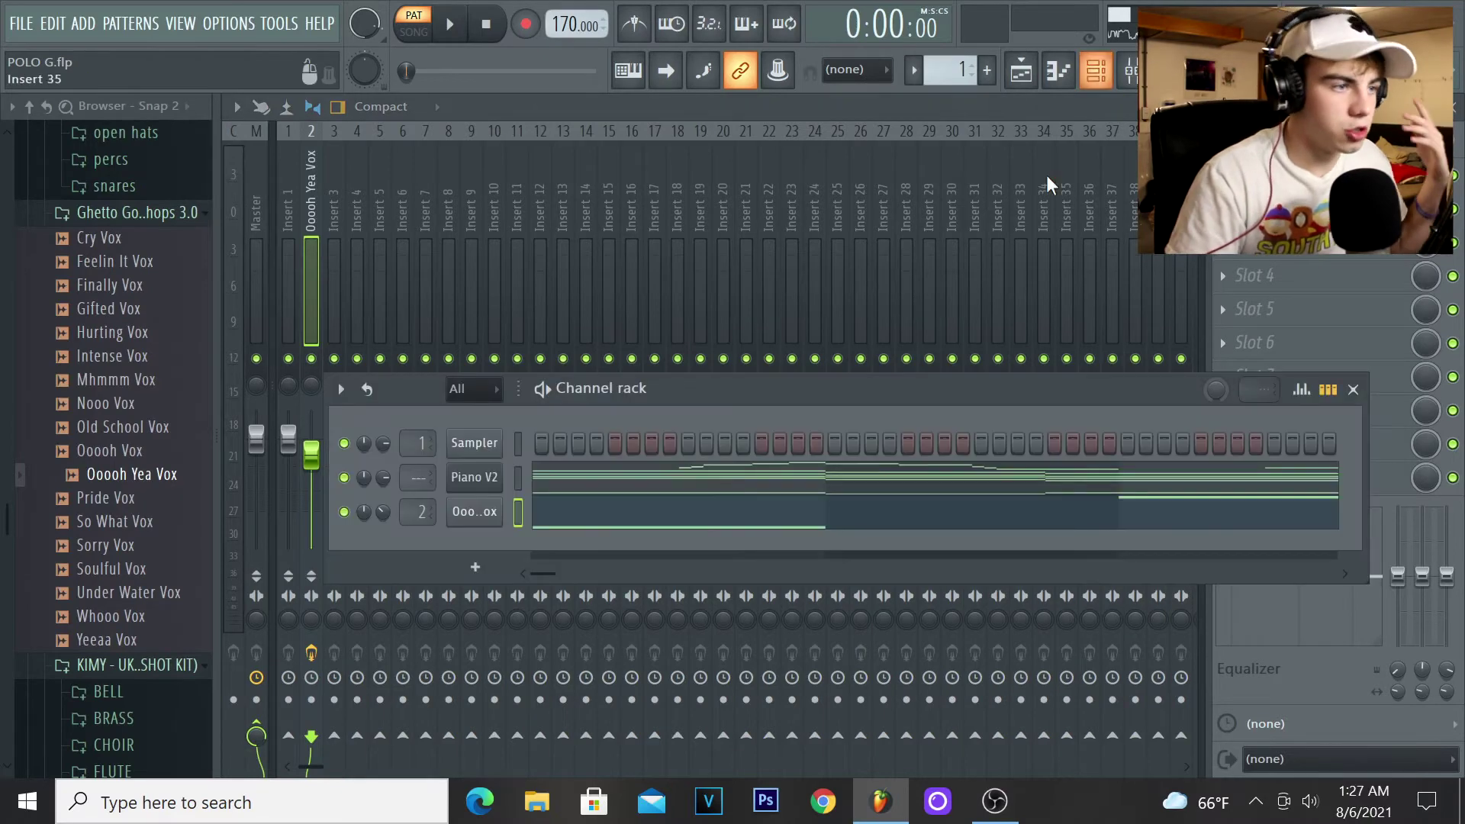
Browse the sample library to the drumkit's claps folder and load noah - poster clap as a new channel.
{"action": "scroll", "coordinate": [137, 484], "scroll_direction": "down", "scroll_amount": 5}
{"action": "left_click", "coordinate": [139, 484]}
{"action": "scroll", "coordinate": [141, 489], "scroll_direction": "down", "scroll_amount": 3}
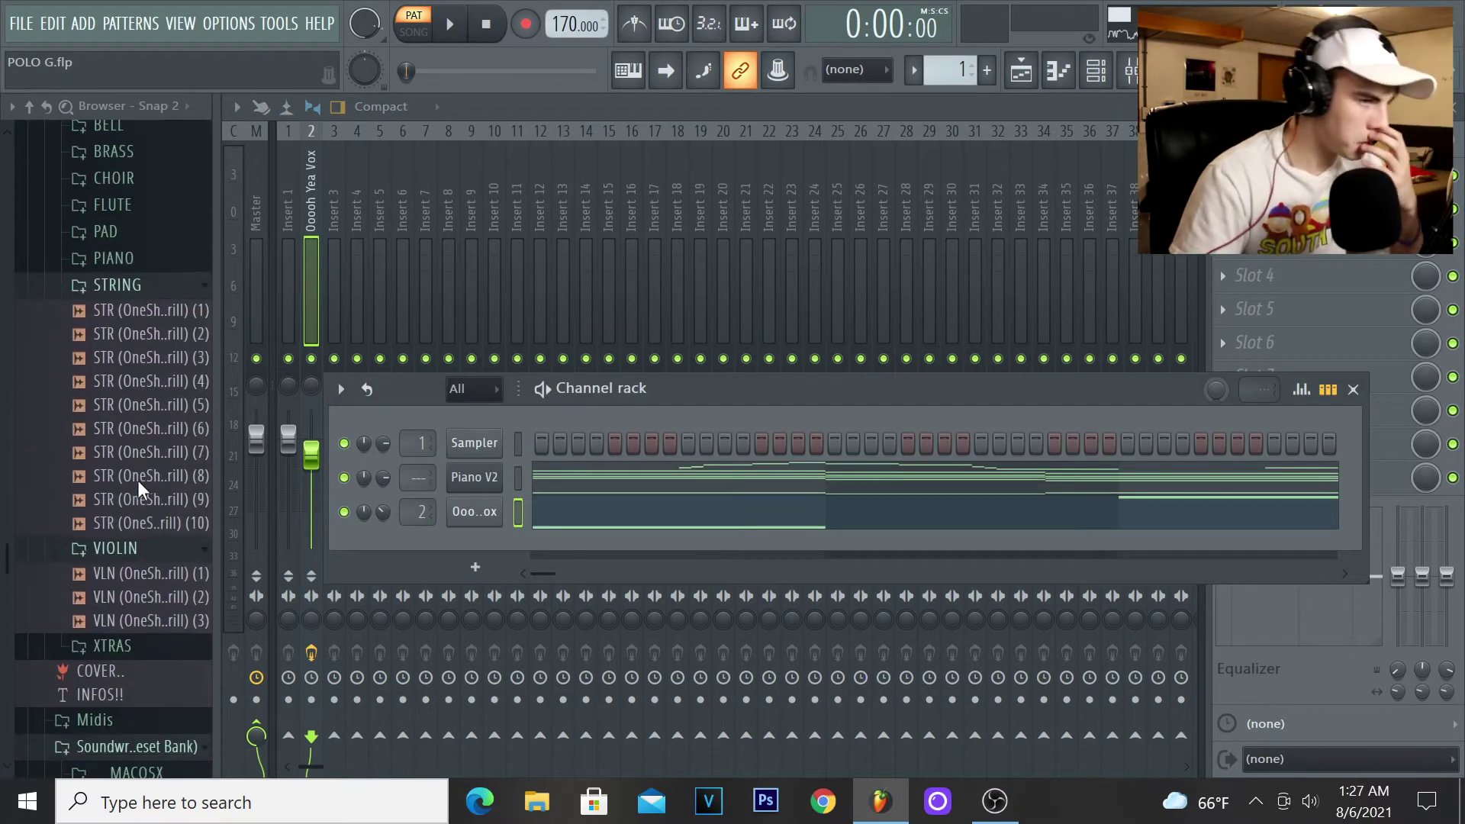
{"action": "scroll", "coordinate": [145, 492], "scroll_direction": "up", "scroll_amount": 3}
{"action": "scroll", "coordinate": [175, 472], "scroll_direction": "up", "scroll_amount": 10}
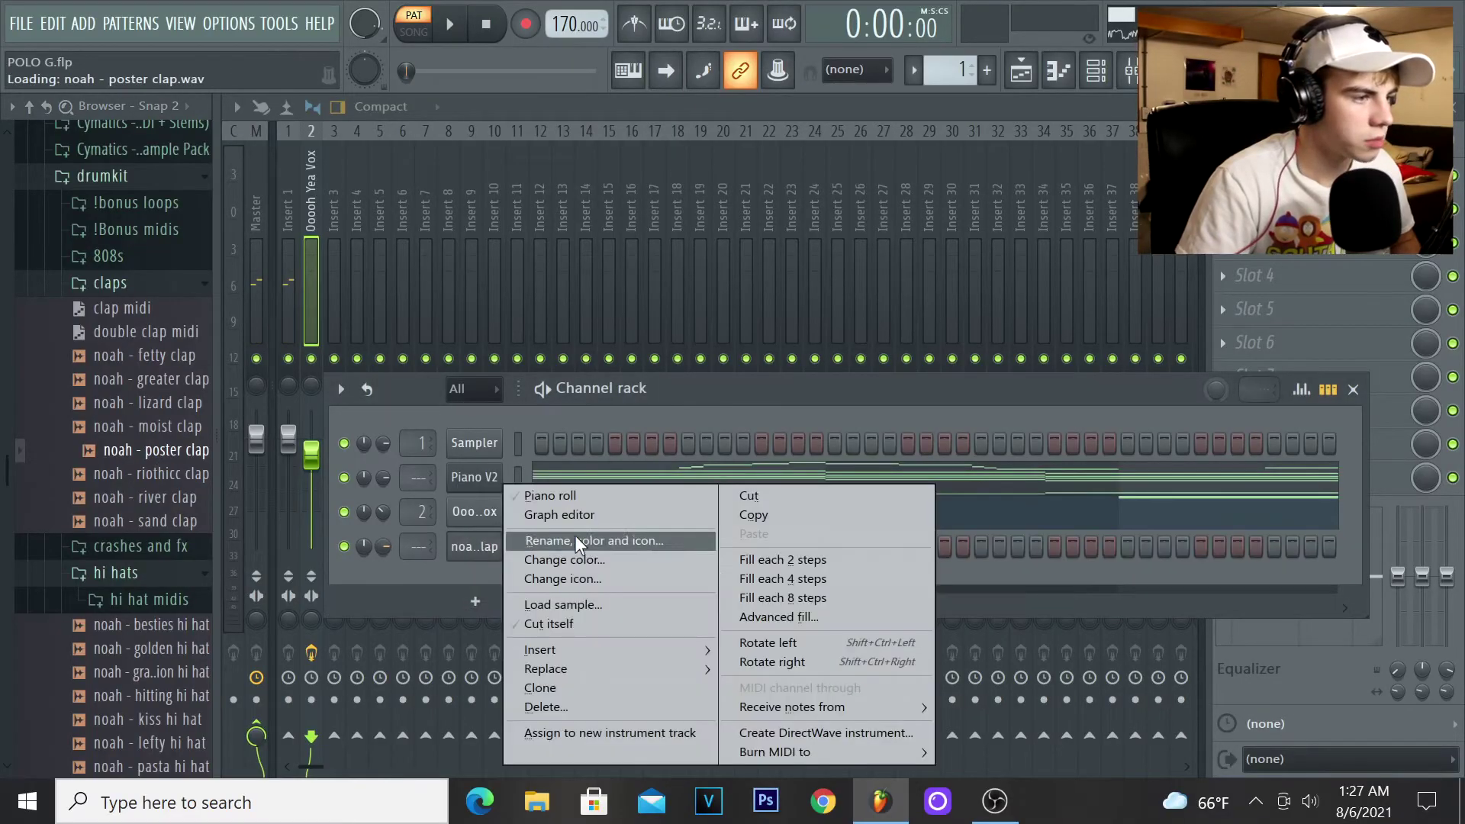
Place C5 notes for the noah - poster clap channel on beat 3 of every bar through bar 8.
{"action": "left_click", "coordinate": [568, 496]}
{"action": "left_click", "coordinate": [1099, 71]}
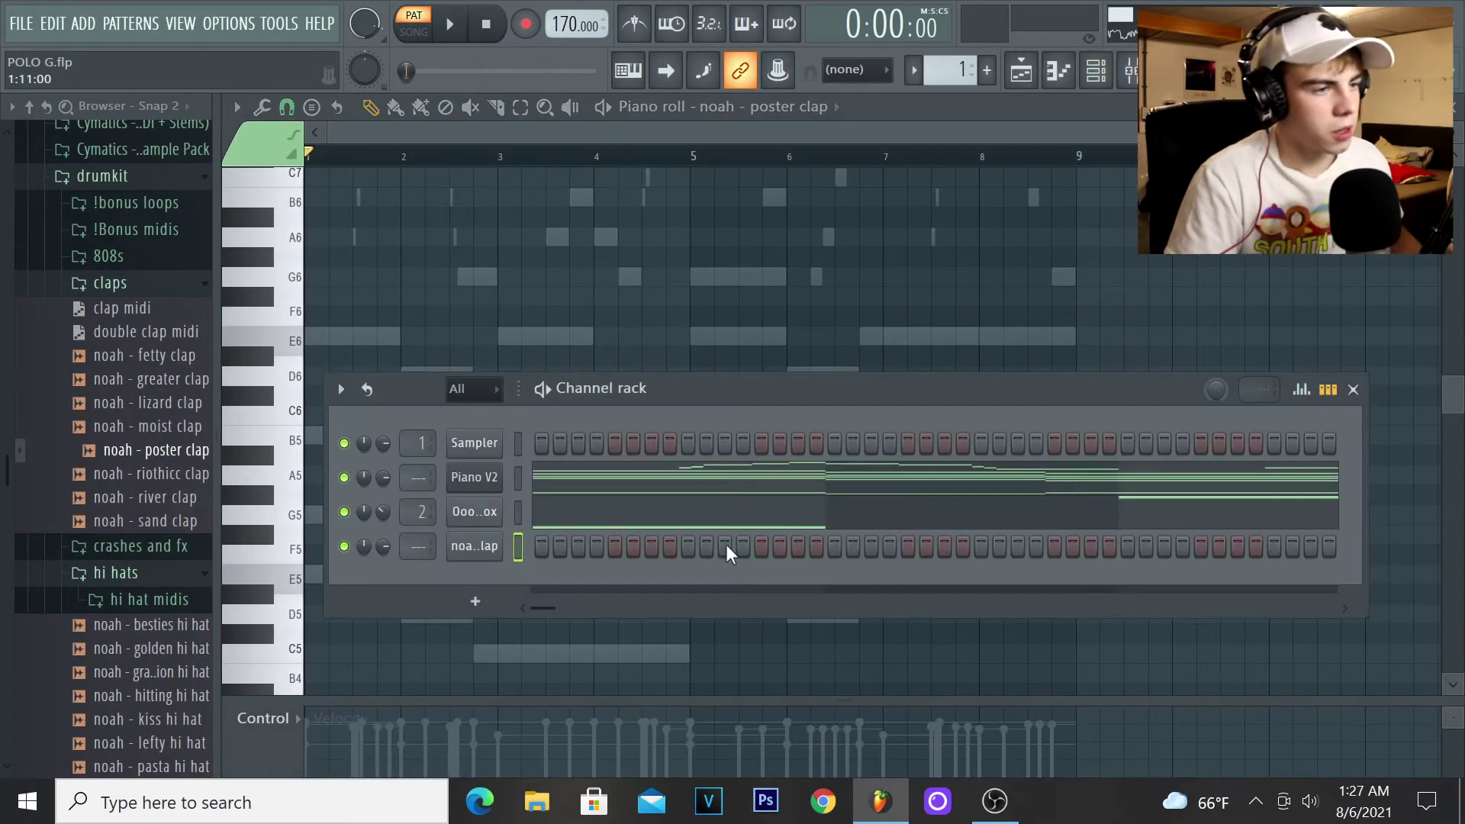
{"action": "left_click", "coordinate": [688, 546]}
{"action": "key", "text": "space"}
{"action": "left_click", "coordinate": [981, 546]}
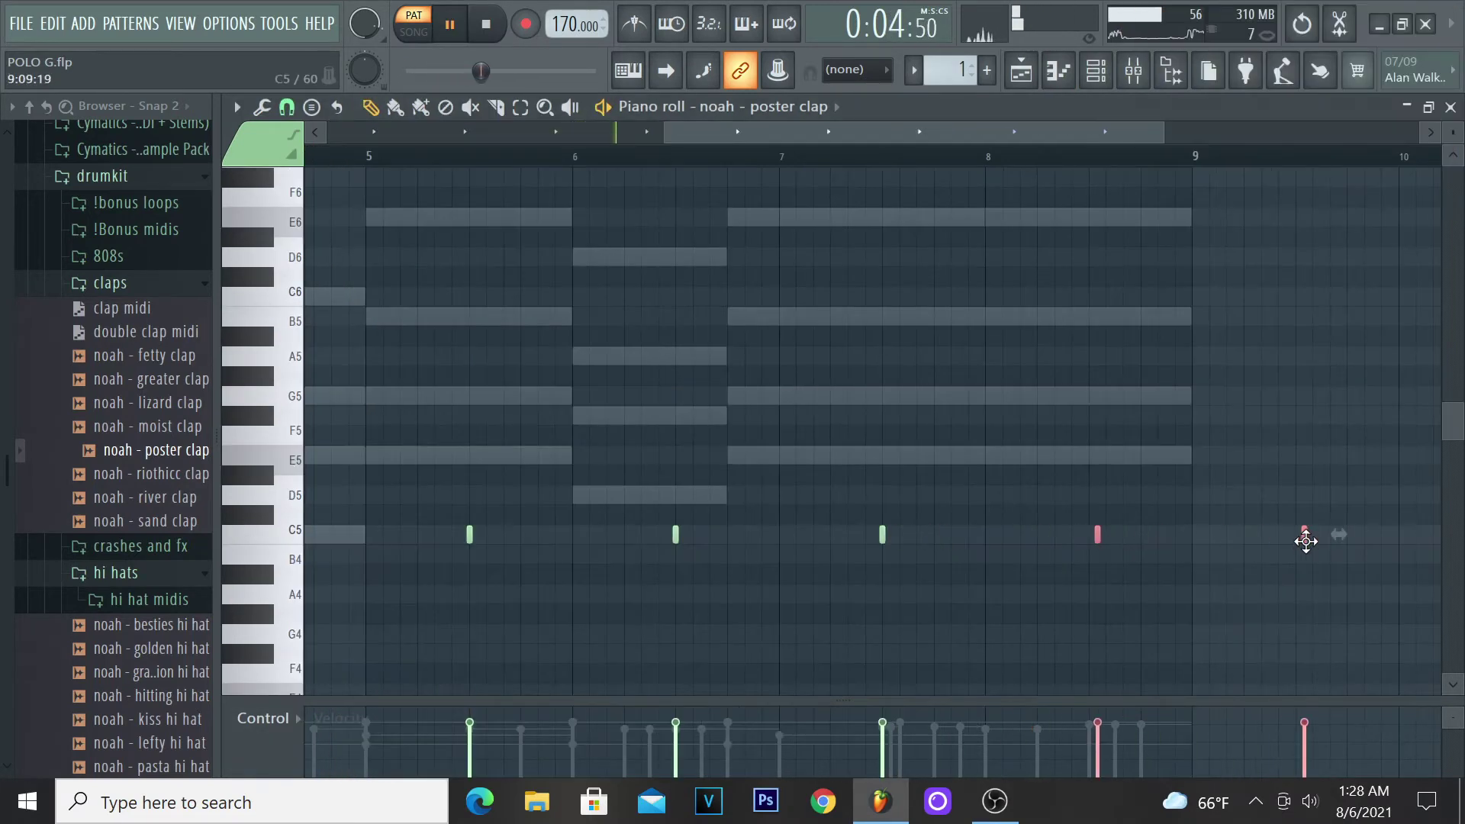
{"action": "scroll", "coordinate": [1092, 531], "scroll_direction": "down", "scroll_amount": 2, "text": "ctrl"}
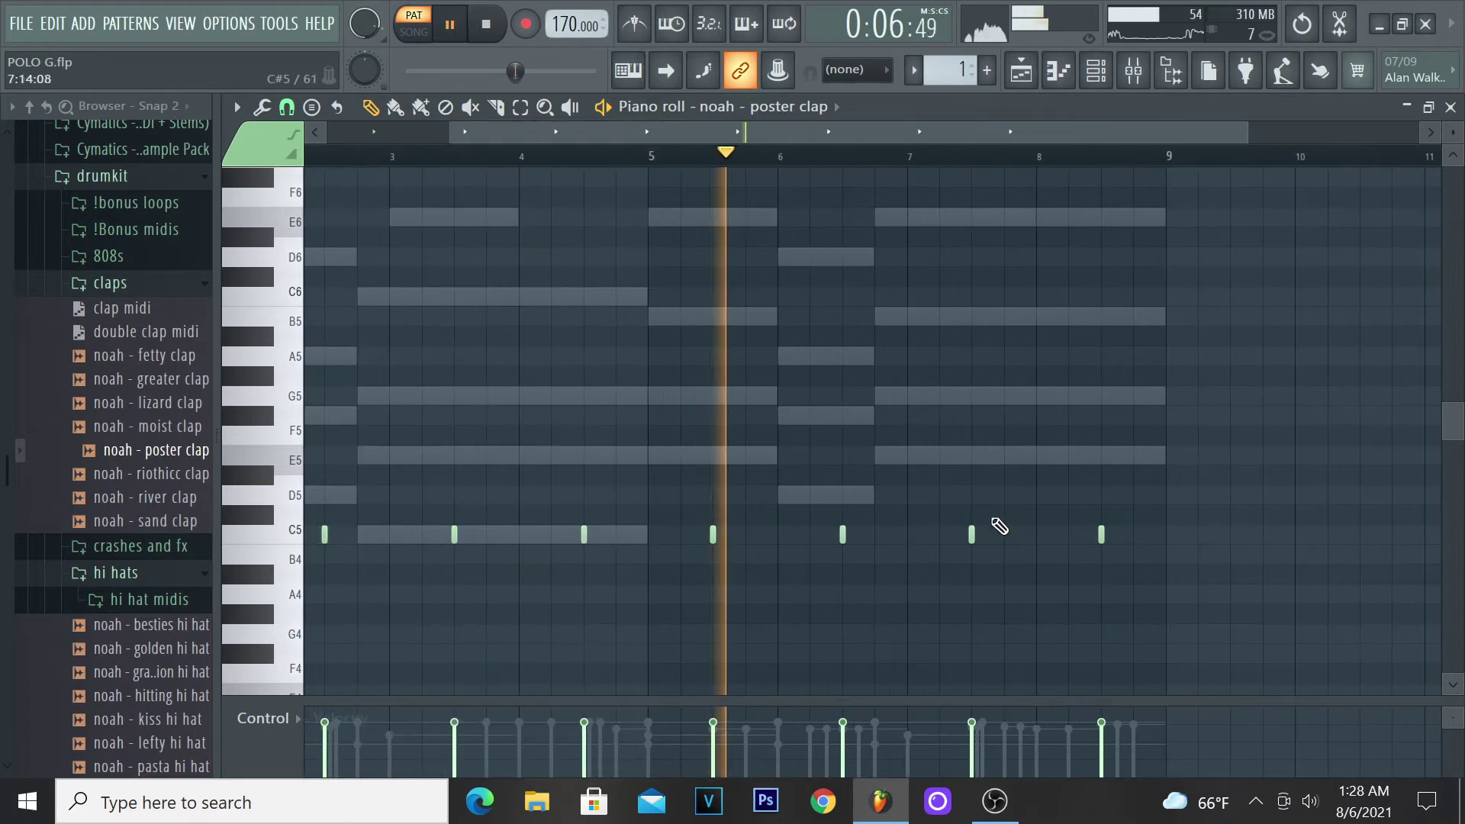
{"action": "scroll", "coordinate": [935, 525], "scroll_direction": "down", "scroll_amount": 2}
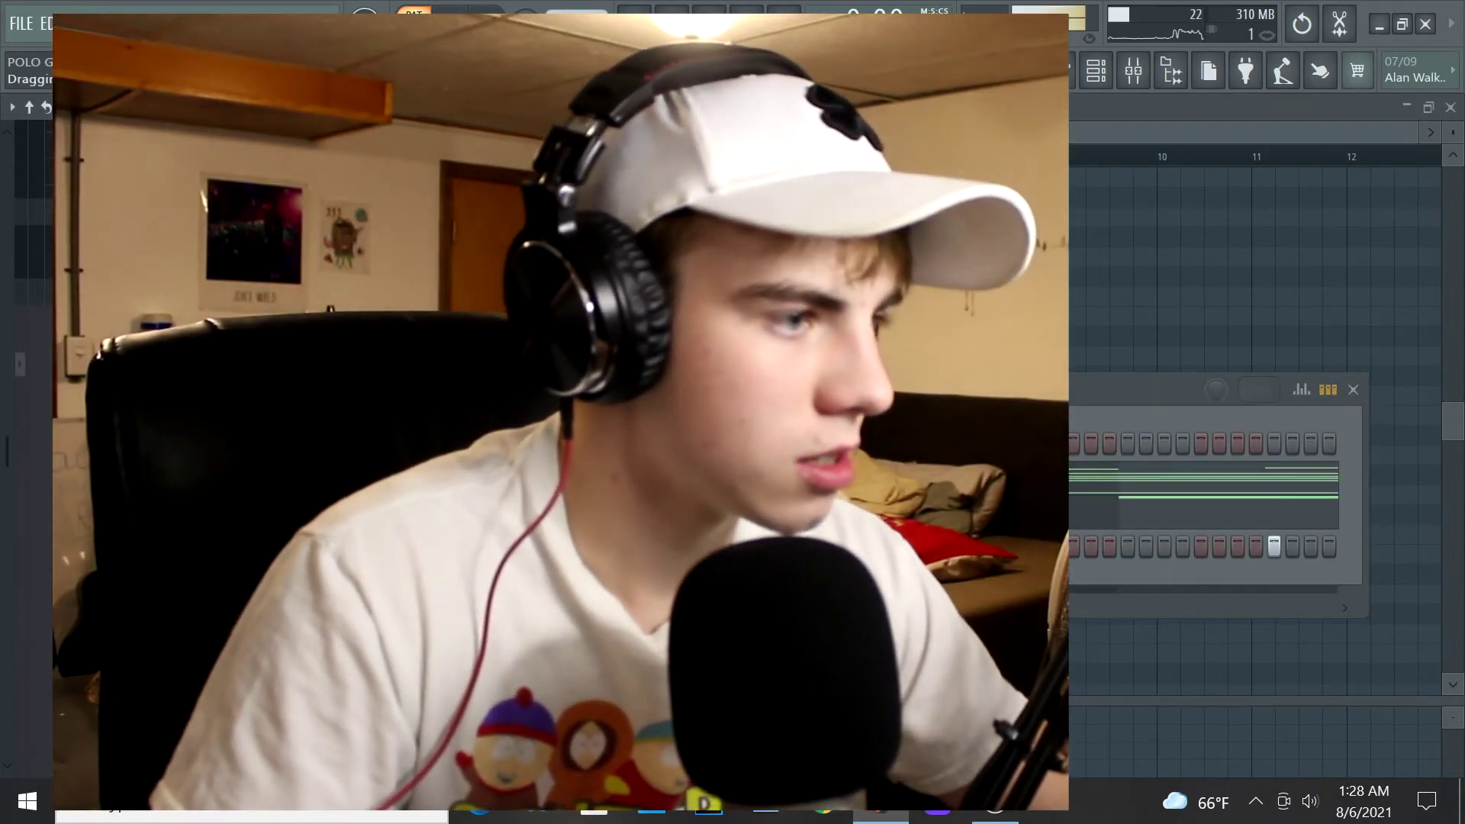
Load noah - jumping 808 as a new channel and copy the piano's lower E5 and D5 chord notes into it.
{"action": "left_click_drag", "start_coordinate": [156, 363], "coordinate": [481, 587]}
{"action": "right_click", "coordinate": [502, 474]}
{"action": "left_click", "coordinate": [538, 475]}
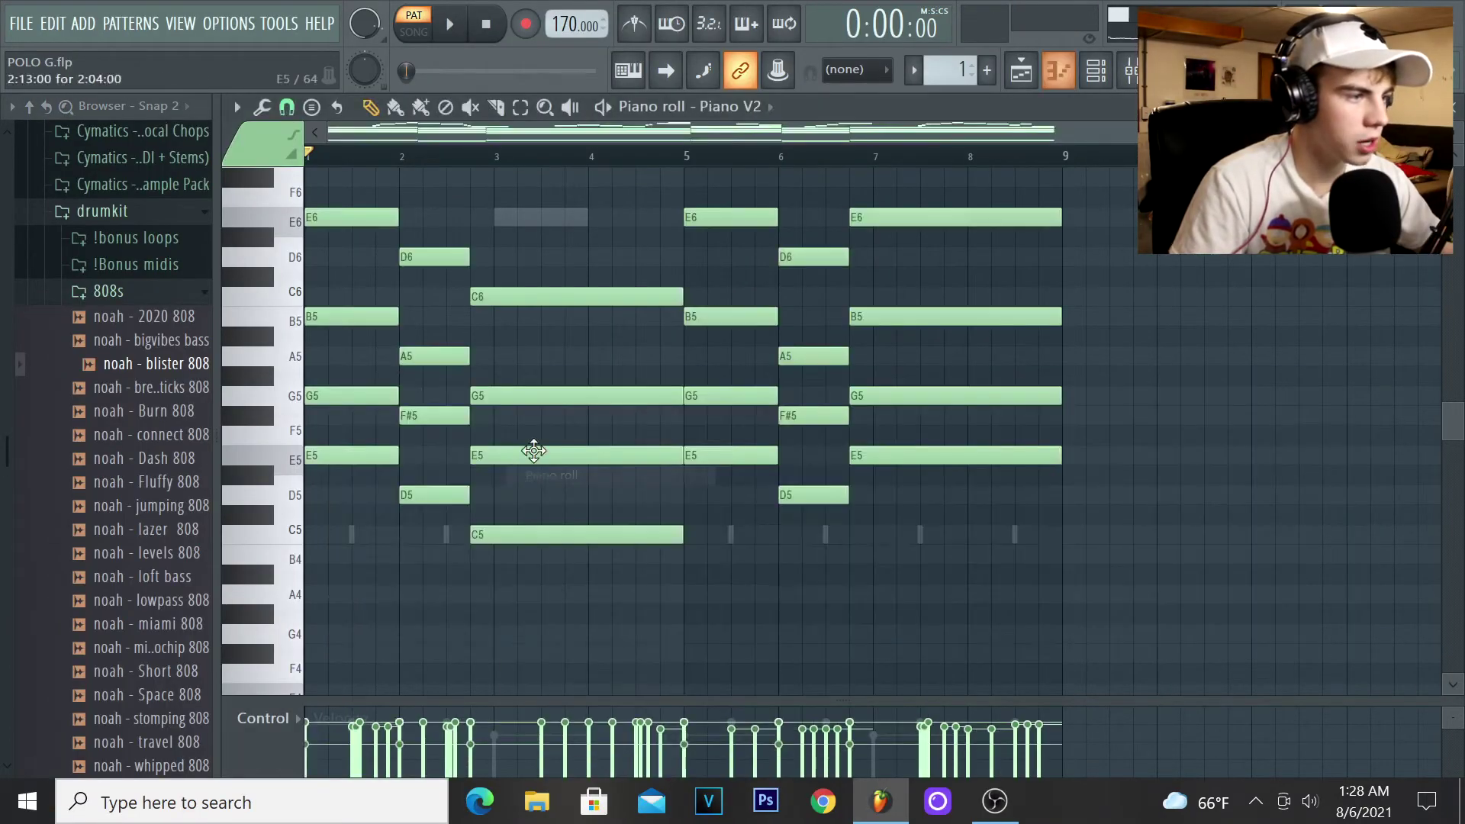
{"action": "scroll", "coordinate": [533, 443], "scroll_direction": "up", "scroll_amount": 1}
{"action": "scroll", "coordinate": [537, 458], "scroll_direction": "down", "scroll_amount": 11}
{"action": "left_click_drag", "start_coordinate": [1085, 508], "coordinate": [276, 229]}
{"action": "key", "text": "ctrl+d"}
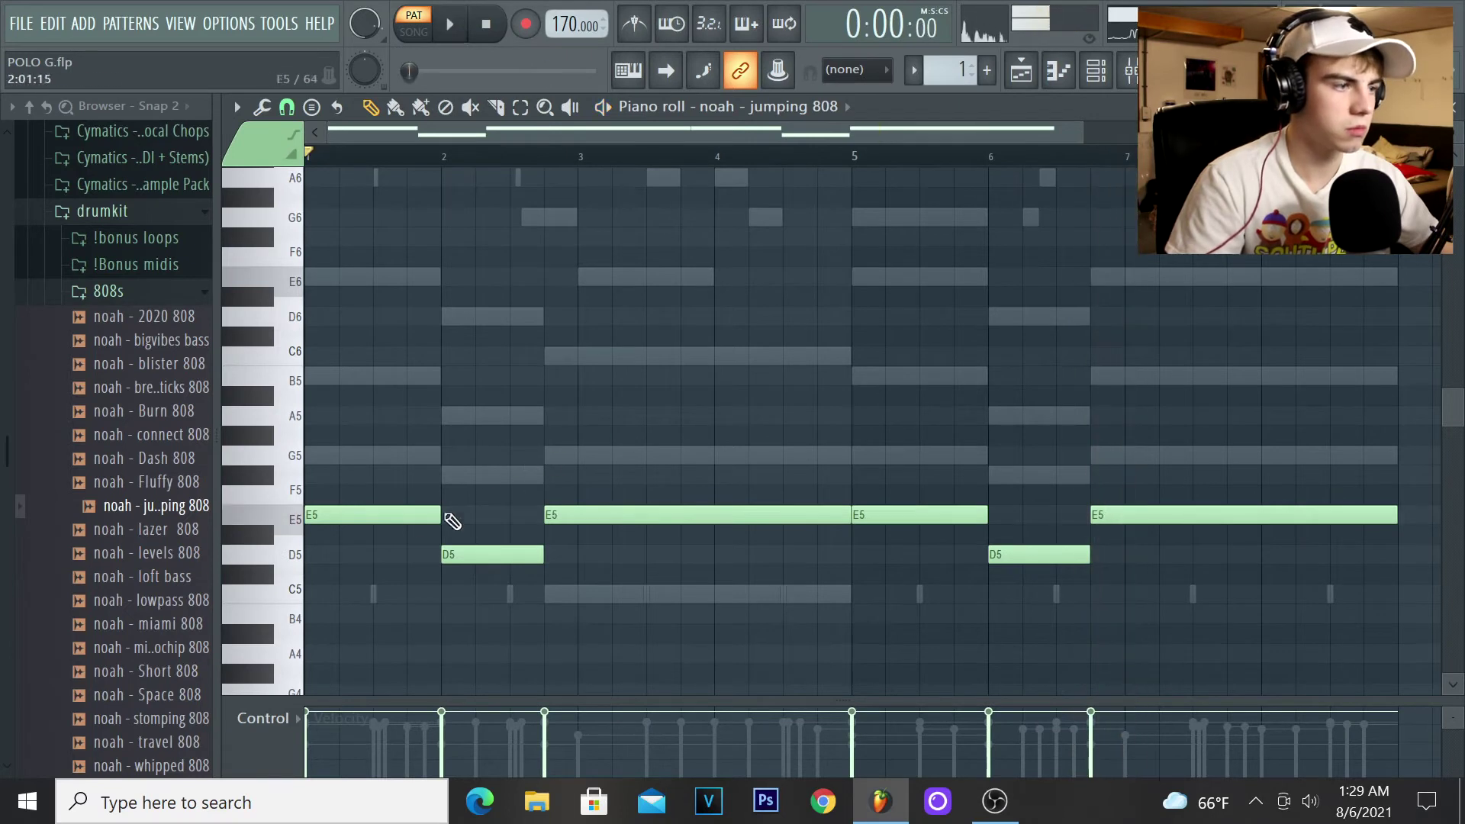
Shorten the 808's D5 notes in bars 2 and 6 so they start on beat 2, keeping their ends in place.
{"action": "scroll", "coordinate": [420, 524], "scroll_direction": "up", "scroll_amount": 3}
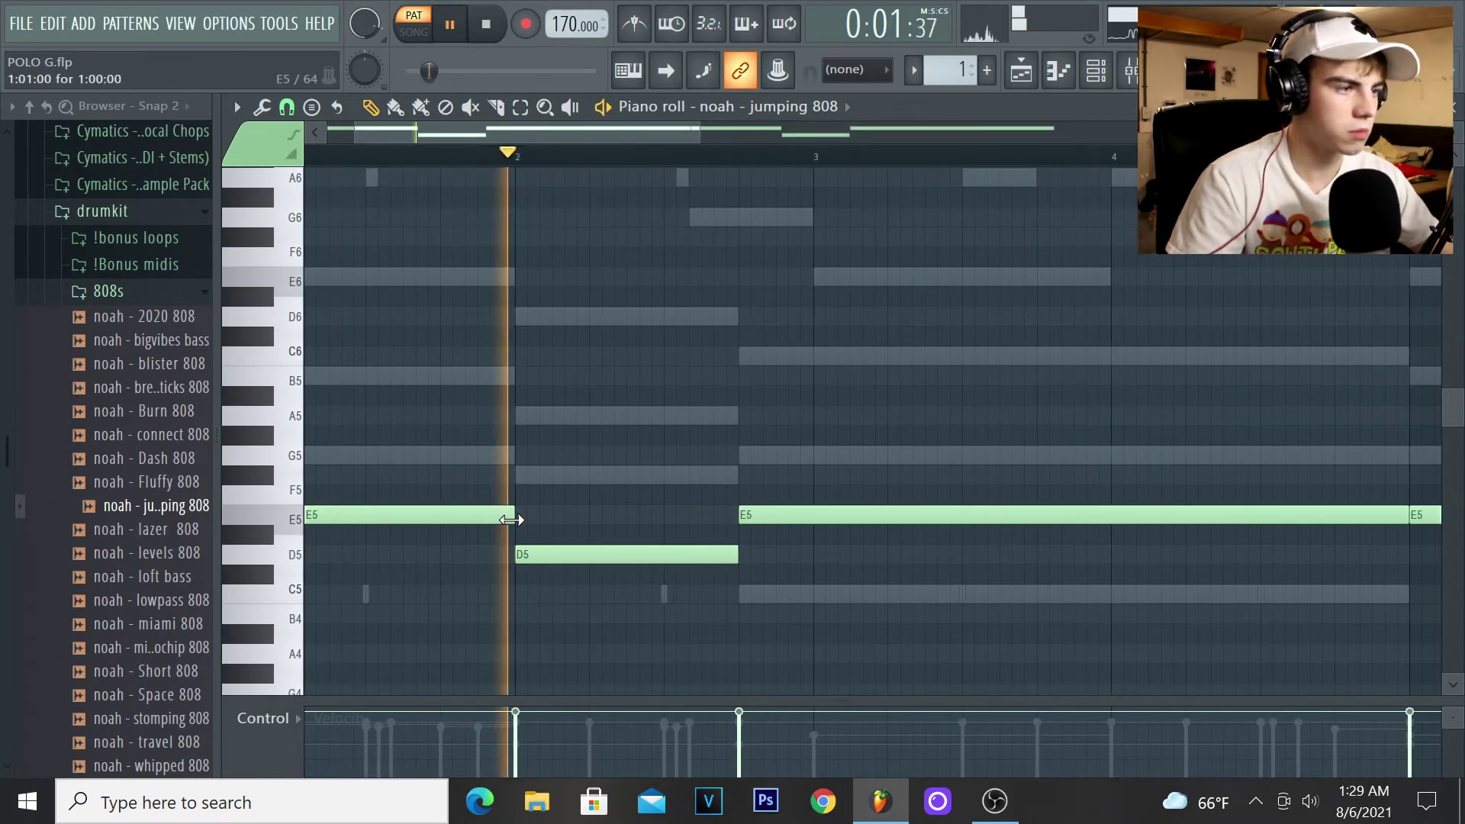
{"action": "key", "text": "space"}
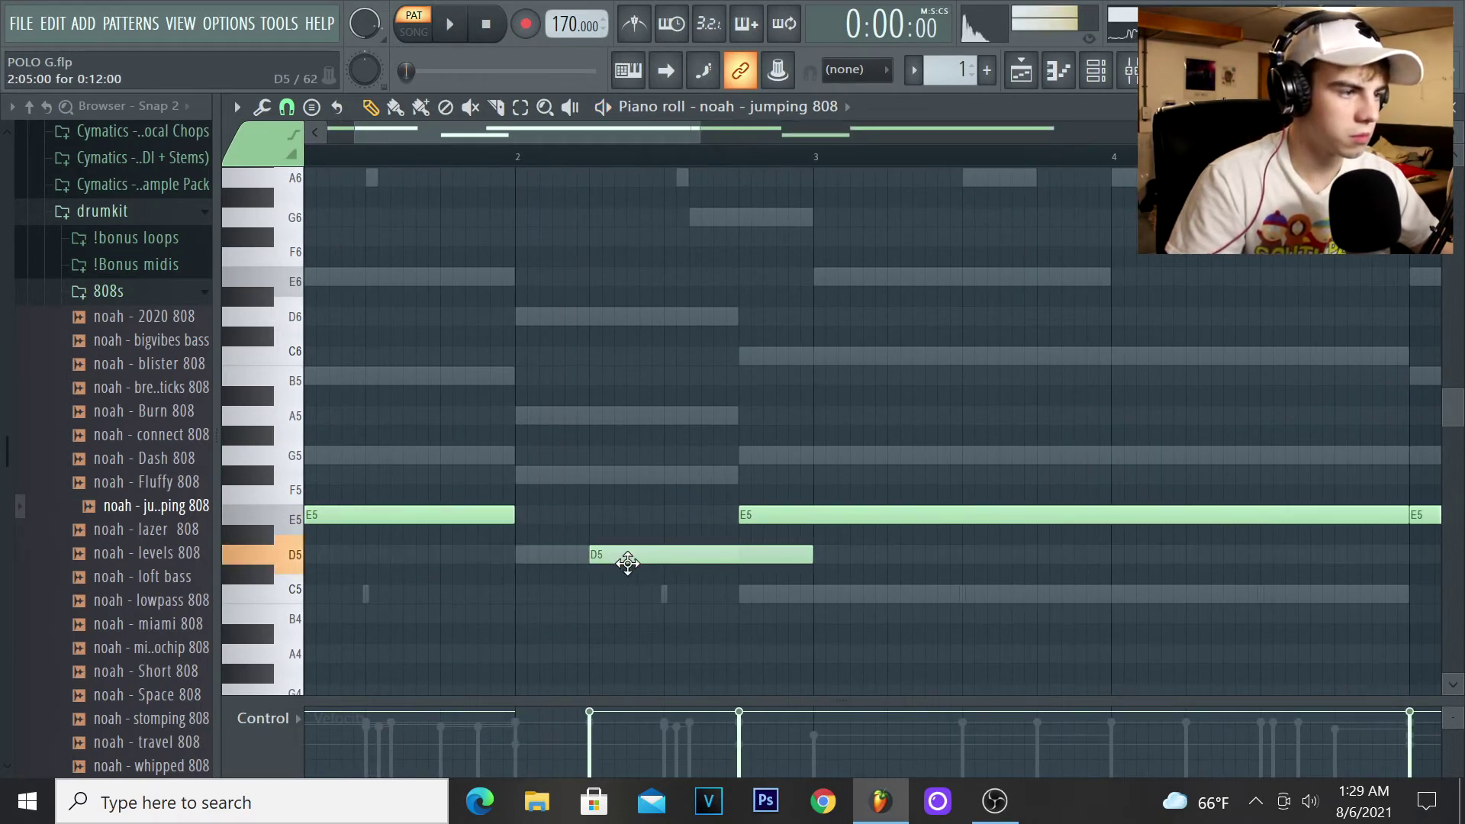
{"action": "key", "text": "space"}
{"action": "scroll", "coordinate": [567, 517], "scroll_direction": "down", "scroll_amount": 3}
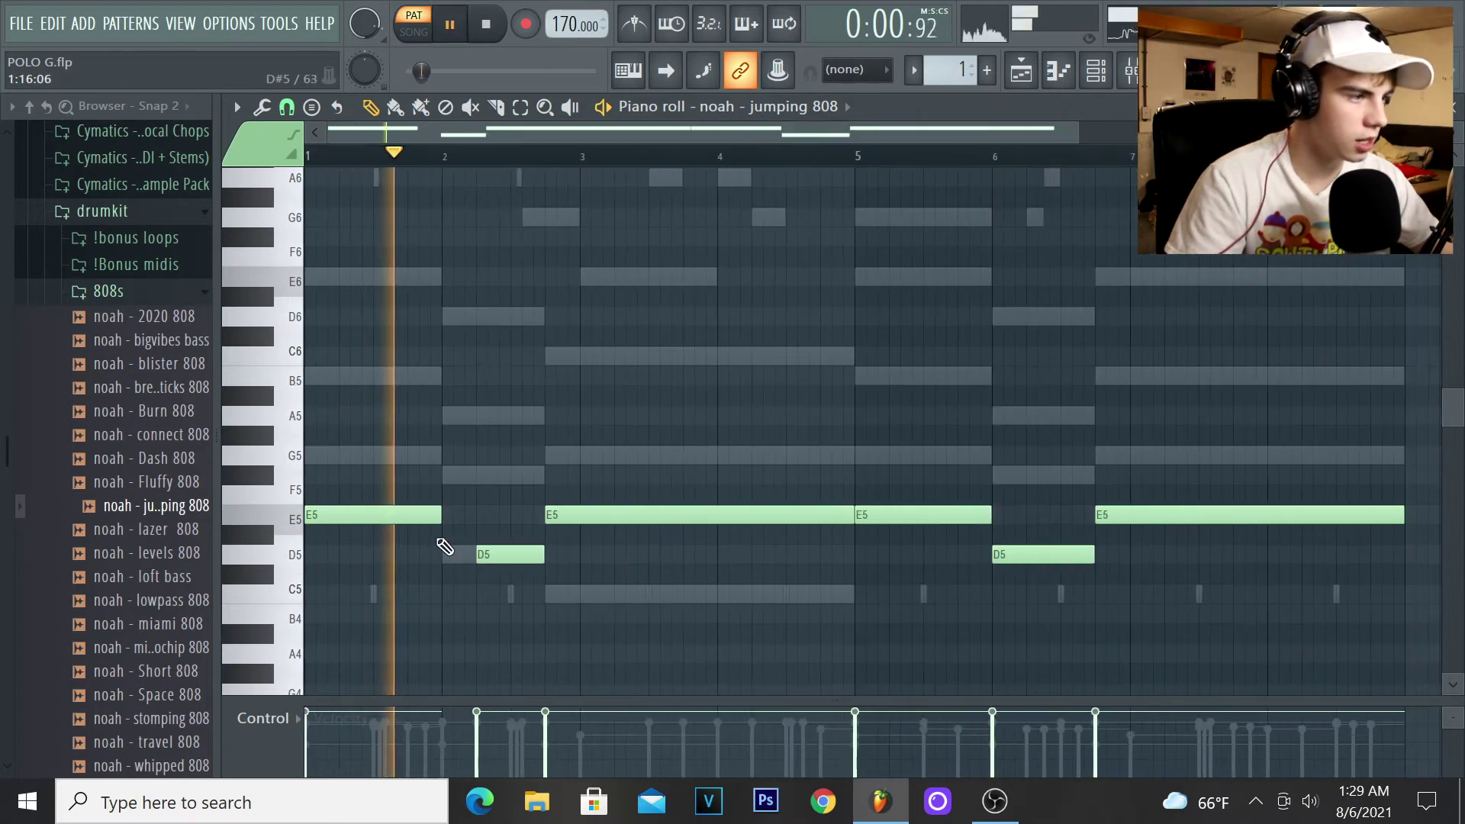
{"action": "left_click_drag", "start_coordinate": [935, 564], "coordinate": [978, 565]}
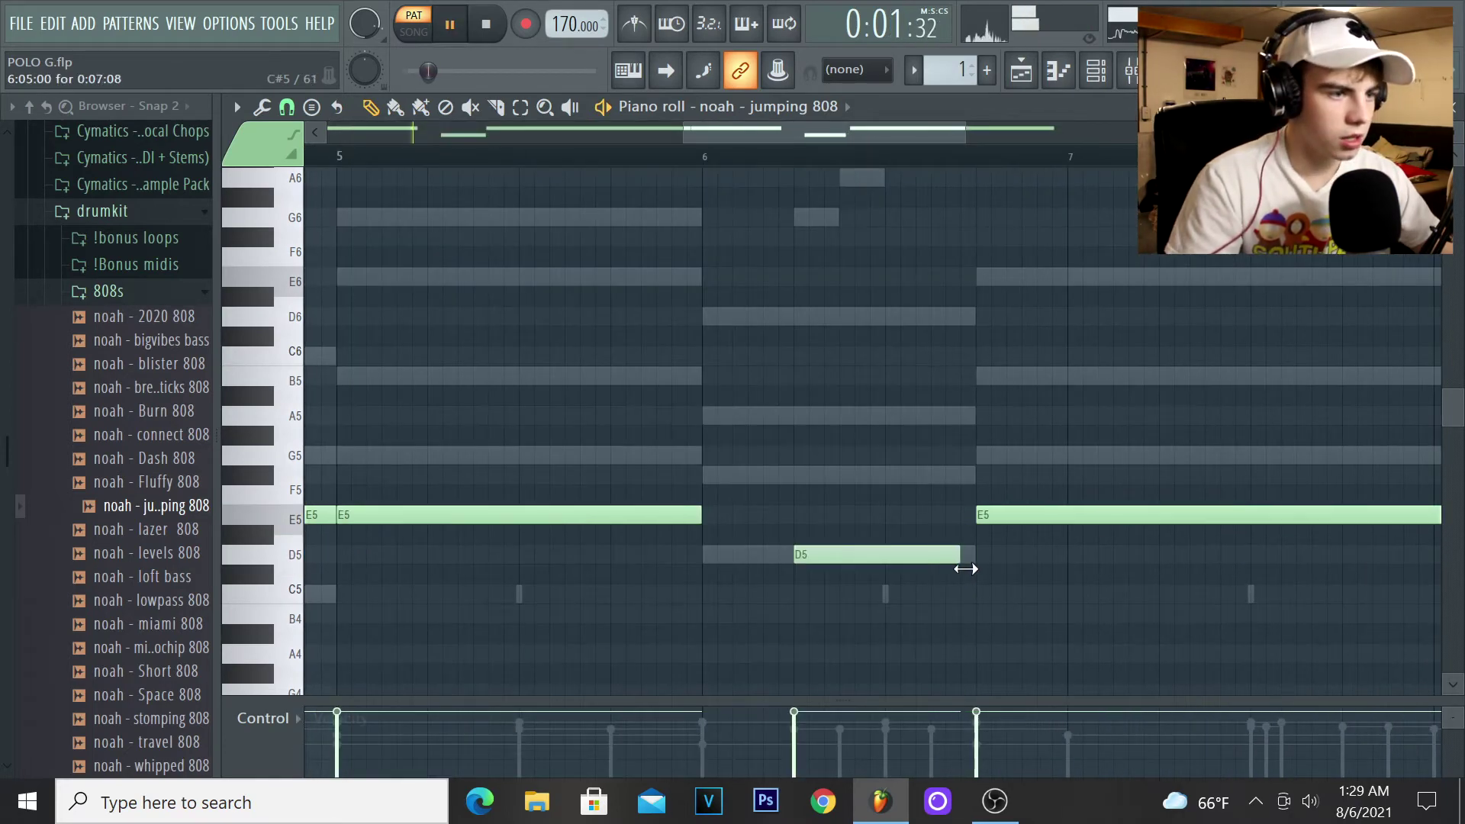
{"action": "key", "text": "space"}
{"action": "scroll", "coordinate": [752, 543], "scroll_direction": "down", "scroll_amount": 3}
{"action": "scroll", "coordinate": [631, 563], "scroll_direction": "up", "scroll_amount": 2}
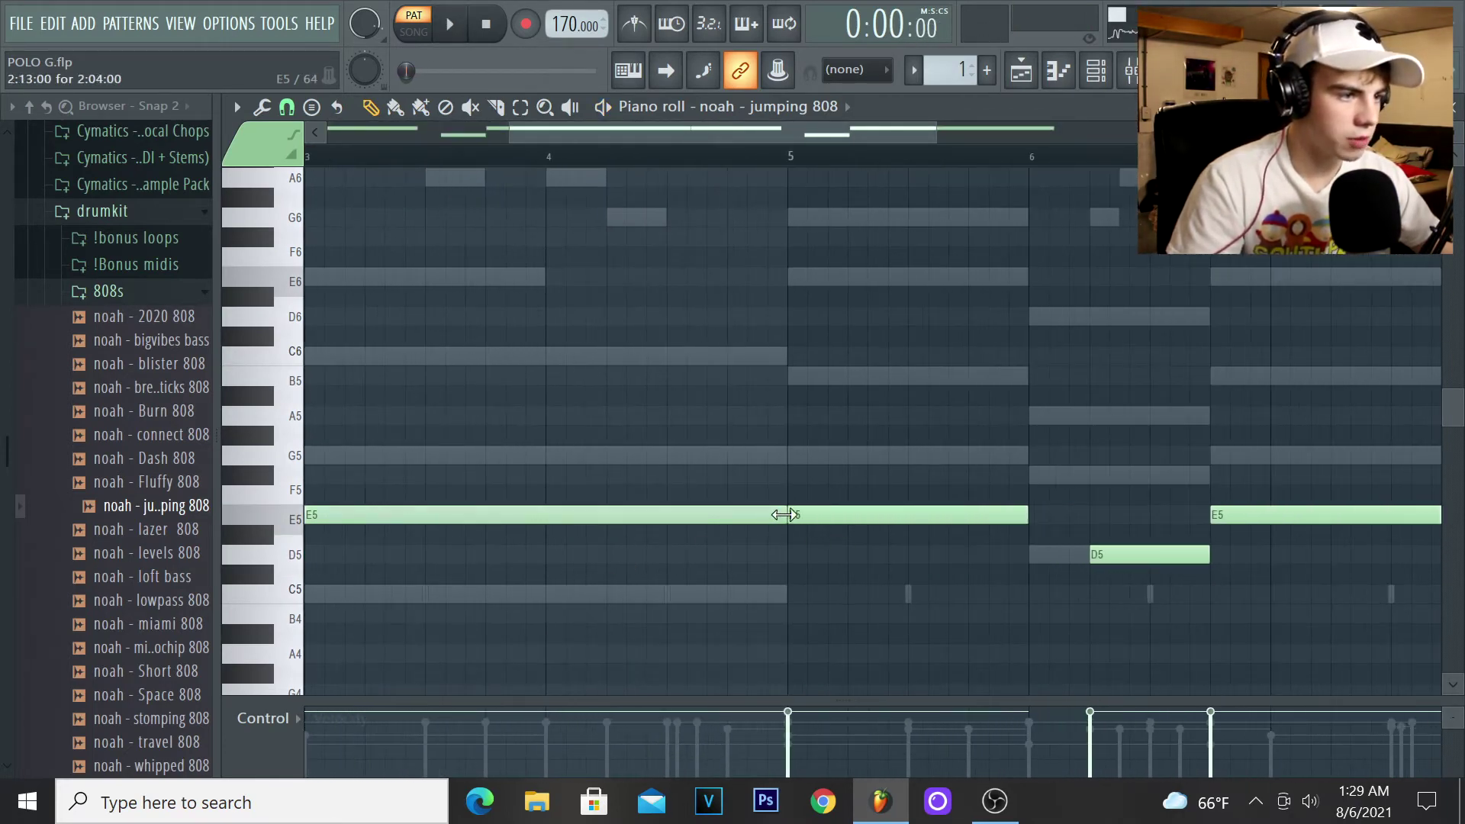
Shorten the long 808 E5 notes and fill the last beat of bars 4 and 8 with F#5 notes.
{"action": "mouse_move", "coordinate": [784, 514]}
{"action": "left_mouse_down"}
{"action": "mouse_move", "coordinate": [631, 515]}
{"action": "mouse_move", "coordinate": [1157, 452]}
{"action": "mouse_move", "coordinate": [1104, 473]}
{"action": "mouse_move", "coordinate": [1138, 478]}
{"action": "mouse_move", "coordinate": [793, 498]}
{"action": "left_mouse_up"}
{"action": "key", "text": "space"}
{"action": "left_click", "coordinate": [891, 470]}
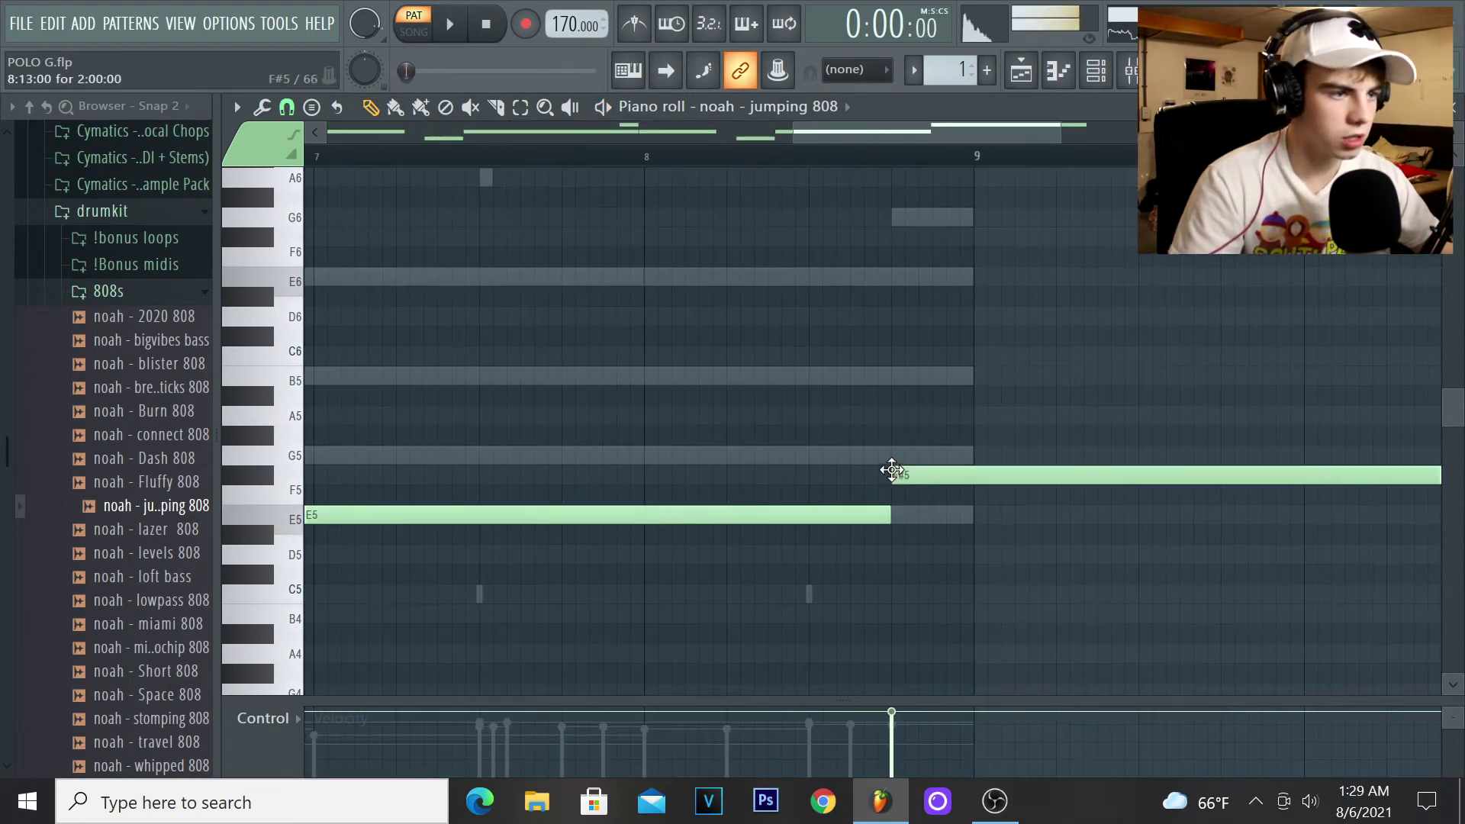
{"action": "key", "text": "space"}
{"action": "scroll", "coordinate": [1015, 463], "scroll_direction": "down", "scroll_amount": 3}
{"action": "left_click_drag", "start_coordinate": [1240, 476], "coordinate": [983, 510]}
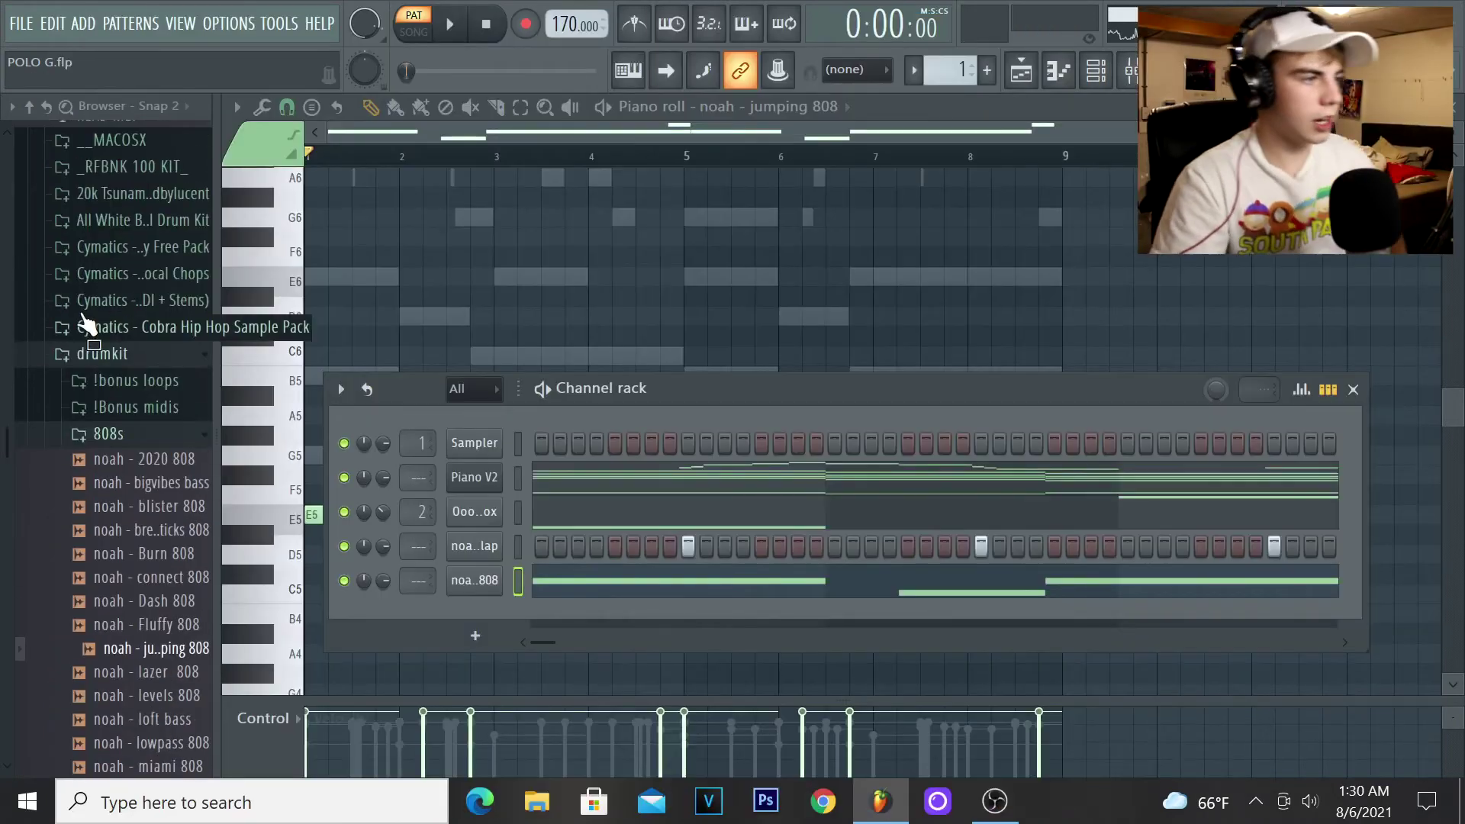
Load noah - besties hi hat as a new channel with every second step filled and open its piano roll.
{"action": "scroll", "coordinate": [123, 328], "scroll_direction": "up", "scroll_amount": 5}
{"action": "scroll", "coordinate": [129, 359], "scroll_direction": "down", "scroll_amount": 3}
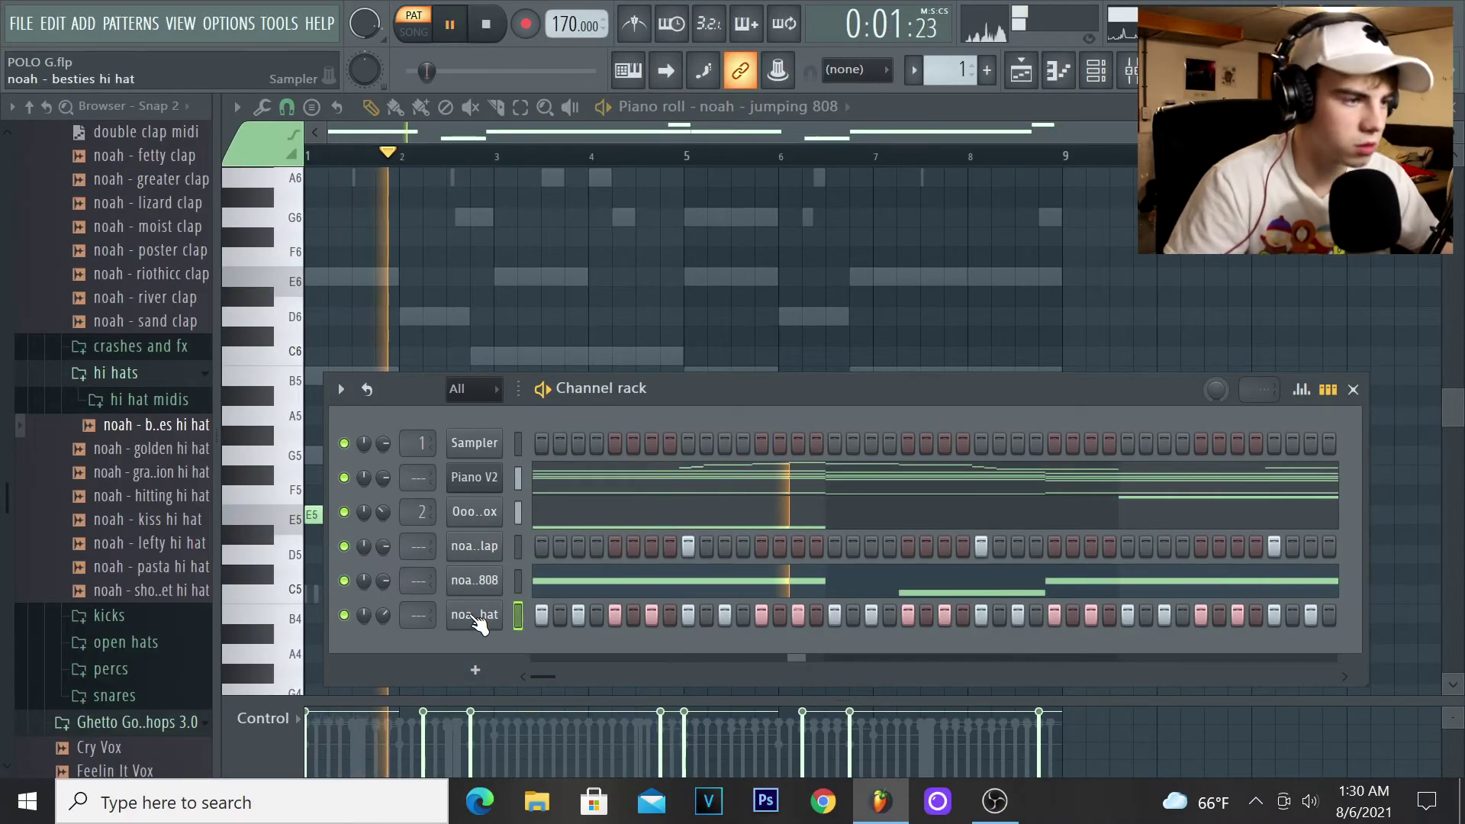
{"action": "key", "text": "space"}
{"action": "right_click", "coordinate": [475, 619]}
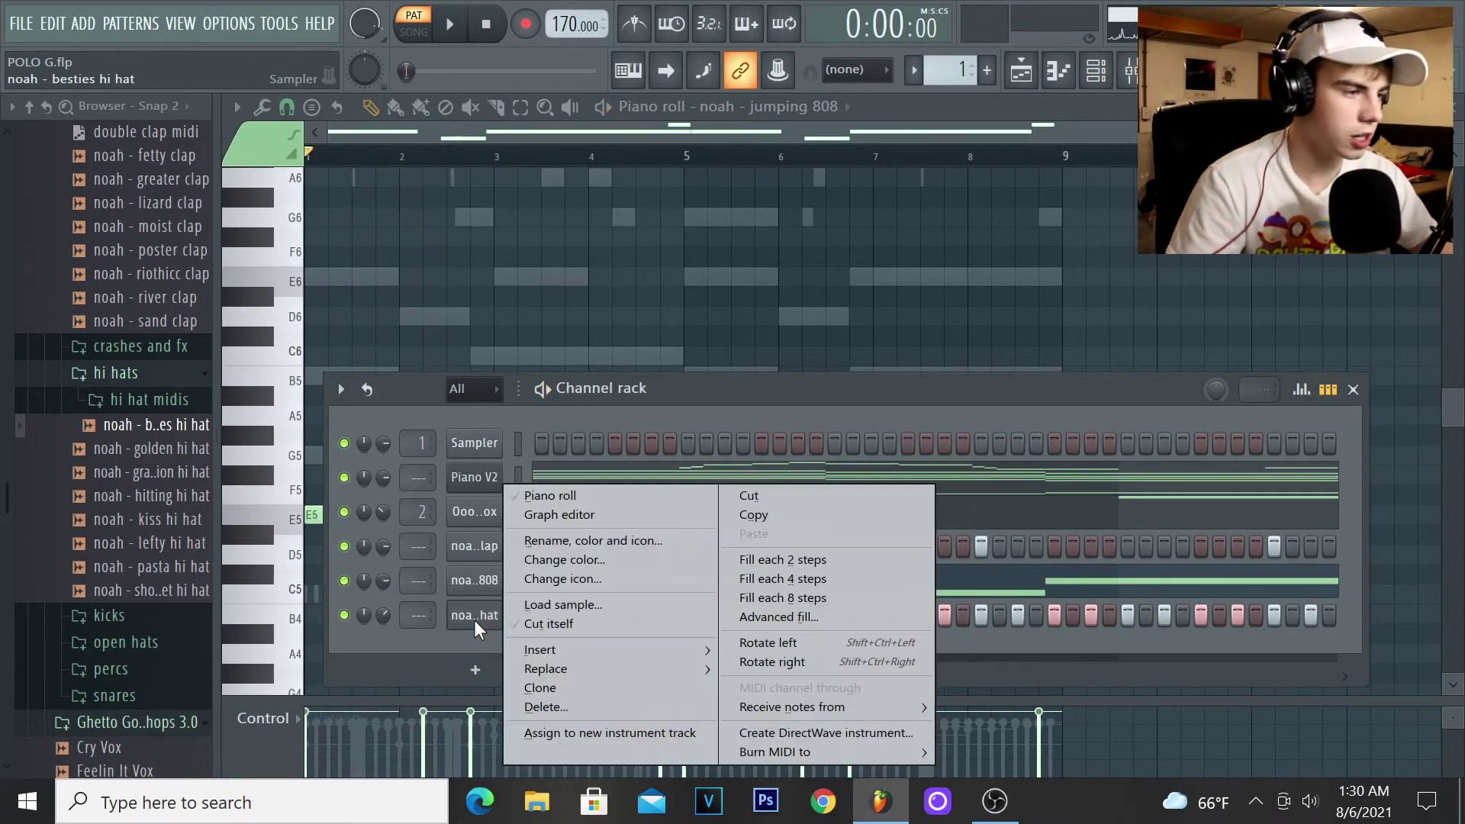
{"action": "left_click", "coordinate": [550, 496]}
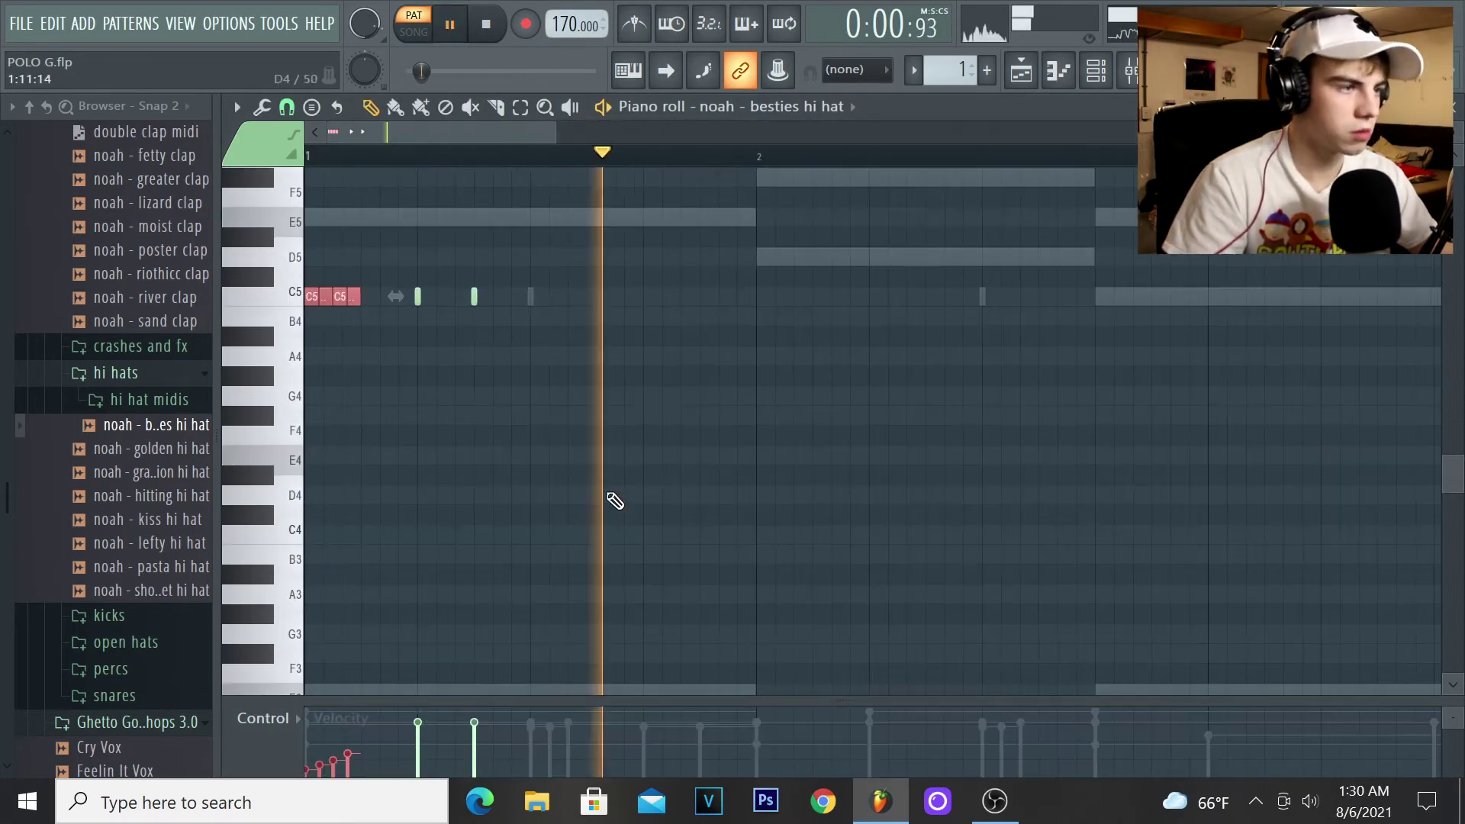
Try C5 hi-hat hits on beat 4 of bar 1 and within the first beat of bar 2.
{"action": "key", "text": "space"}
{"action": "key", "text": "space"}
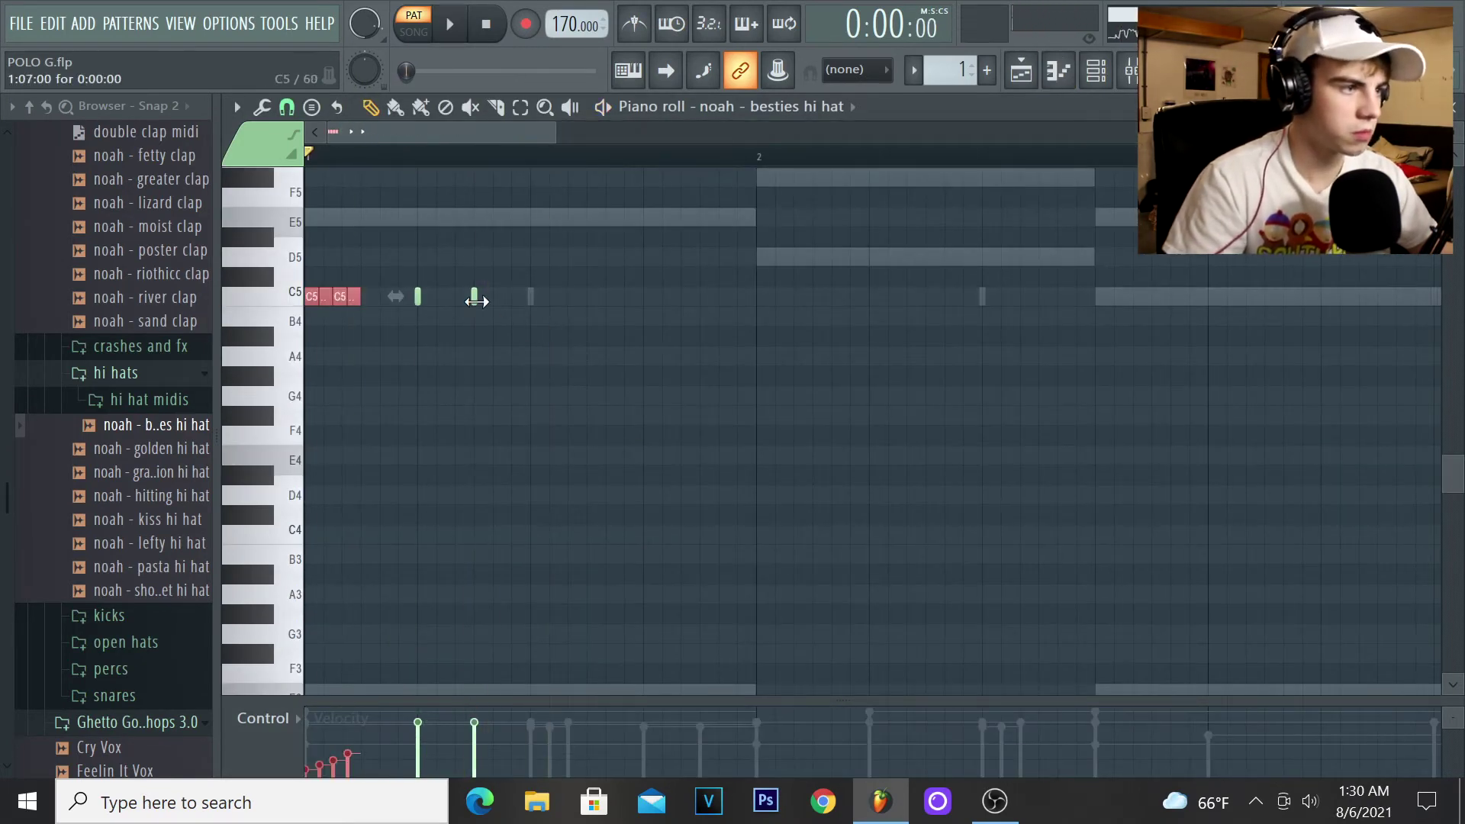
{"action": "left_click", "coordinate": [587, 298]}
{"action": "left_click_drag", "start_coordinate": [587, 299], "coordinate": [644, 298]}
{"action": "key", "text": "space"}
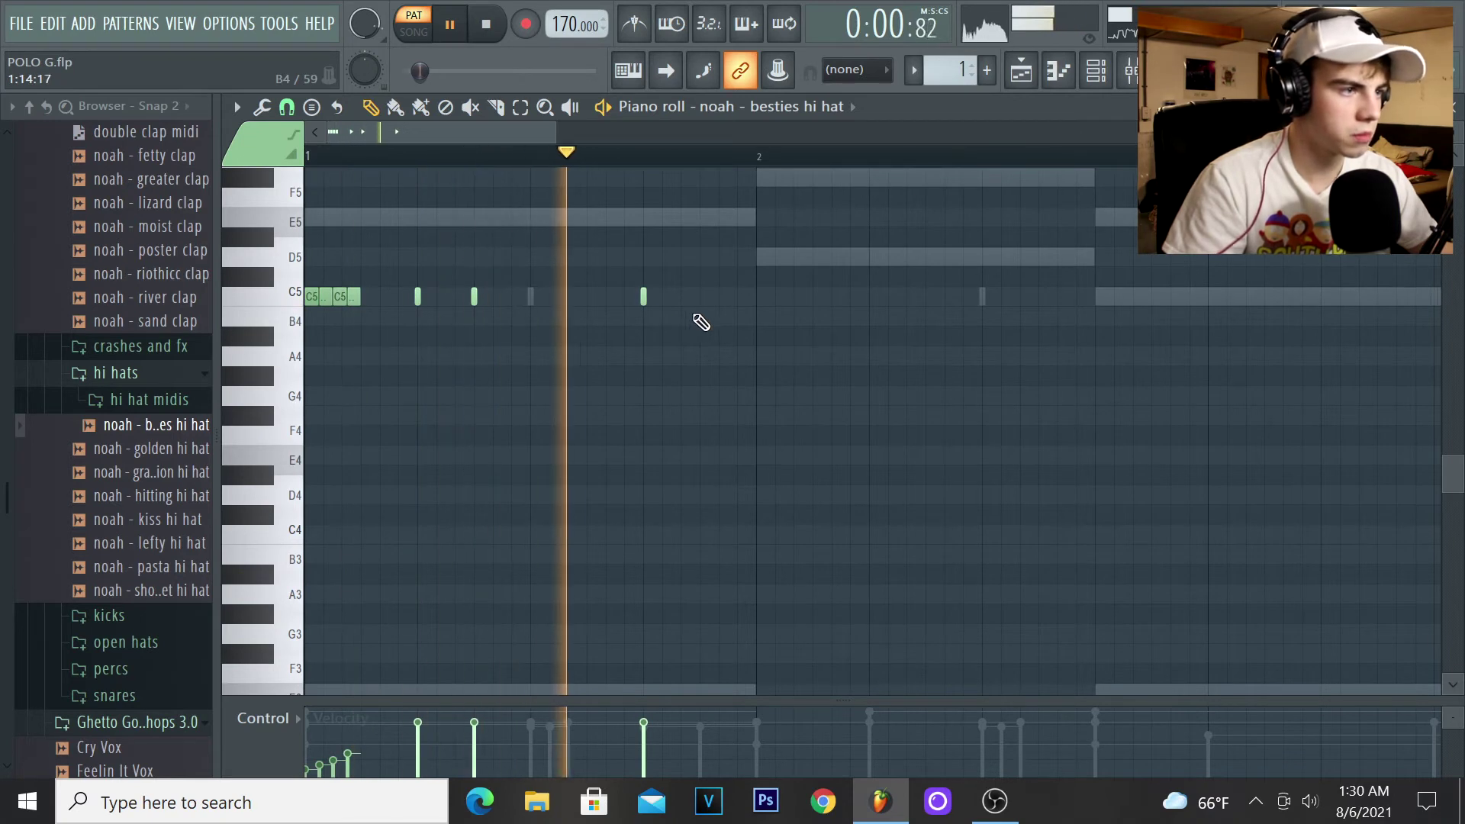
{"action": "left_click", "coordinate": [757, 297]}
{"action": "left_click", "coordinate": [793, 298]}
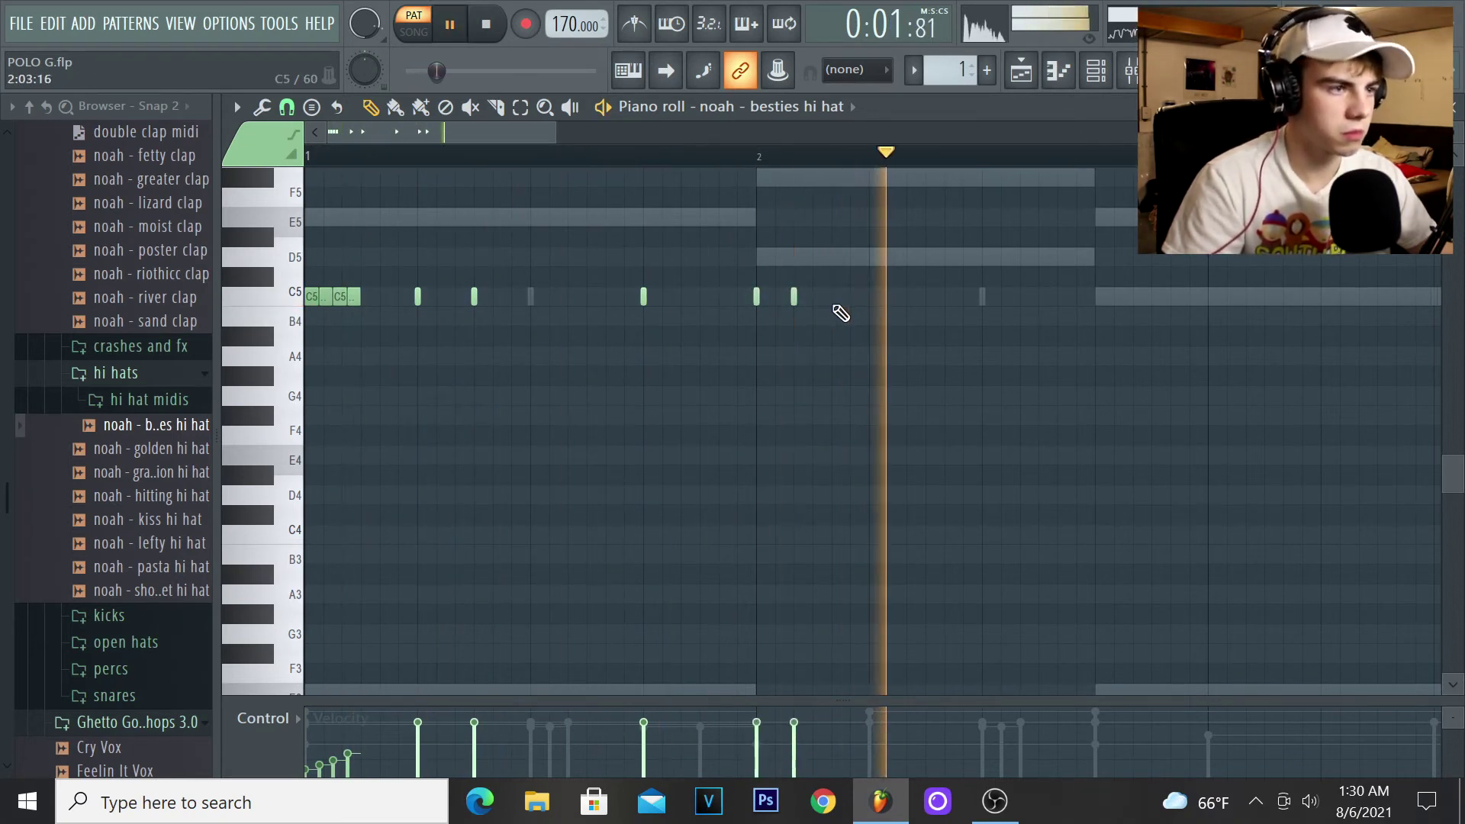
Try a different spacing for the hi-hat hits in the opening beat of bar 2, removing the middle hit.
{"action": "key", "text": "space"}
{"action": "left_click", "coordinate": [839, 299]}
{"action": "key", "text": "space"}
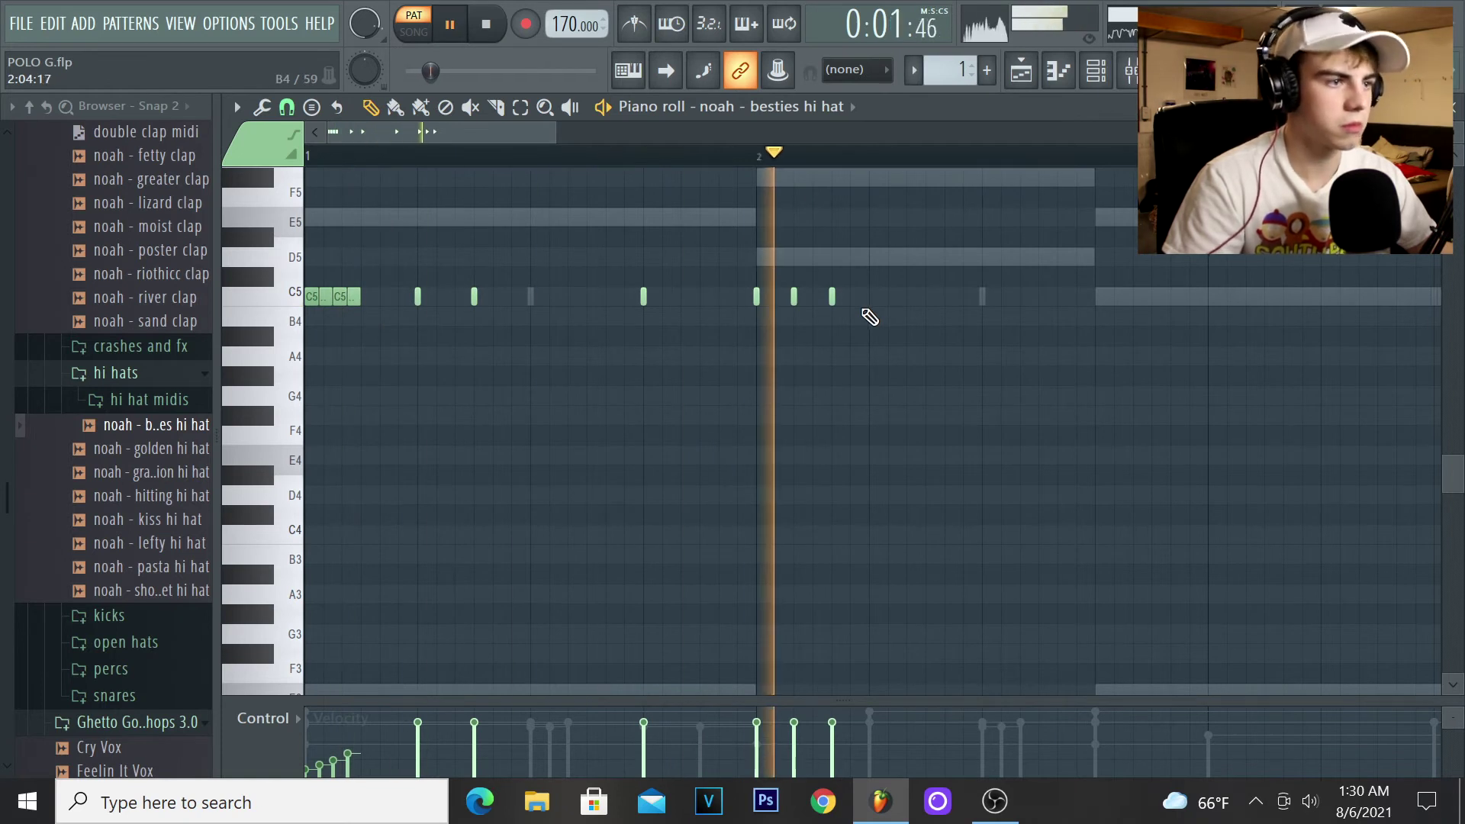
{"action": "key", "text": "space"}
{"action": "right_click", "coordinate": [795, 301]}
{"action": "key", "text": "space"}
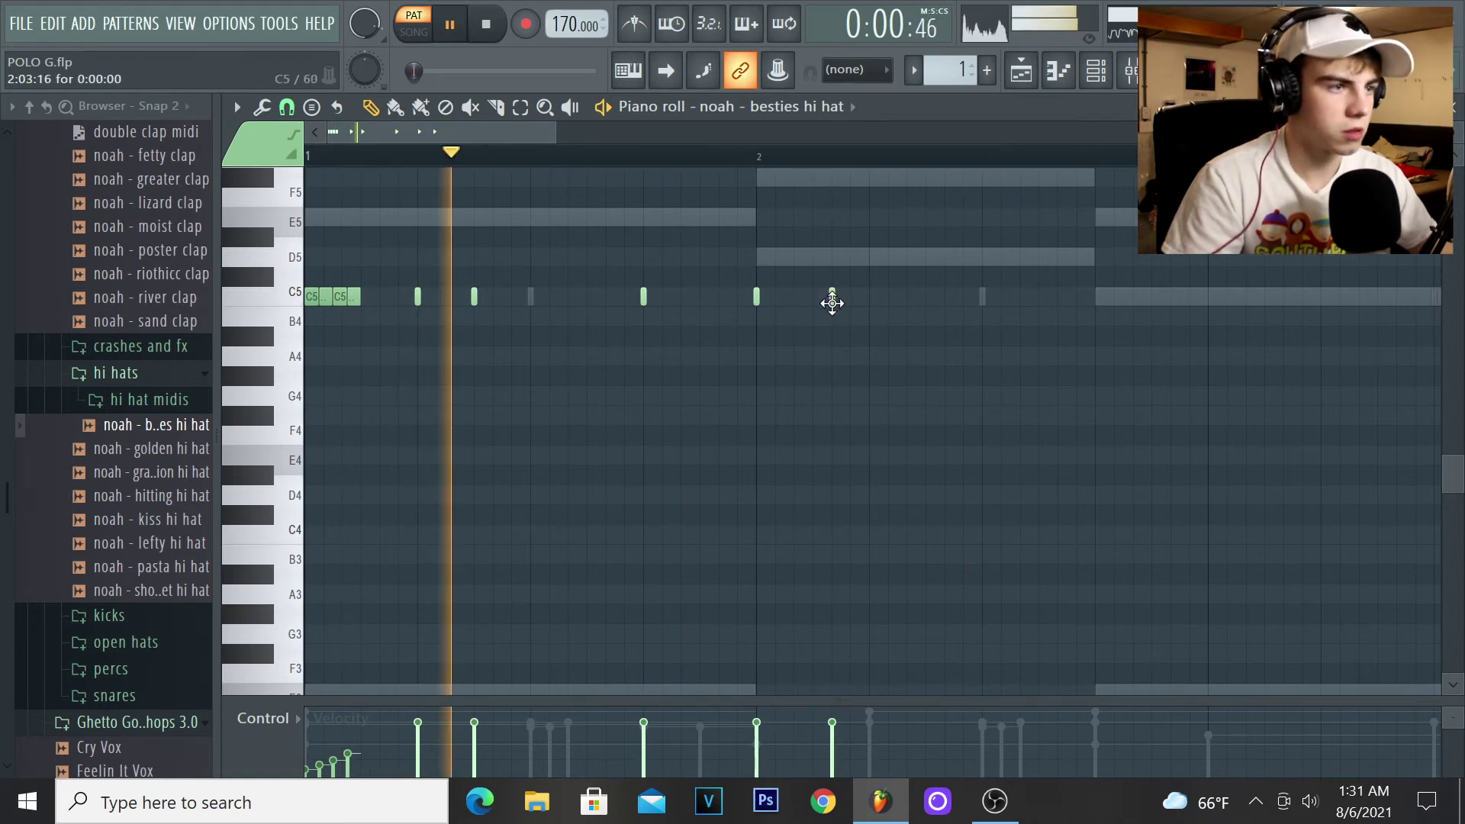
{"action": "left_click_drag", "start_coordinate": [831, 303], "coordinate": [808, 307]}
{"action": "key", "text": "space"}
Try a quick run of C5 hi-hat hits at the end of bar 2 leading into bar 3.
{"action": "scroll", "coordinate": [1033, 308], "scroll_direction": "up", "scroll_amount": 2}
{"action": "scroll", "coordinate": [1164, 314], "scroll_direction": "up", "scroll_amount": 1}
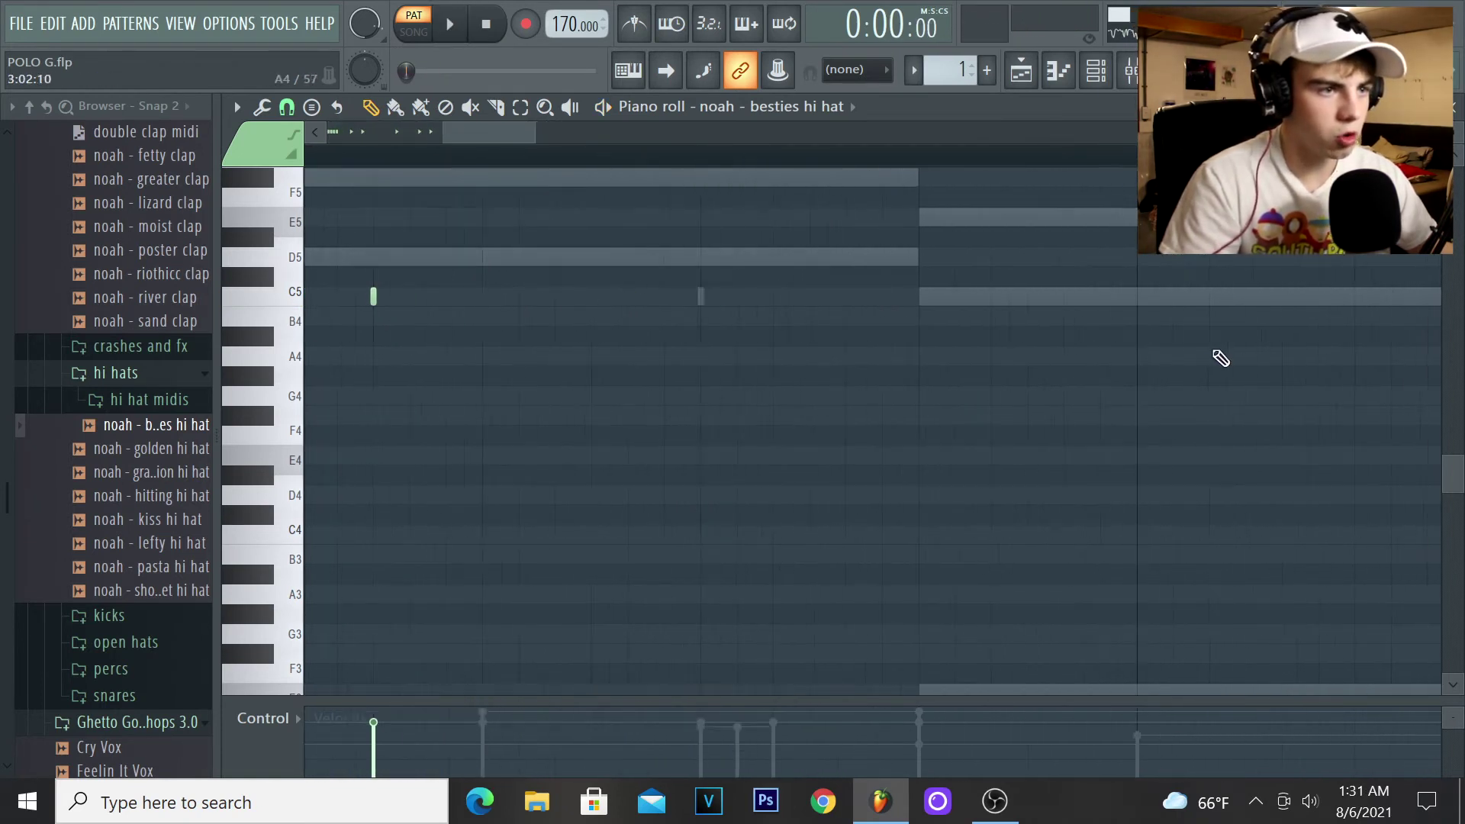
{"action": "left_click", "coordinate": [1118, 293]}
{"action": "left_click", "coordinate": [1072, 293]}
{"action": "left_click", "coordinate": [1026, 296]}
{"action": "left_click", "coordinate": [979, 296]}
{"action": "key", "text": "space"}
{"action": "scroll", "coordinate": [846, 376], "scroll_direction": "down", "scroll_amount": 3}
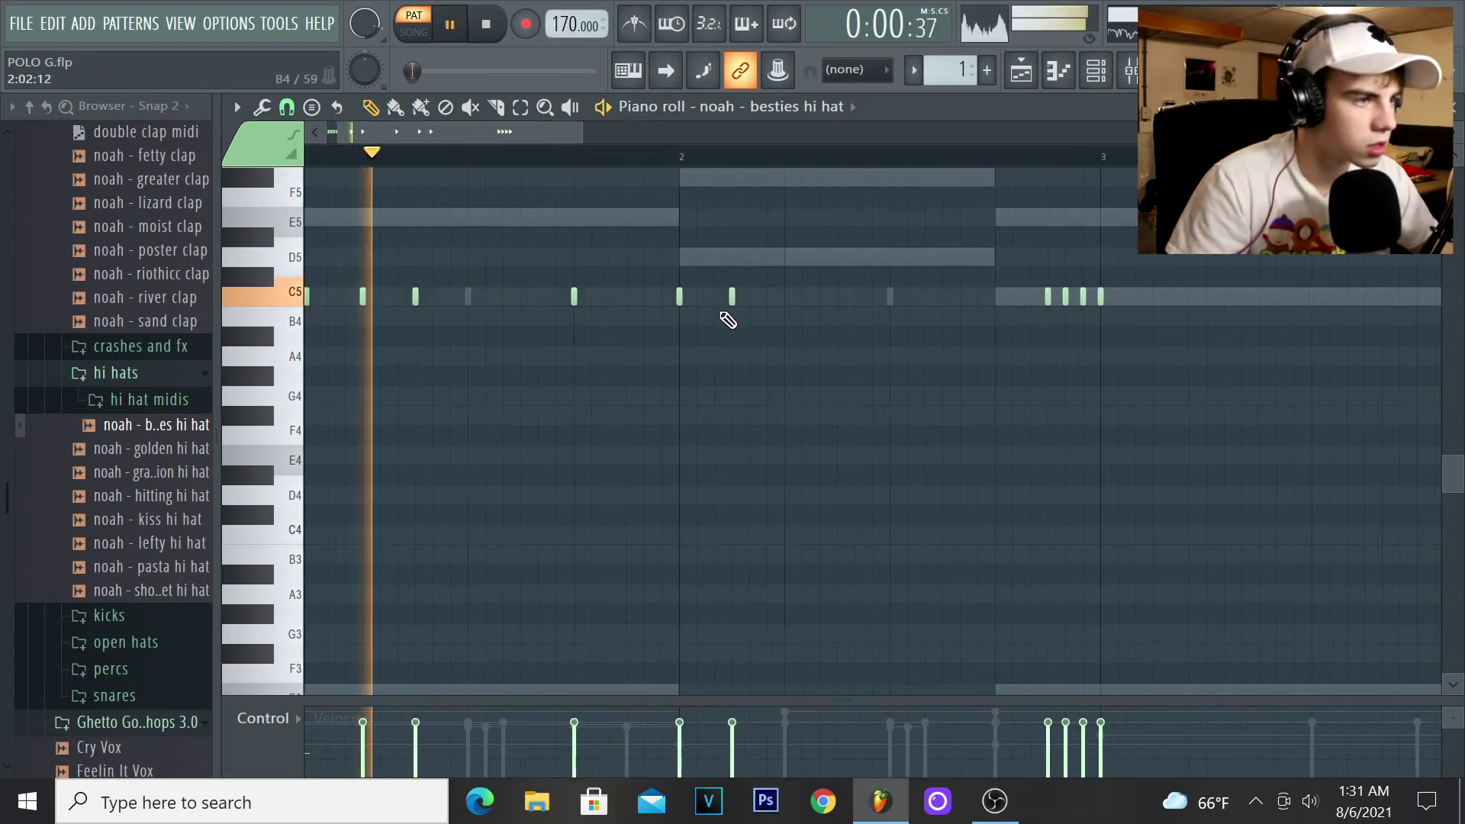
{"action": "key", "text": "space"}
{"action": "scroll", "coordinate": [726, 317], "scroll_direction": "up", "scroll_amount": 3}
{"action": "scroll", "coordinate": [634, 332], "scroll_direction": "down", "scroll_amount": 4}
{"action": "scroll", "coordinate": [324, 361], "scroll_direction": "up", "scroll_amount": 1}
{"action": "scroll", "coordinate": [329, 360], "scroll_direction": "up", "scroll_amount": 2}
{"action": "scroll", "coordinate": [349, 356], "scroll_direction": "down", "scroll_amount": 4}
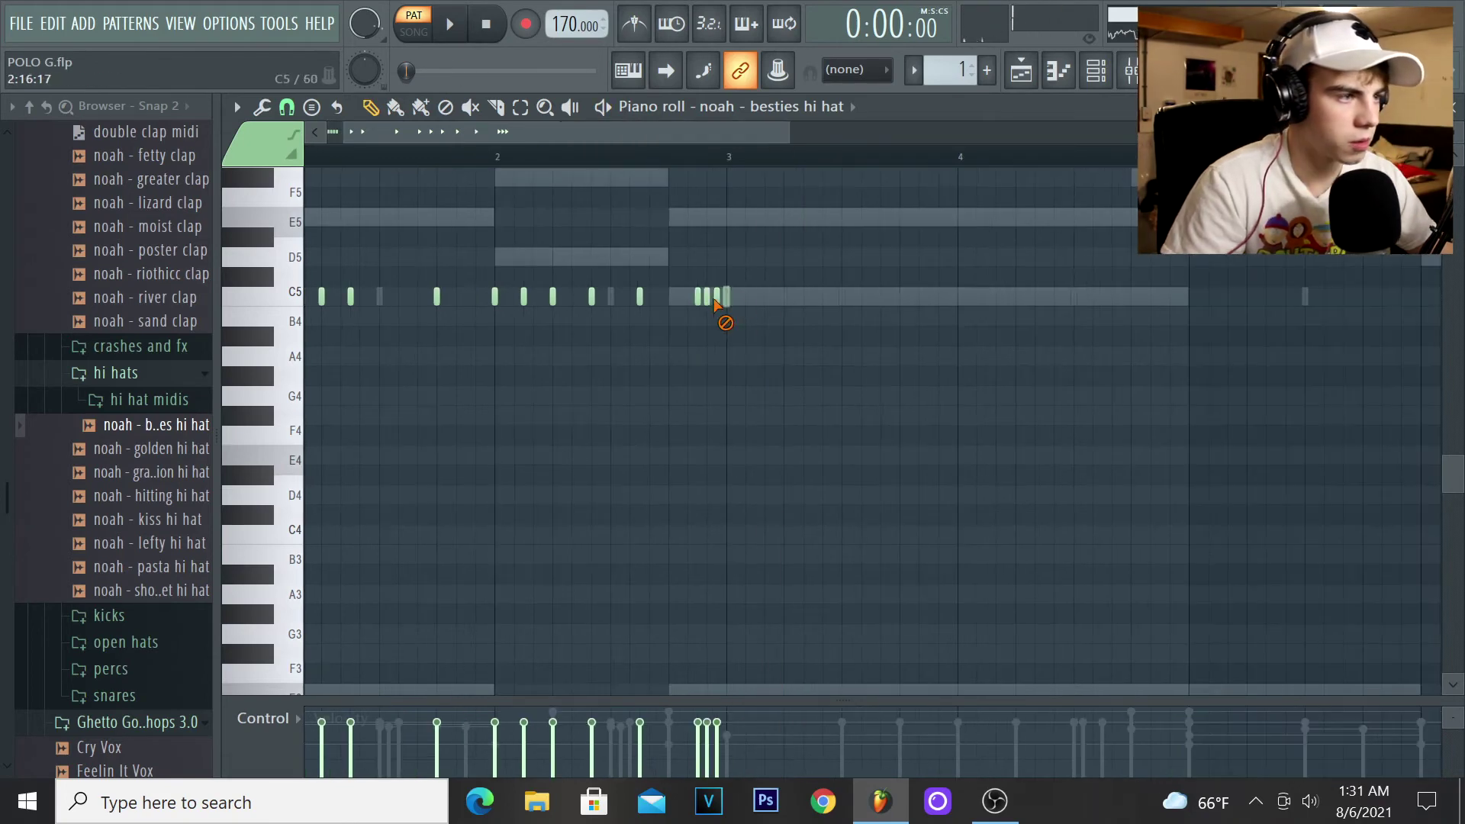
Clear the hi-hat pattern and rebuild it with a hit every four steps and a rising four-note C5 roll opening bar 1.
{"action": "key", "text": "ctrl+a"}
{"action": "key", "text": "Delete"}
{"action": "left_click", "coordinate": [1096, 70]}
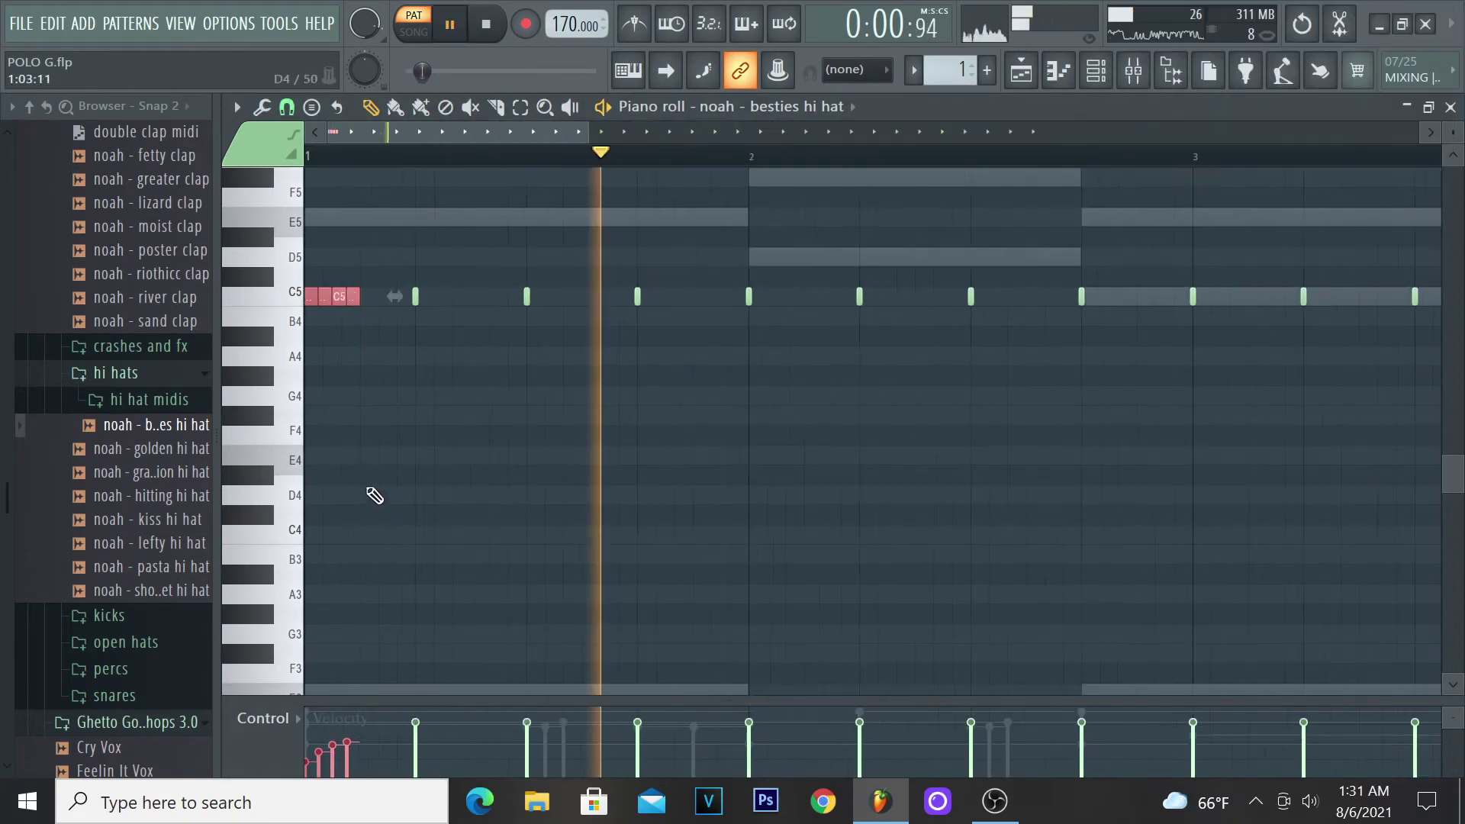
{"action": "key", "text": "ctrl+space"}
{"action": "scroll", "coordinate": [380, 360], "scroll_direction": "up", "scroll_amount": 3}
Add a hi-hat hit midway between beats 2 and 3 of bar 1 and vary the pattern through bar 8, repeating the roll at bar 5.
{"action": "left_click", "coordinate": [572, 301]}
{"action": "key", "text": "space"}
{"action": "right_click", "coordinate": [595, 299]}
{"action": "key", "text": "space"}
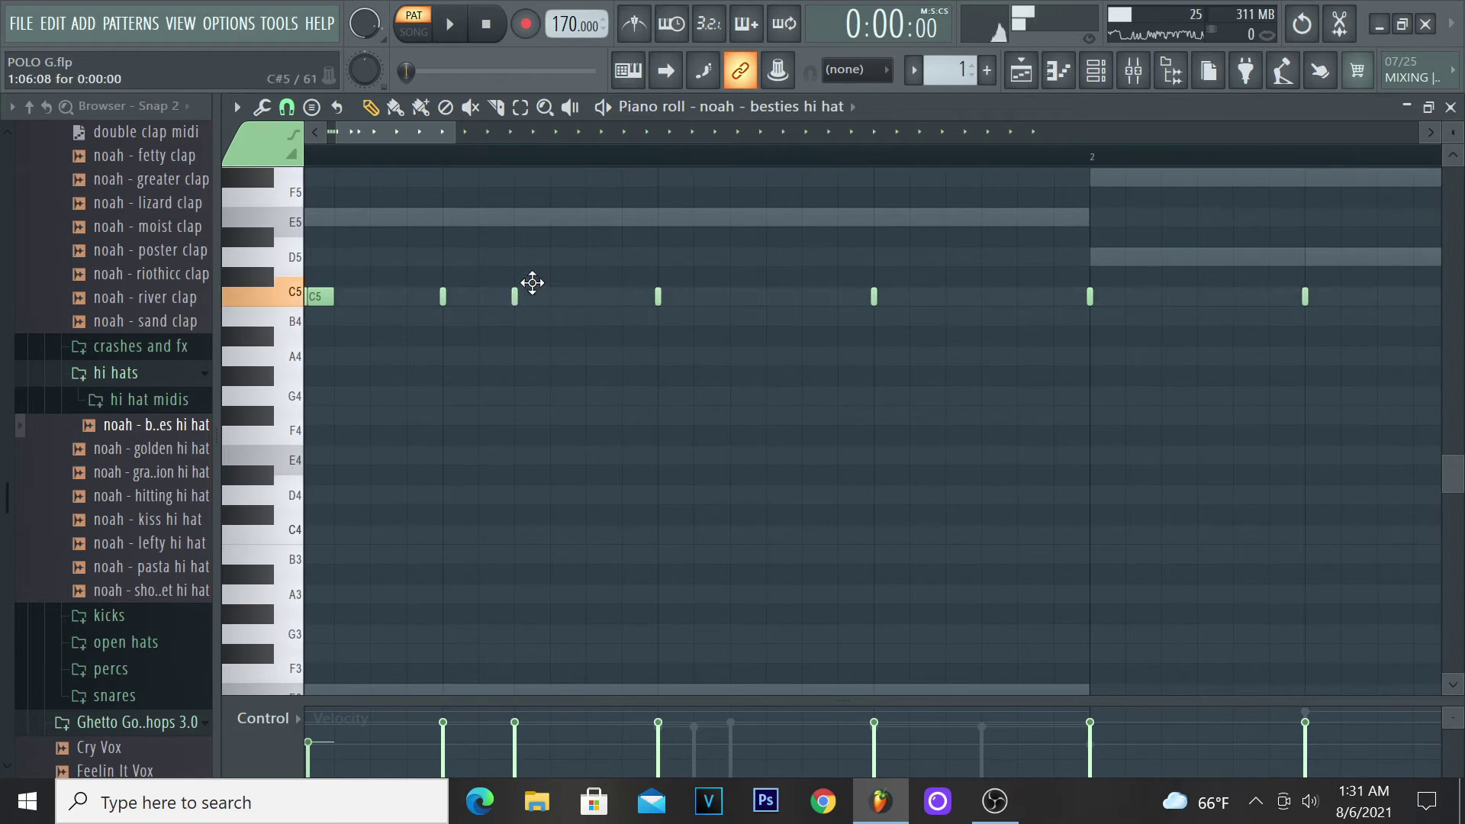
{"action": "left_click", "coordinate": [552, 296]}
{"action": "key", "text": "space"}
{"action": "scroll", "coordinate": [475, 331], "scroll_direction": "down", "scroll_amount": 3}
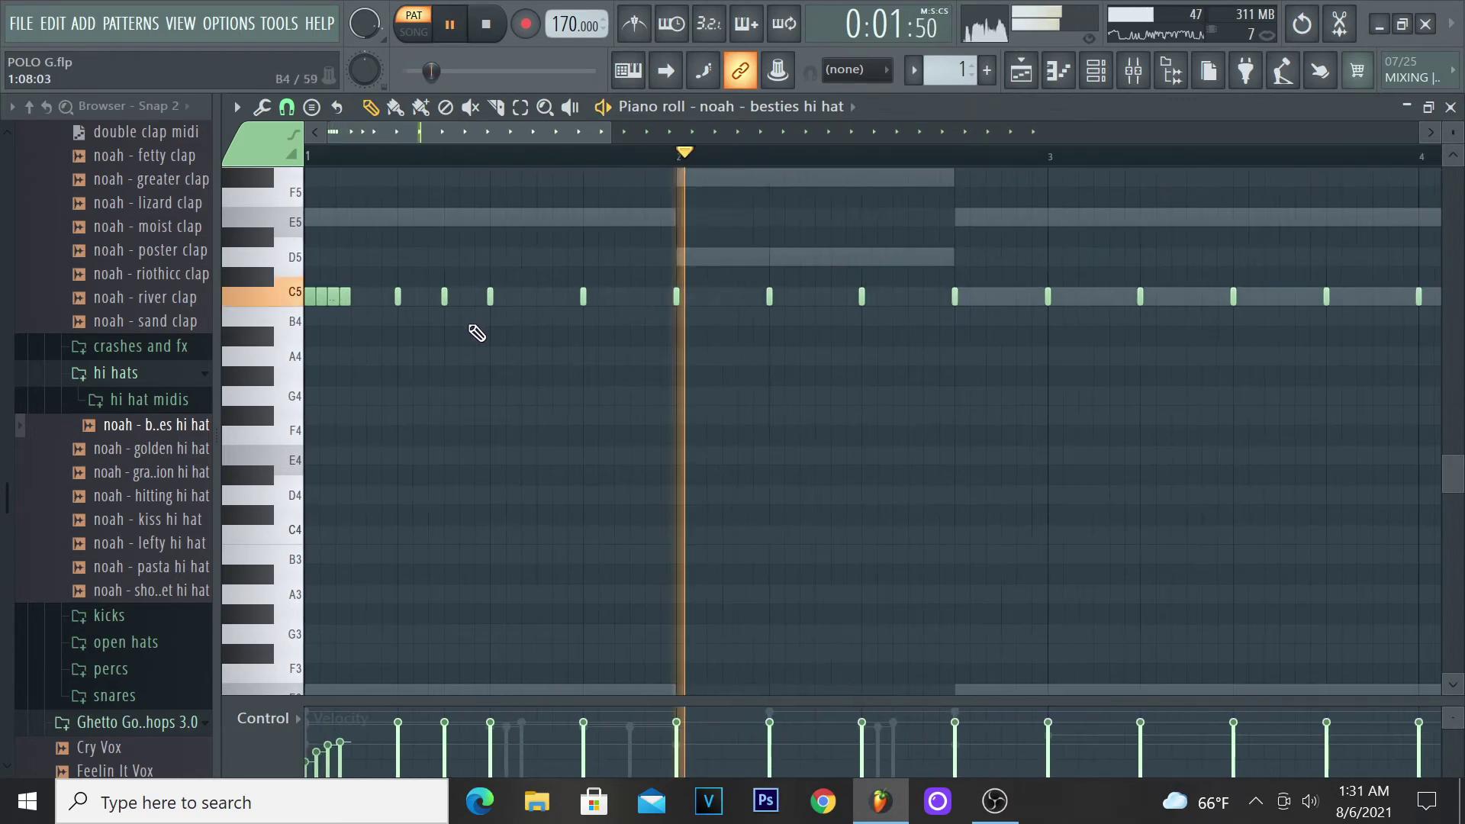
{"action": "scroll", "coordinate": [742, 340], "scroll_direction": "down", "scroll_amount": 2}
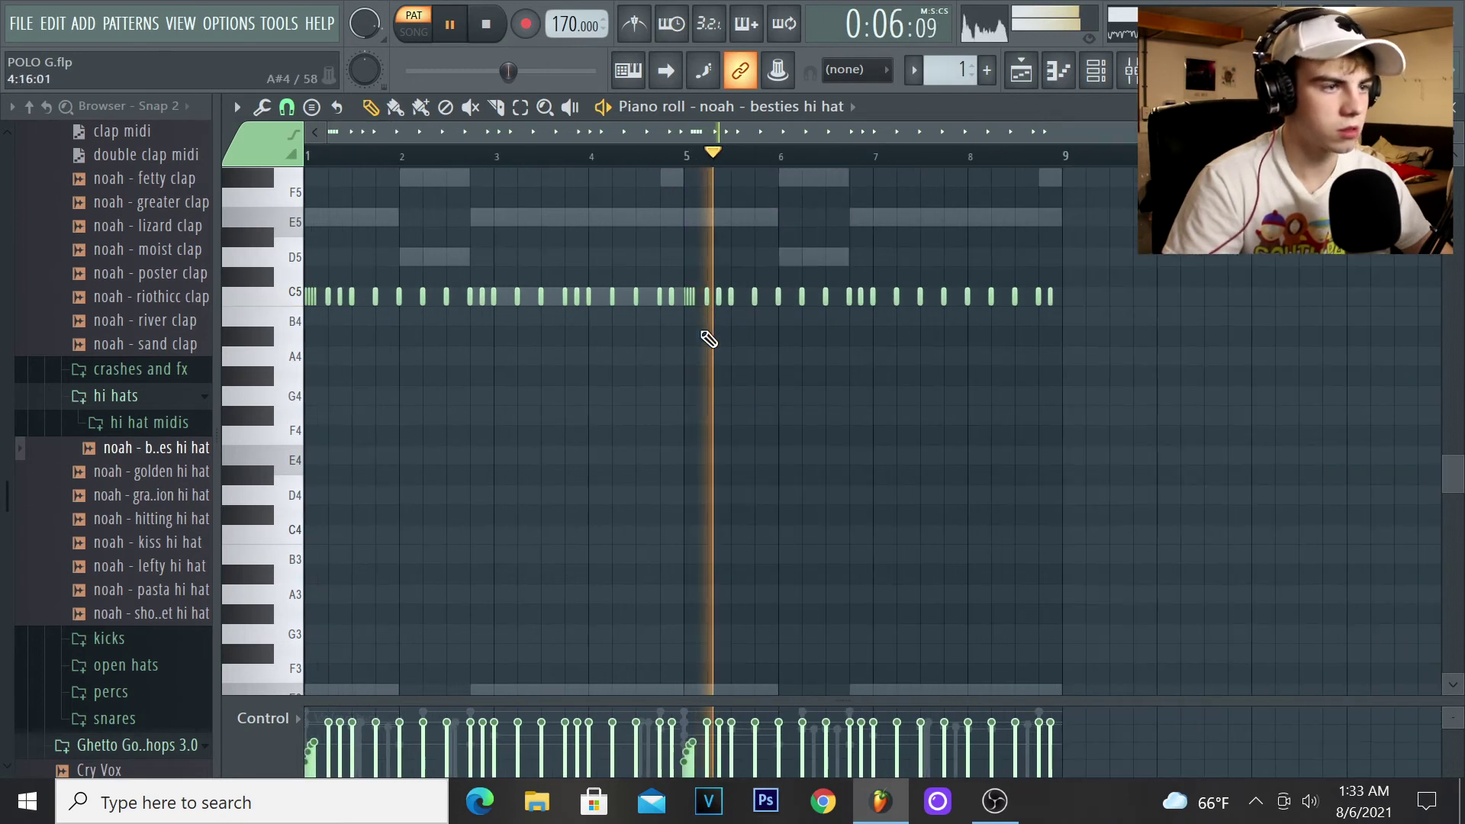
{"action": "scroll", "coordinate": [958, 337], "scroll_direction": "up", "scroll_amount": 4}
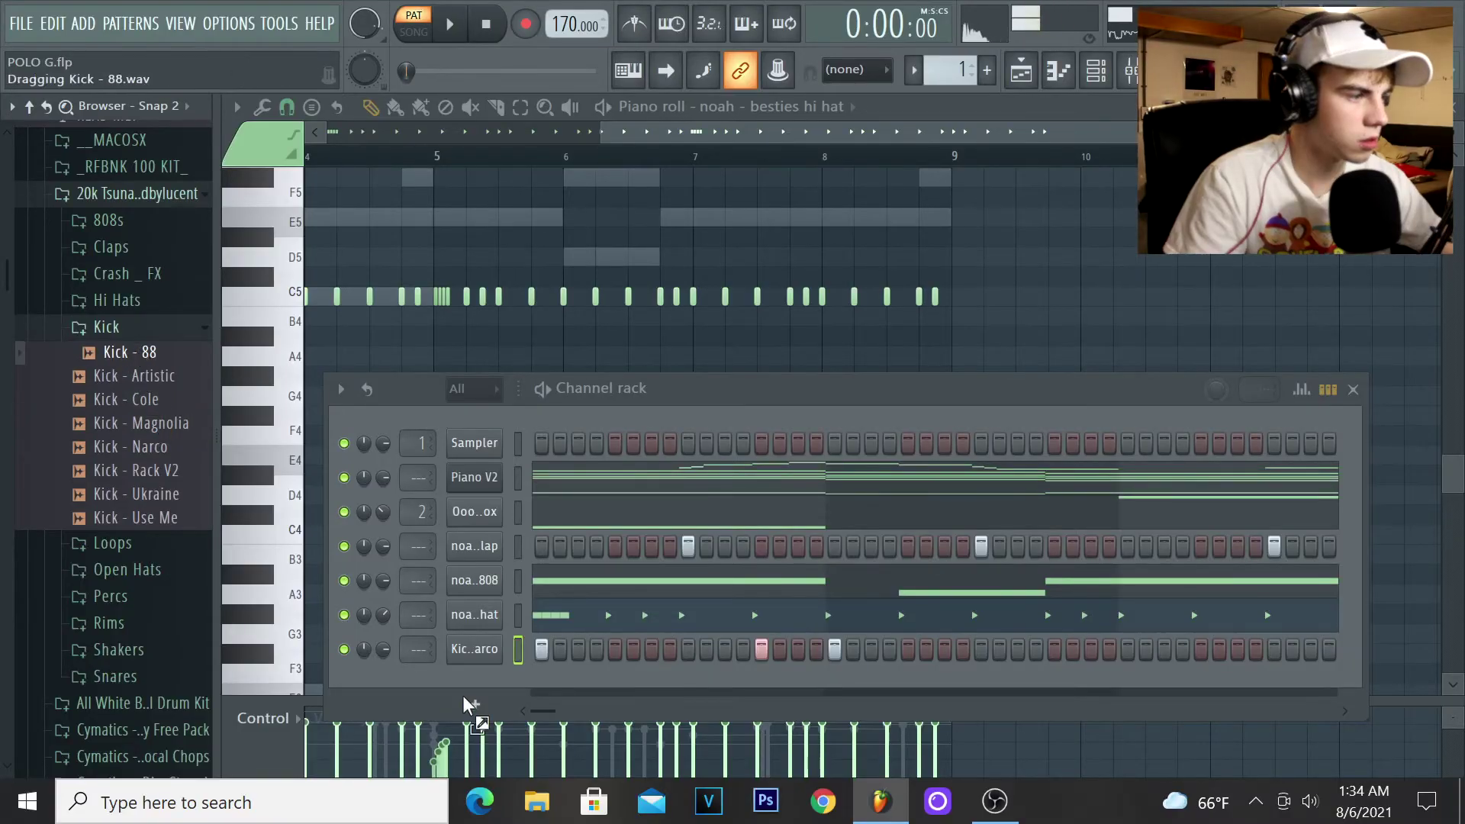
Replace the kick channel's sample with Kick - Use Me and play the pattern.
{"action": "left_click_drag", "start_coordinate": [473, 657], "coordinate": [454, 649]}
{"action": "left_click", "coordinate": [142, 503]}
{"action": "key", "text": "space"}
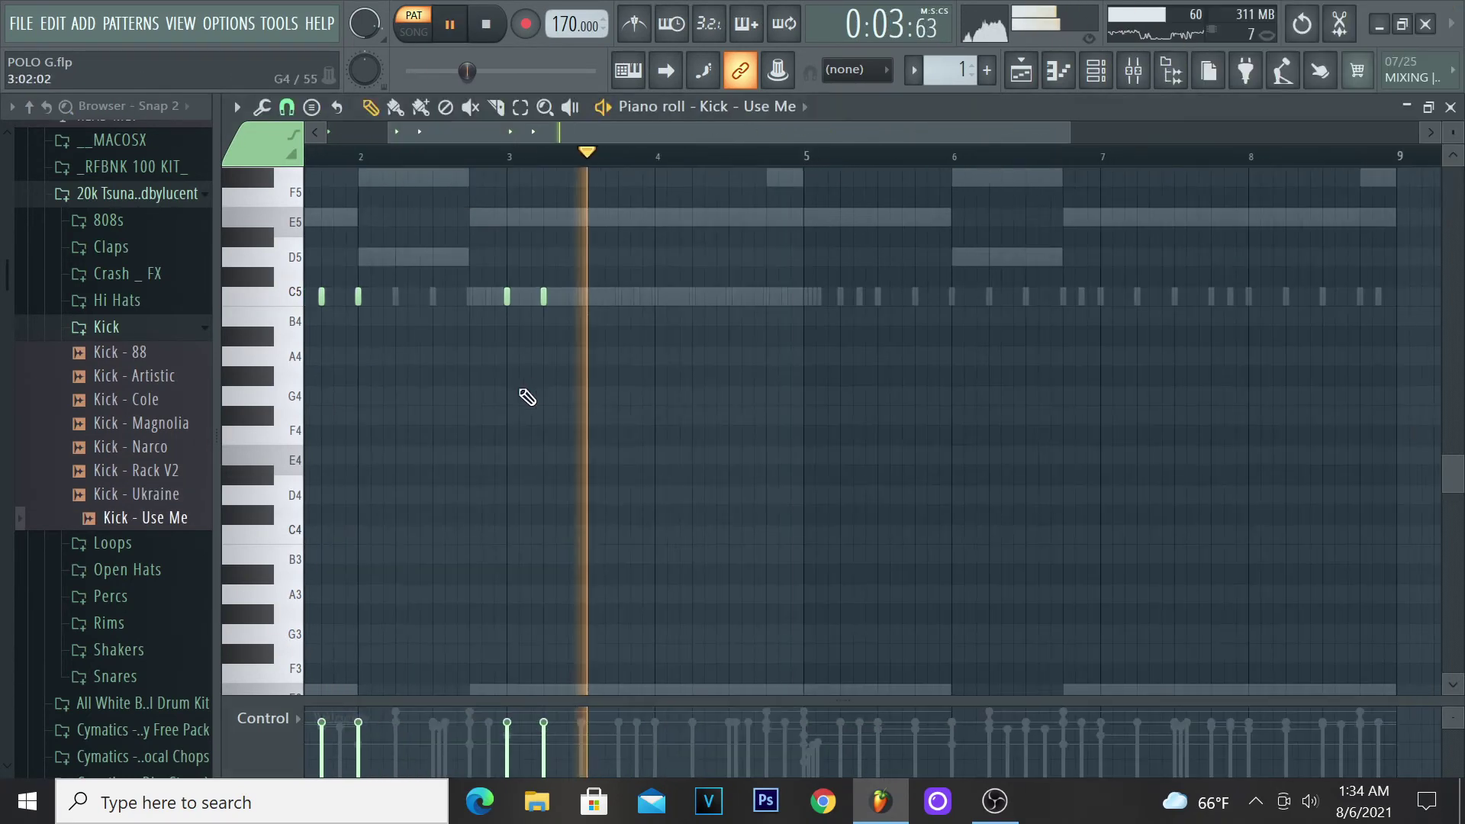
Extend the C5 kick pattern in its piano roll through the start of bar 5, including a hit on beat 1 of bar 4.
{"action": "left_click_drag", "start_coordinate": [554, 381], "coordinate": [772, 300]}
{"action": "scroll", "coordinate": [644, 419], "scroll_direction": "down", "scroll_amount": 3}
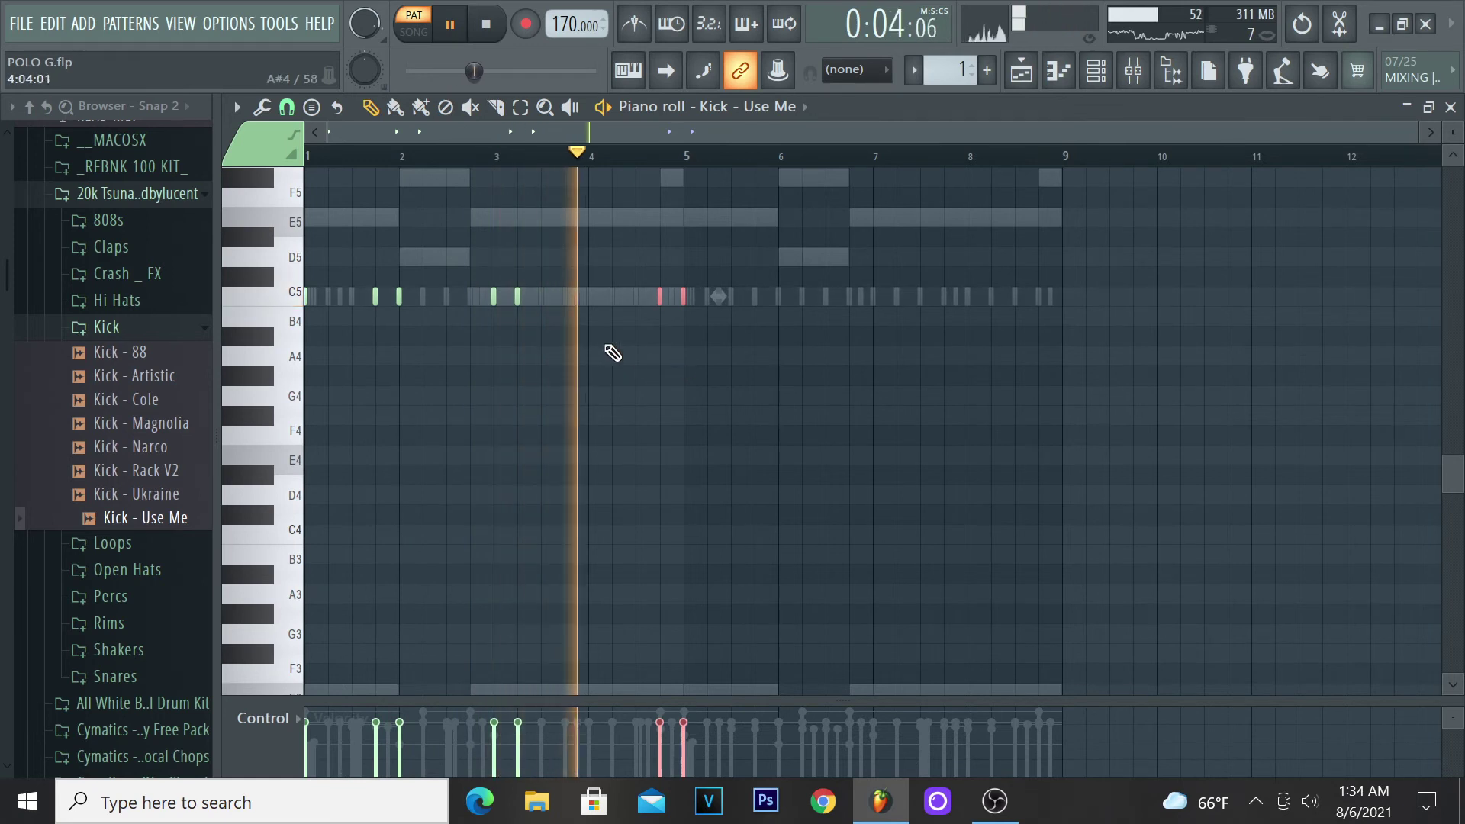
{"action": "scroll", "coordinate": [598, 343], "scroll_direction": "up", "scroll_amount": 3}
{"action": "left_click", "coordinate": [599, 297]}
{"action": "scroll", "coordinate": [589, 361], "scroll_direction": "down", "scroll_amount": 3}
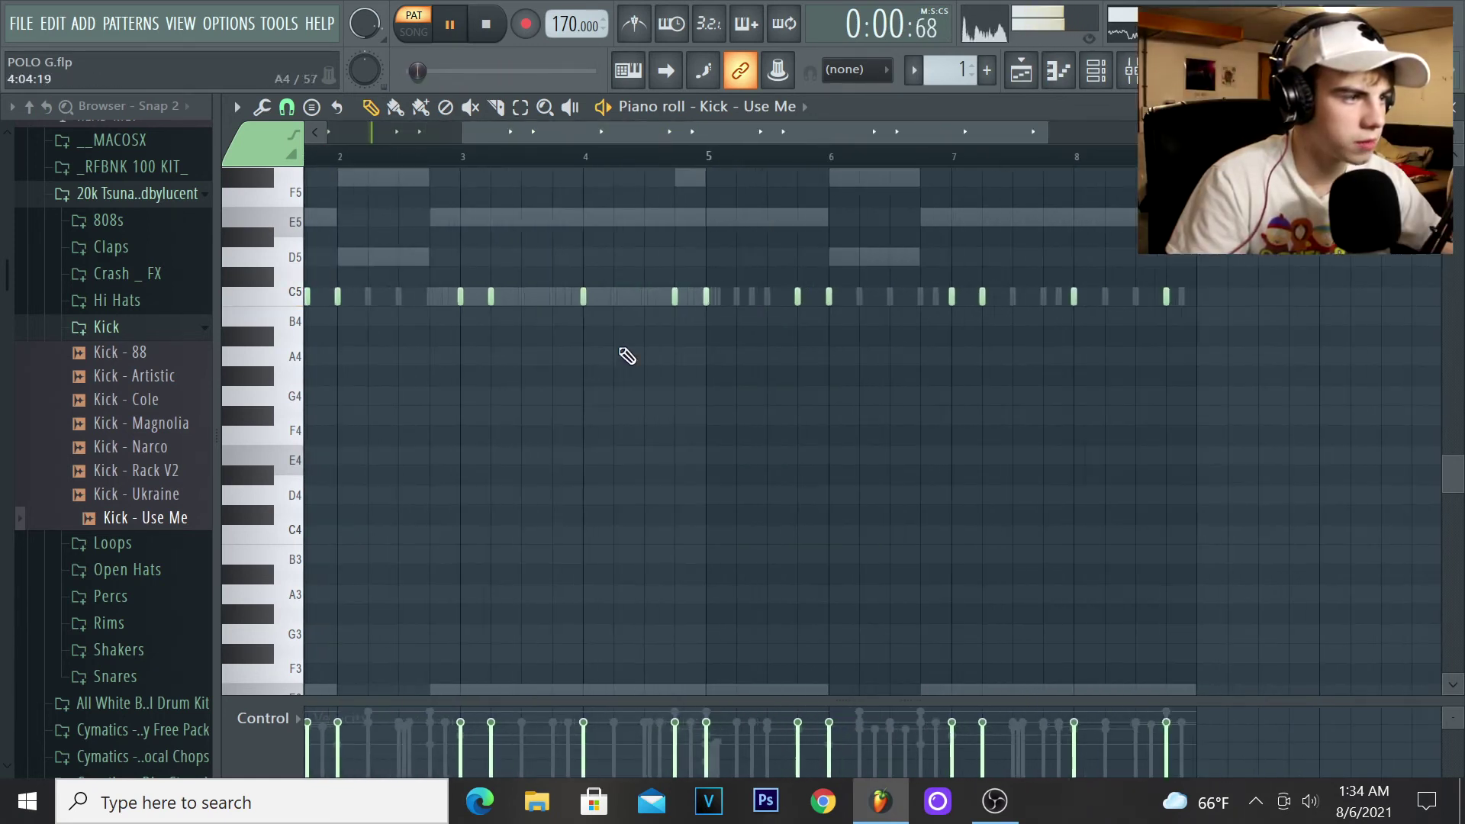
Repeat the four-bar kick pattern across bars 5 to 8 and play it back.
{"action": "left_click", "coordinate": [826, 297]}
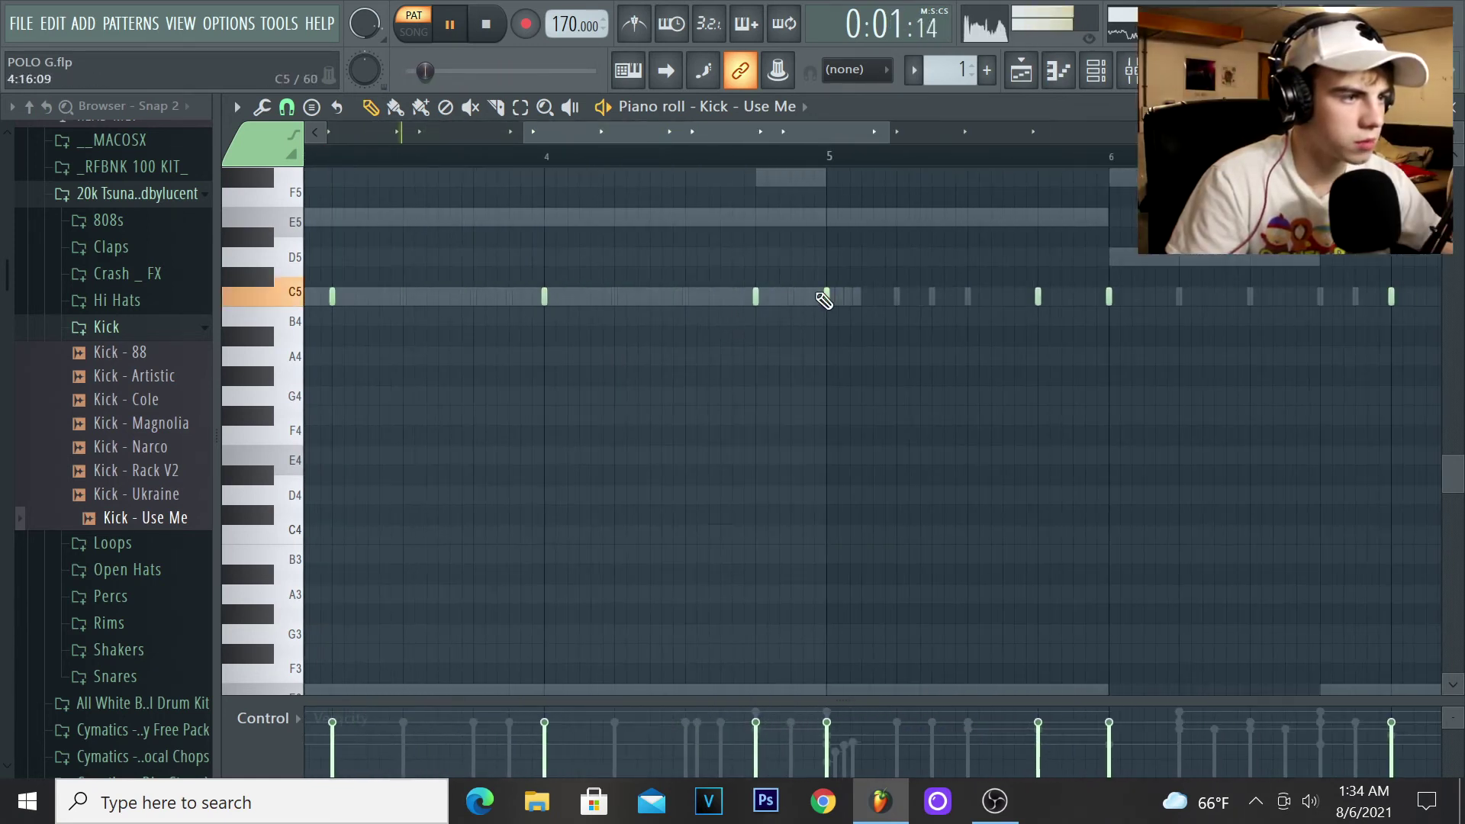
{"action": "scroll", "coordinate": [656, 367], "scroll_direction": "down", "scroll_amount": 3}
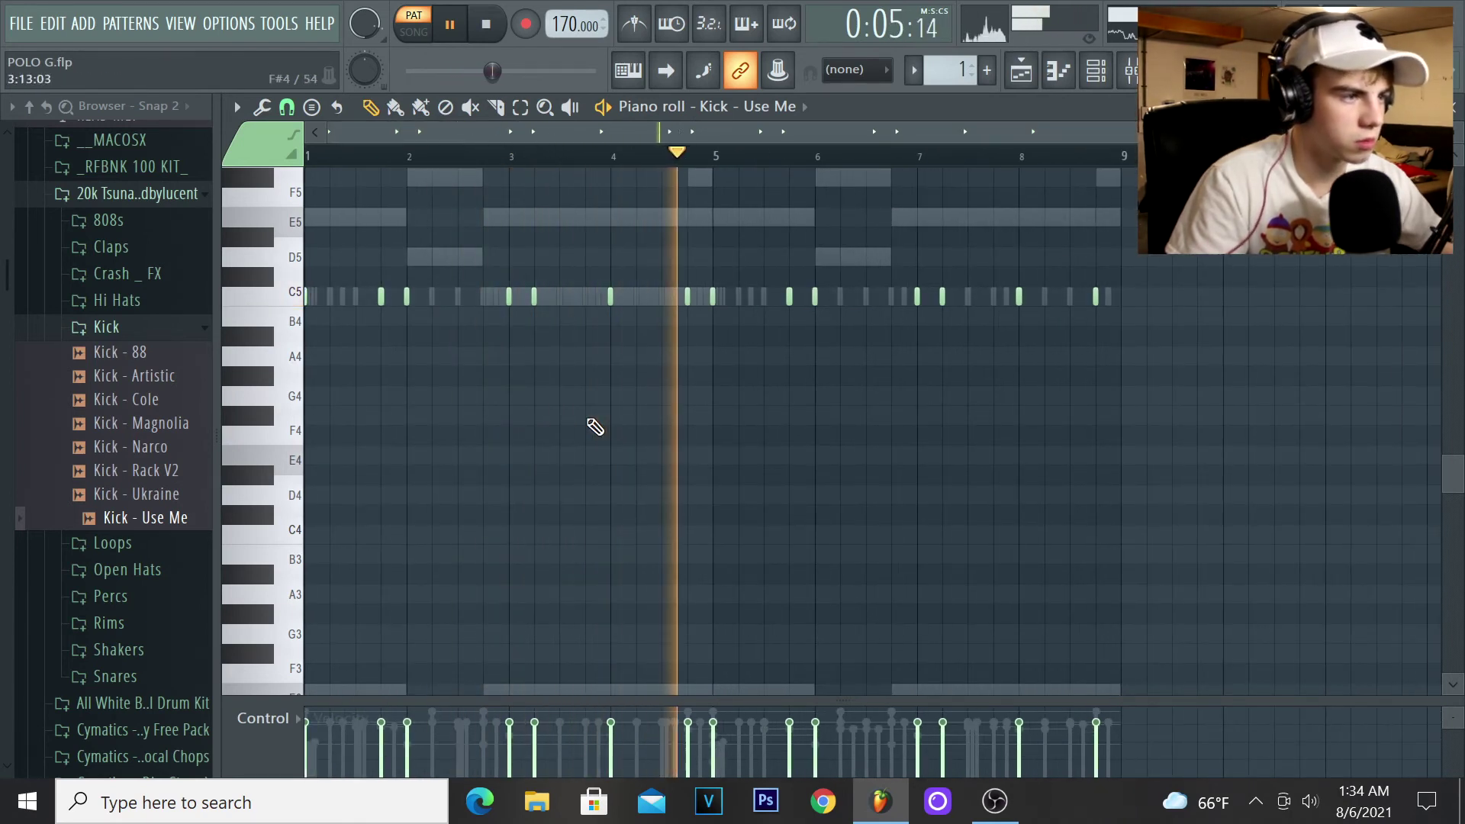
{"action": "scroll", "coordinate": [799, 408], "scroll_direction": "up", "scroll_amount": 2}
{"action": "scroll", "coordinate": [839, 413], "scroll_direction": "down", "scroll_amount": 2}
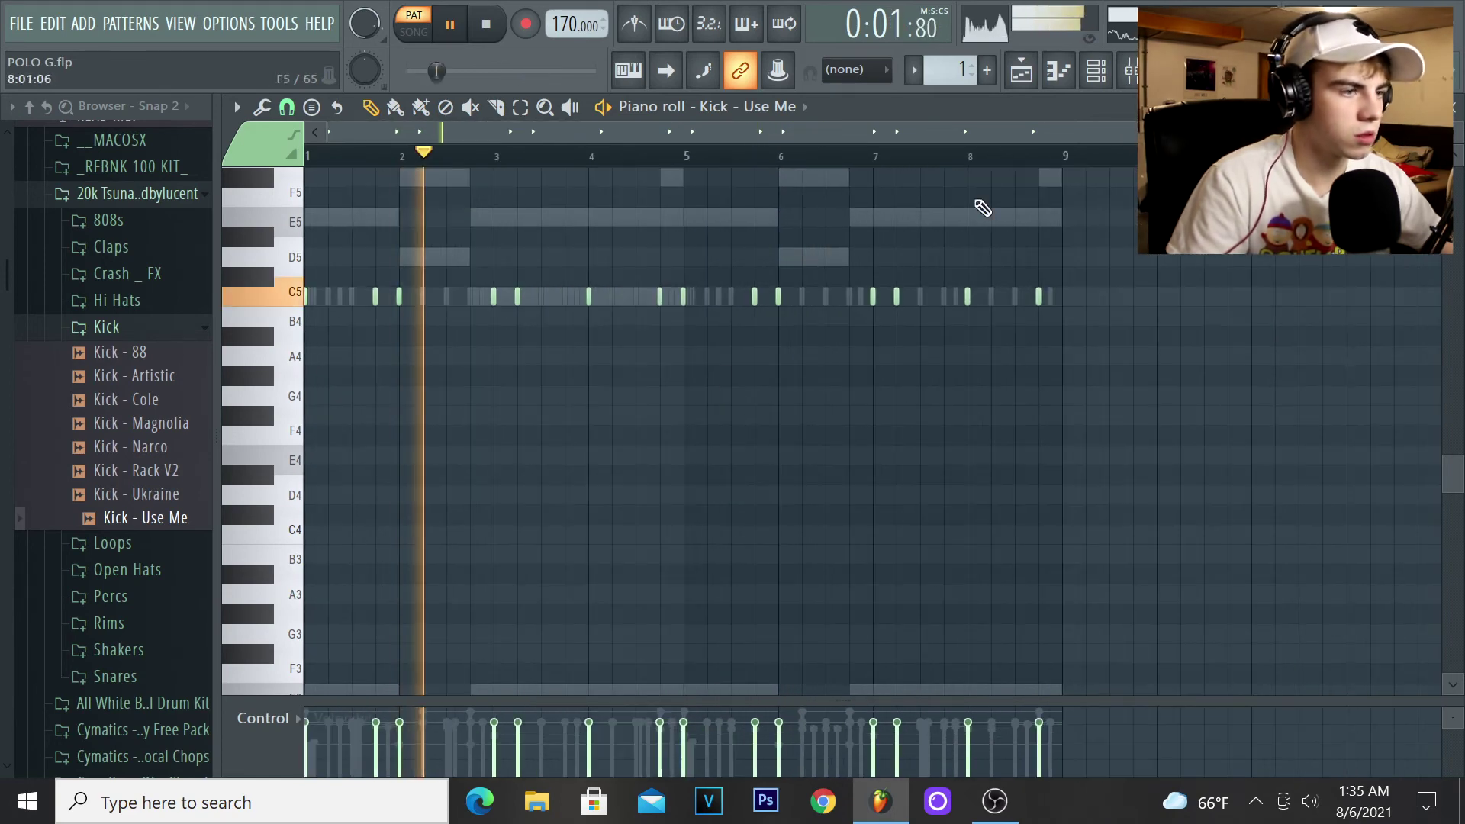
{"action": "key", "text": "space"}
Replace the kick sample with BricksDaMane Kick 1 from the All White drum kit and reposition the channel rack over the playlist.
{"action": "left_click", "coordinate": [1096, 71]}
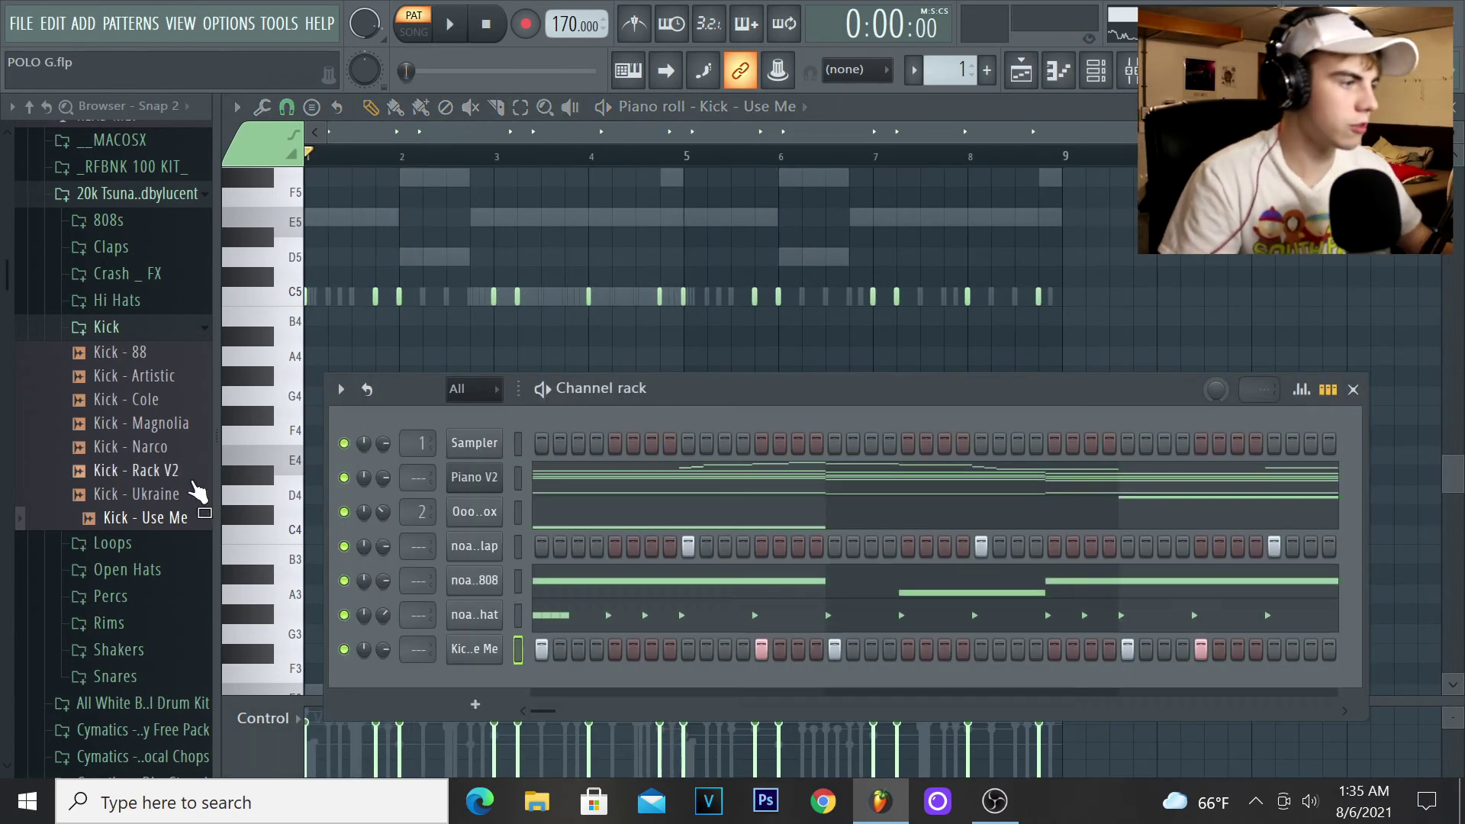
{"action": "scroll", "coordinate": [175, 580], "scroll_direction": "down", "scroll_amount": 2}
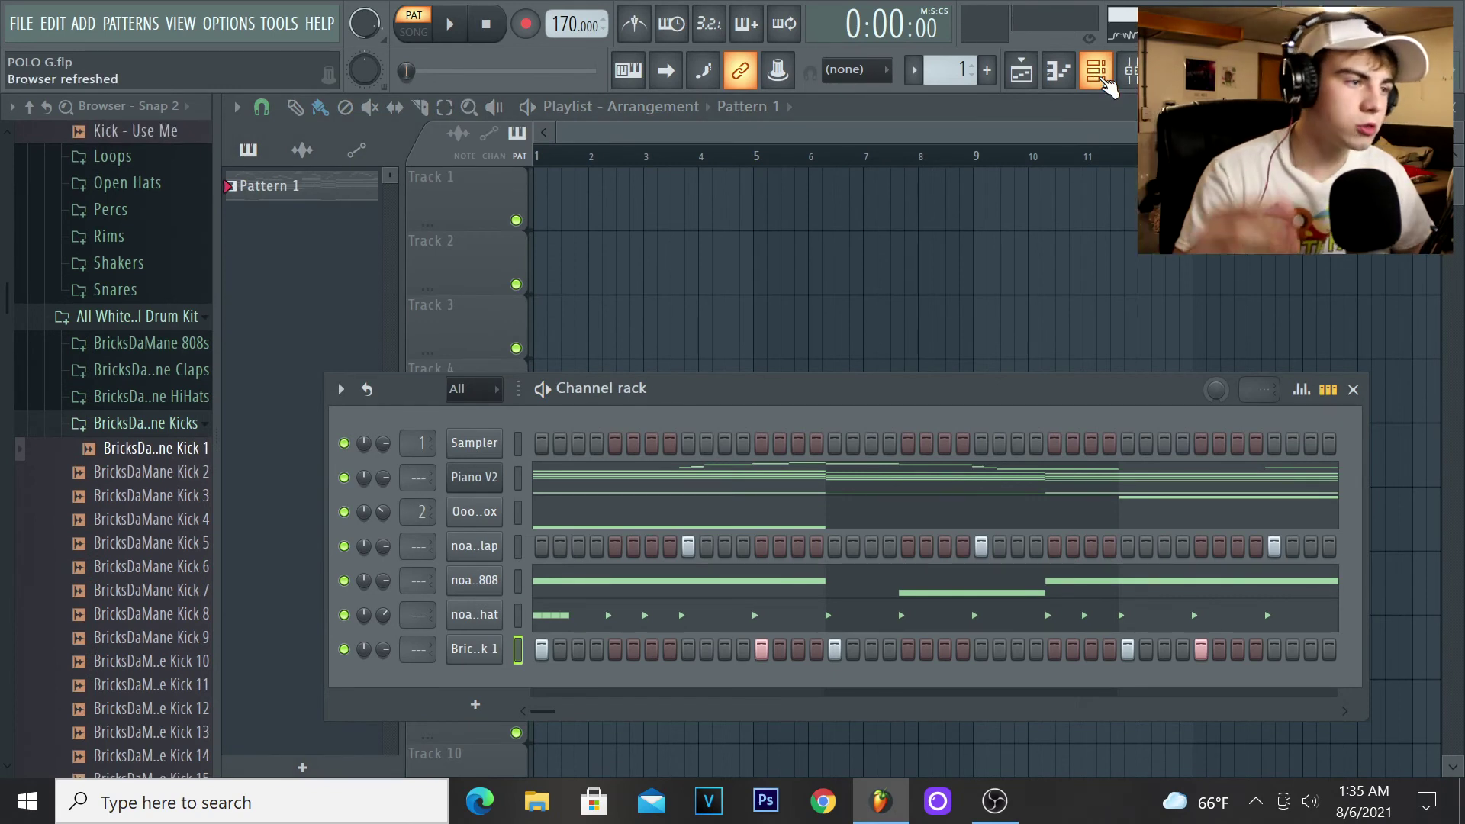
{"action": "left_click_drag", "start_coordinate": [698, 389], "coordinate": [729, 200]}
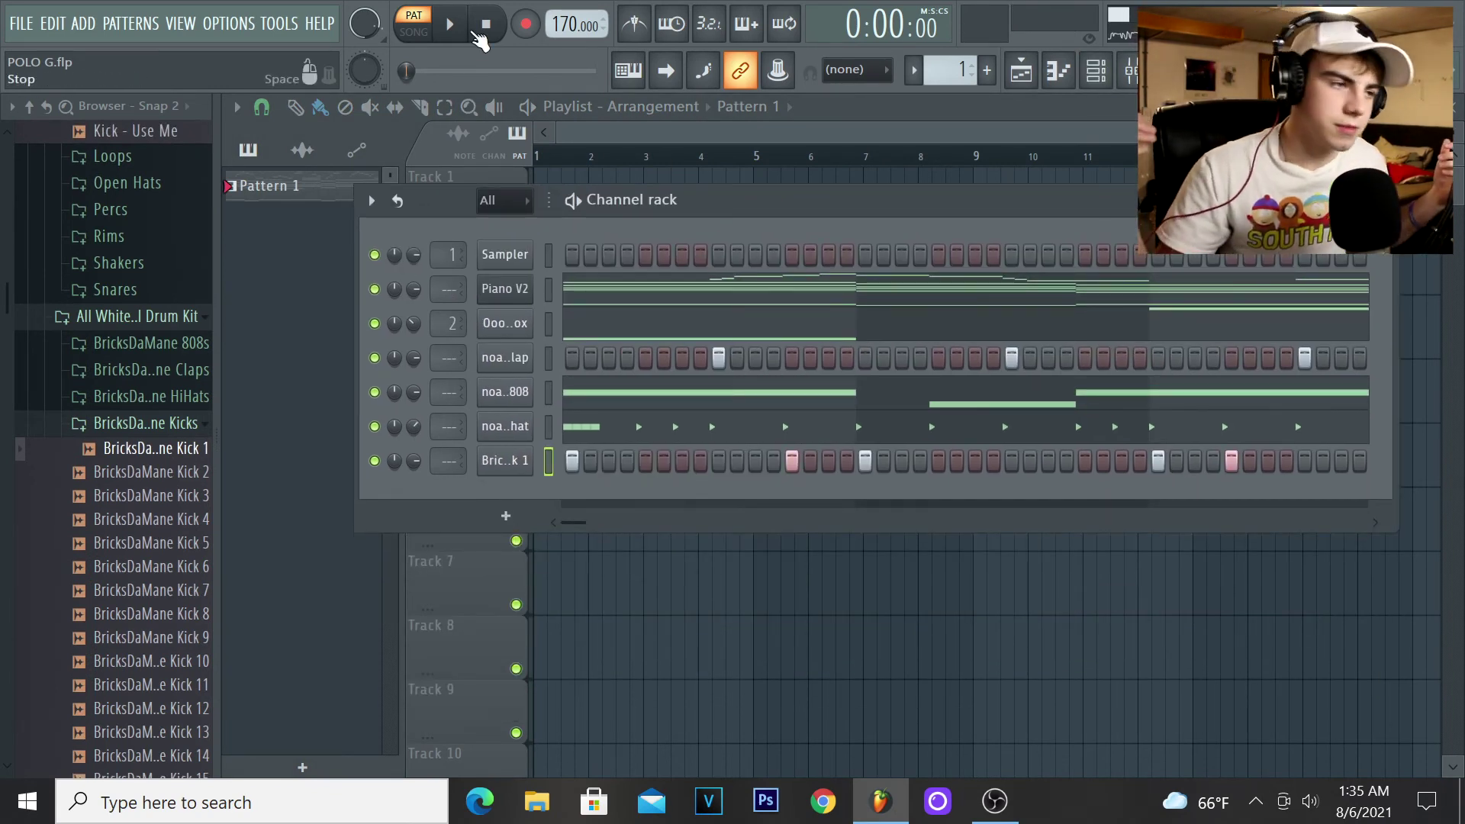